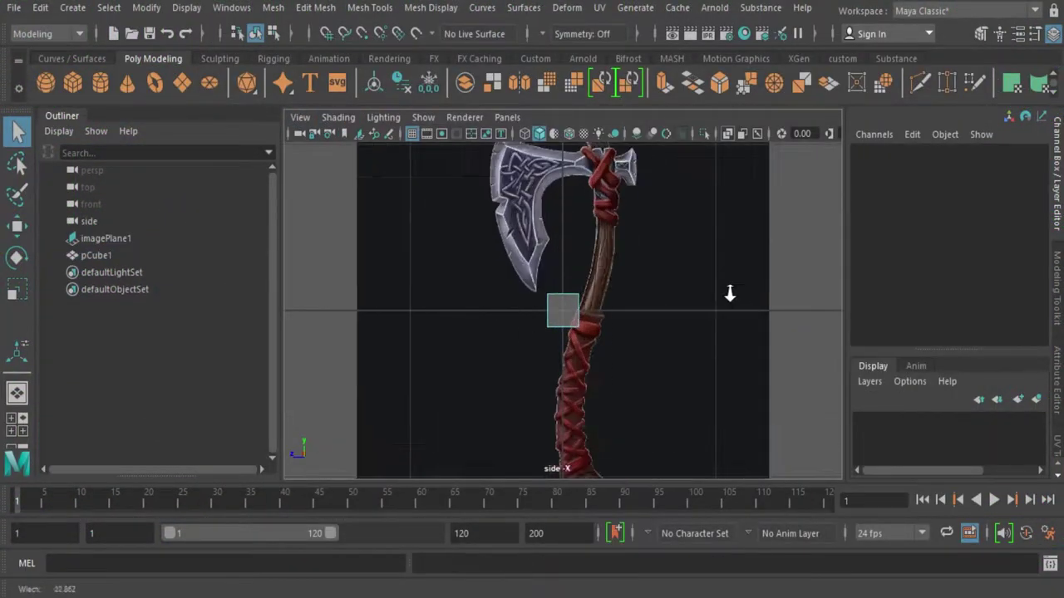
# Step: Zoom the side view in on the reference blade's lower tip to trace it with pCube1
pyautogui.scroll(5, 729, 295)
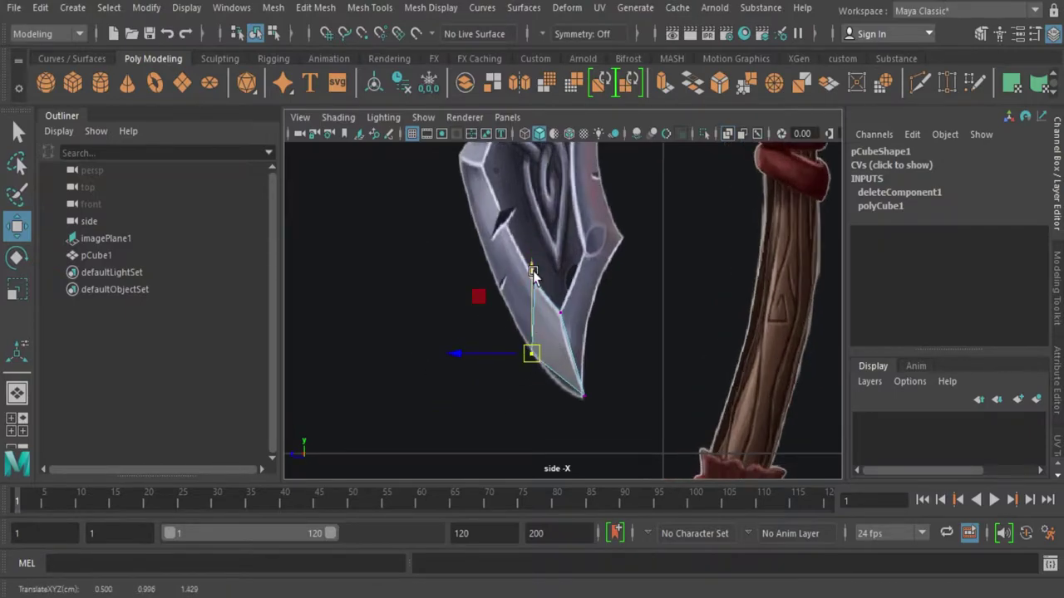
# Step: Move the tip vertices onto the blade outline and pull the first extruded edge onto the rim
pyautogui.press('w')
pyautogui.moveTo(506, 307); pyautogui.dragTo(499, 285)
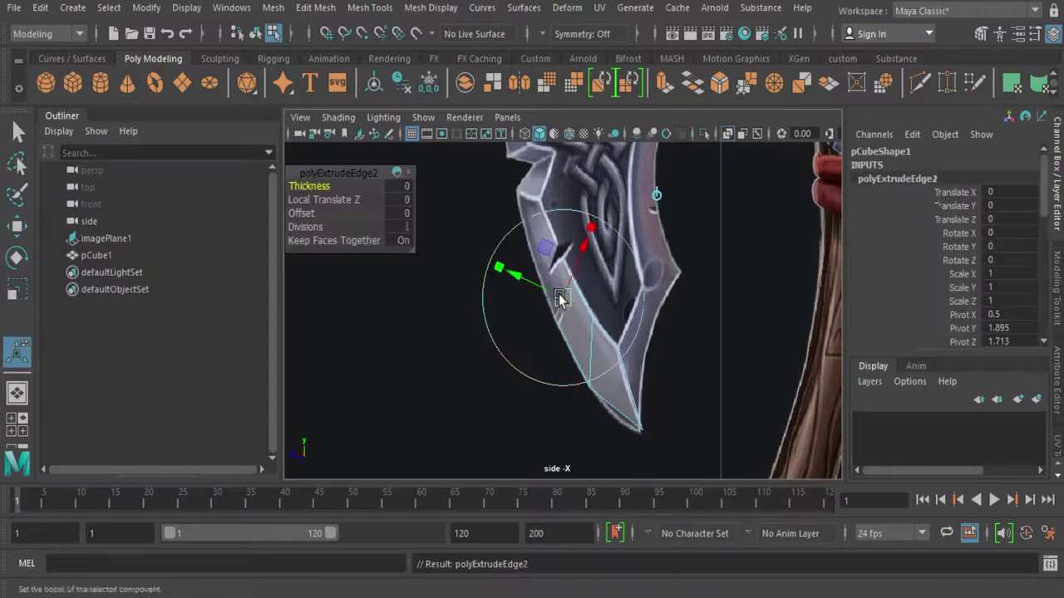
pyautogui.click(550, 225)
pyautogui.press('w')
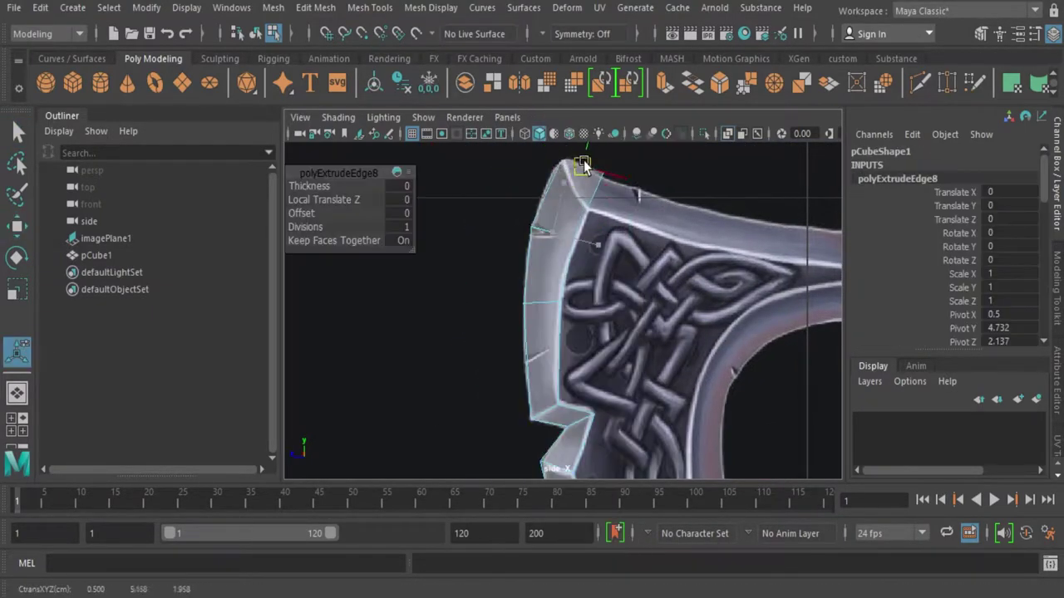
pyautogui.press('w')
pyautogui.moveTo(583, 166)
pyautogui.mouseDown()
pyautogui.moveTo(589, 217)
pyautogui.moveTo(613, 230)
pyautogui.mouseUp()
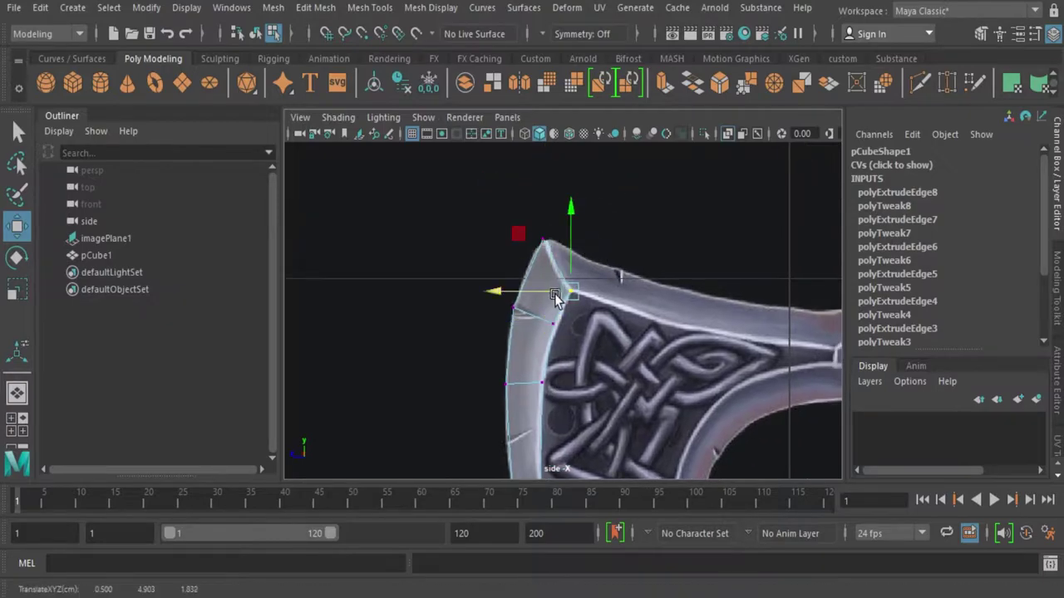
# Step: Extrude further edges around the upper tip and along the blade's top edge
pyautogui.hotkey('ctrl', 'e')
pyautogui.press('q')
pyautogui.press('w')
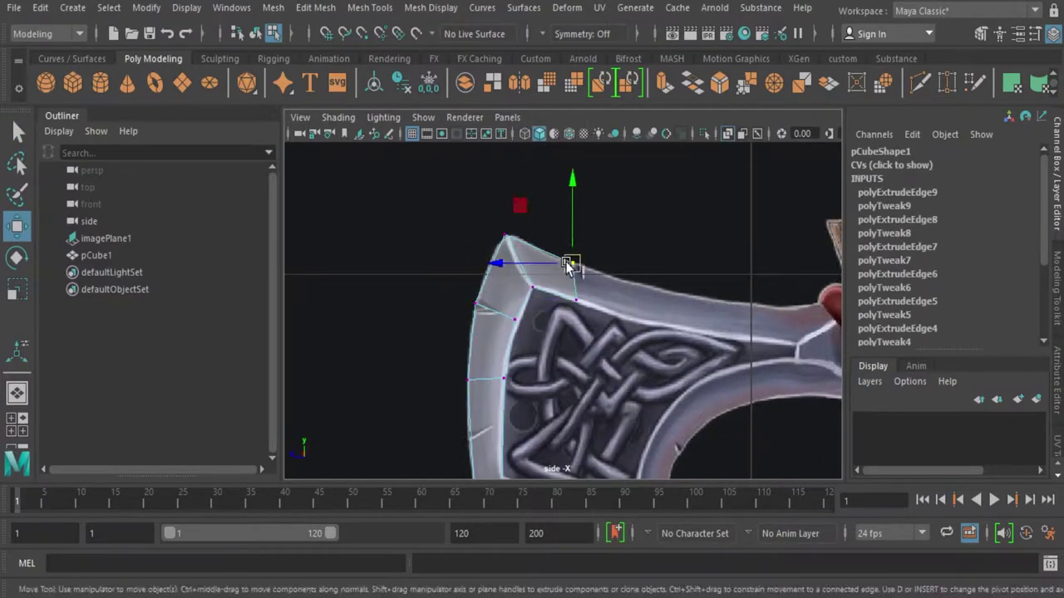
pyautogui.rightClick(567, 264)
pyautogui.hotkey('ctrl', 'e')
pyautogui.moveTo(634, 297); pyautogui.dragTo(705, 314)
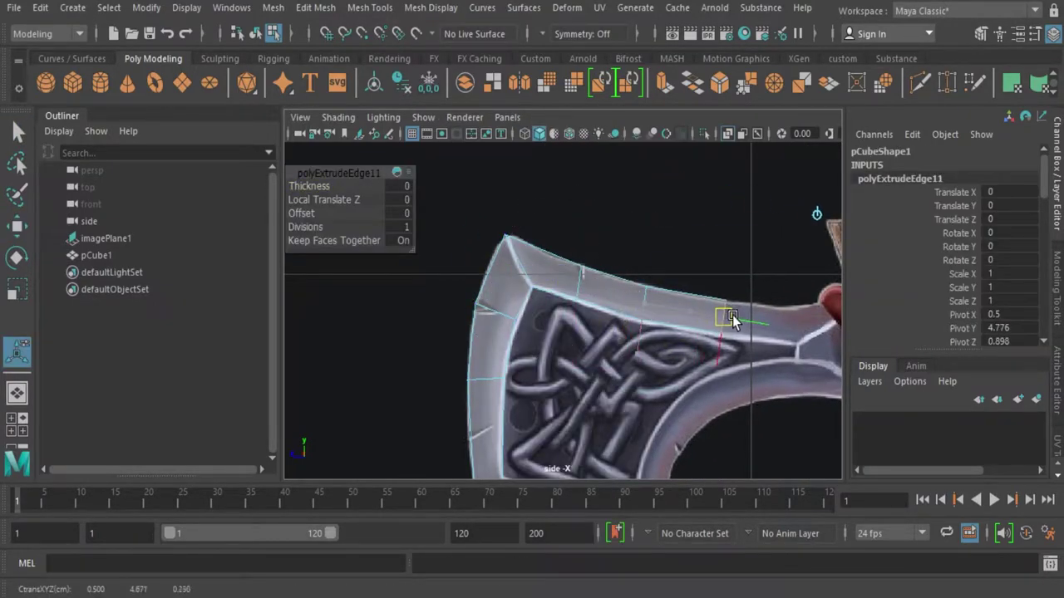
pyautogui.keyDown('alt'); pyautogui.moveTo(731, 320); pyautogui.dragTo(661, 331, button='middle'); pyautogui.keyUp('alt')
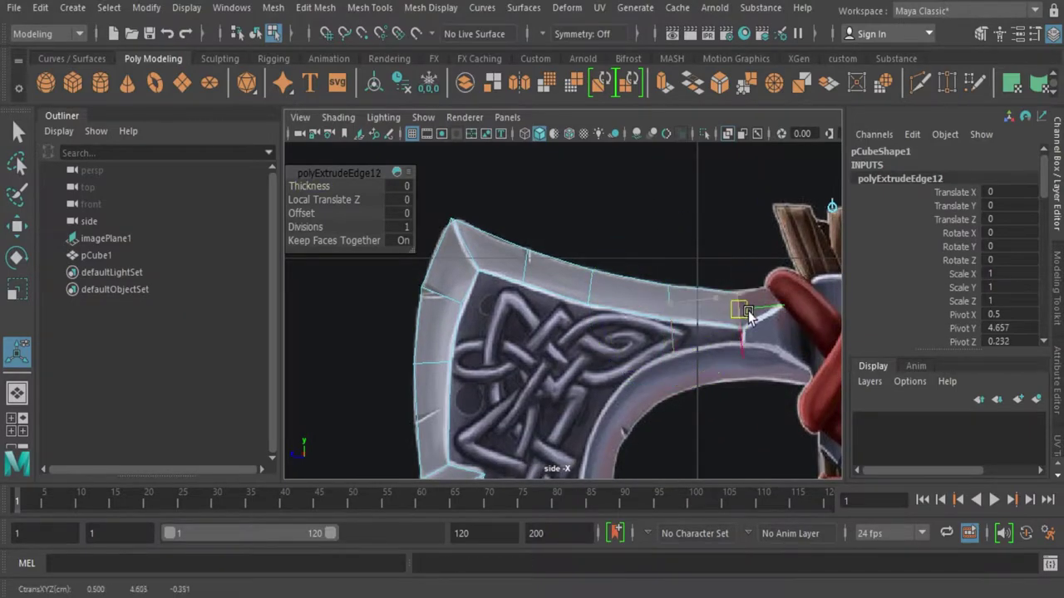
# Step: Extrude and pull the edge strip up toward the handle
pyautogui.hotkey('ctrl', 'e')
pyautogui.scroll(2, 731, 308)
pyautogui.press('w')
pyautogui.moveTo(712, 266); pyautogui.dragTo(723, 208)
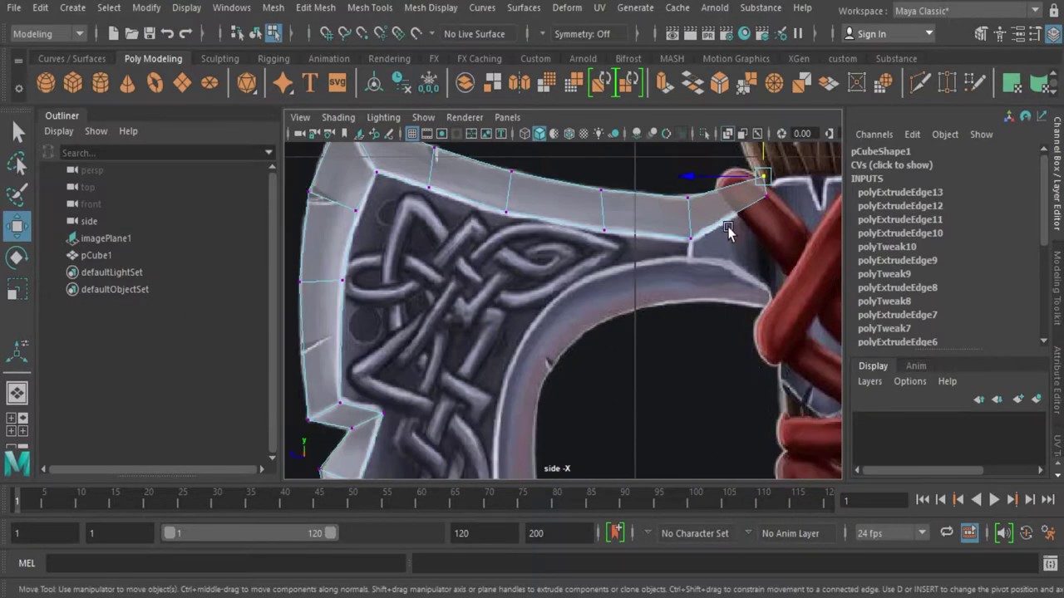
pyautogui.keyDown('alt'); pyautogui.moveTo(728, 233); pyautogui.dragTo(546, 257, button='middle'); pyautogui.keyUp('alt')
pyautogui.hotkey('ctrl', 'e')
pyautogui.rightClick(498, 298)
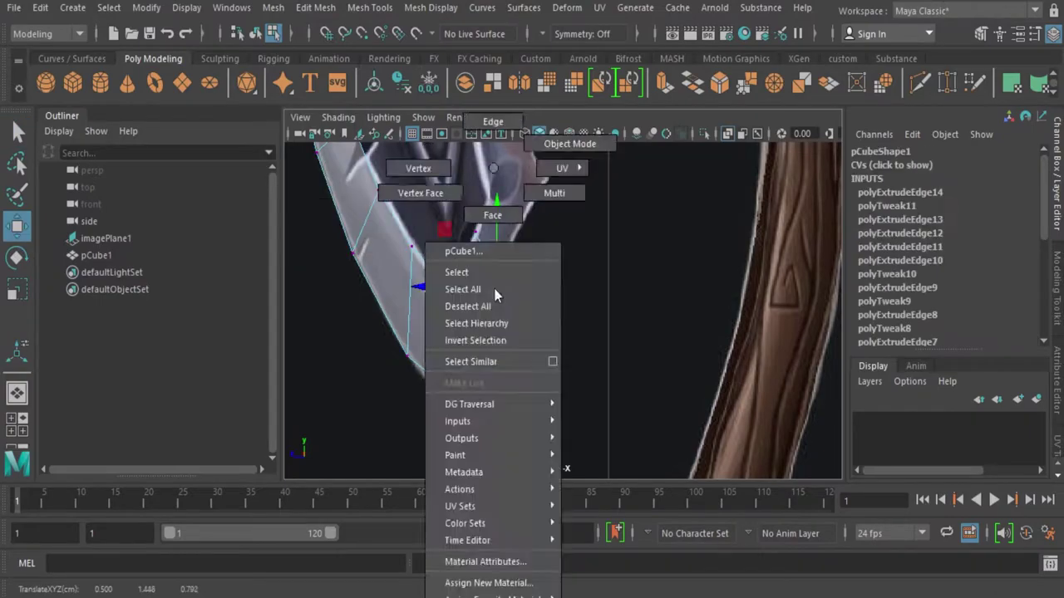
# Step: Extrude new edges from the blade tip down the lower blade
pyautogui.hotkey('ctrl', 'e')
pyautogui.scroll(-2, 508, 222)
pyautogui.rightClick(495, 275)
pyautogui.hotkey('ctrl', 'e')
pyautogui.scroll(2, 509, 264)
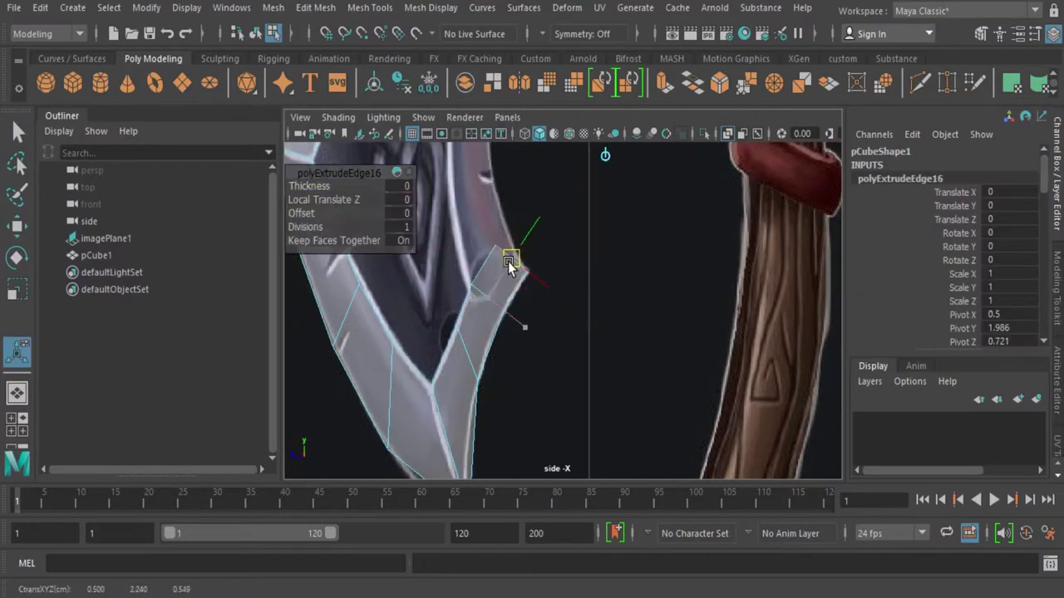
pyautogui.rightClick(510, 265)
pyautogui.scroll(-2, 574, 246)
pyautogui.press('w')
pyautogui.scroll(2, 539, 311)
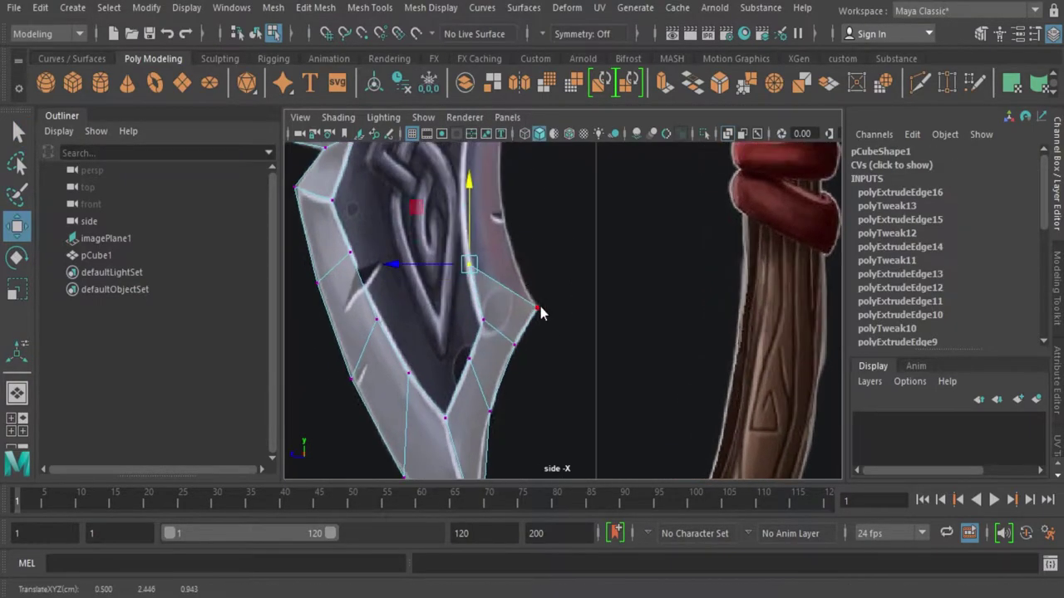
pyautogui.hotkey('ctrl', 'e')
pyautogui.scroll(2, 540, 312)
pyautogui.rightClick(518, 297)
pyautogui.scroll(-2, 532, 322)
# Step: Continue extruding edges along the beard and around the inner curve
pyautogui.rightClick(532, 312)
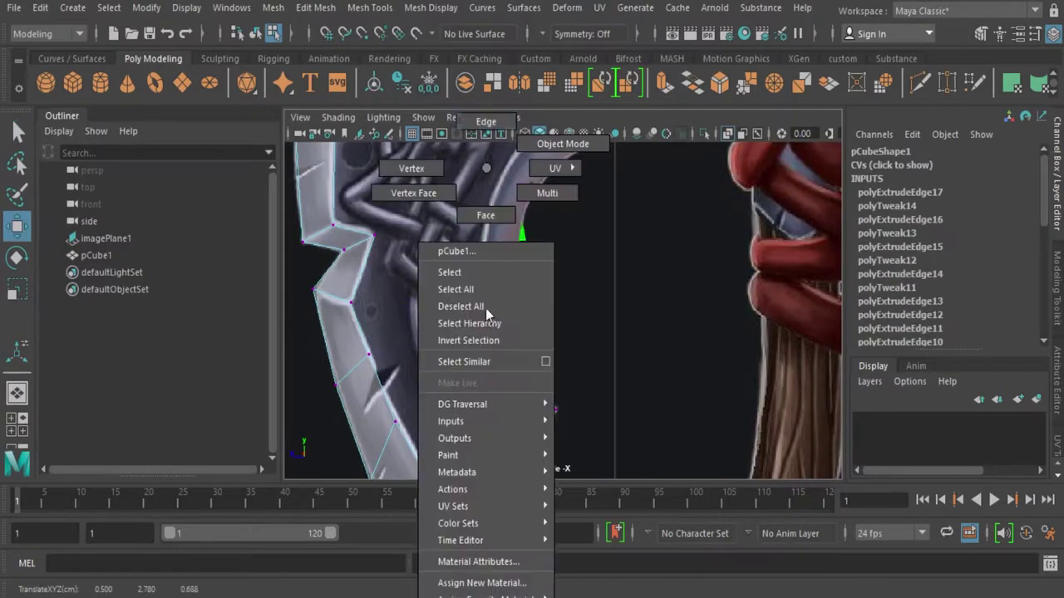
pyautogui.hotkey('ctrl', 'e')
pyautogui.scroll(2, 505, 245)
pyautogui.scroll(-2, 498, 274)
pyautogui.hotkey('ctrl', 'e')
pyautogui.scroll(-2, 523, 281)
pyautogui.rightClick(511, 187)
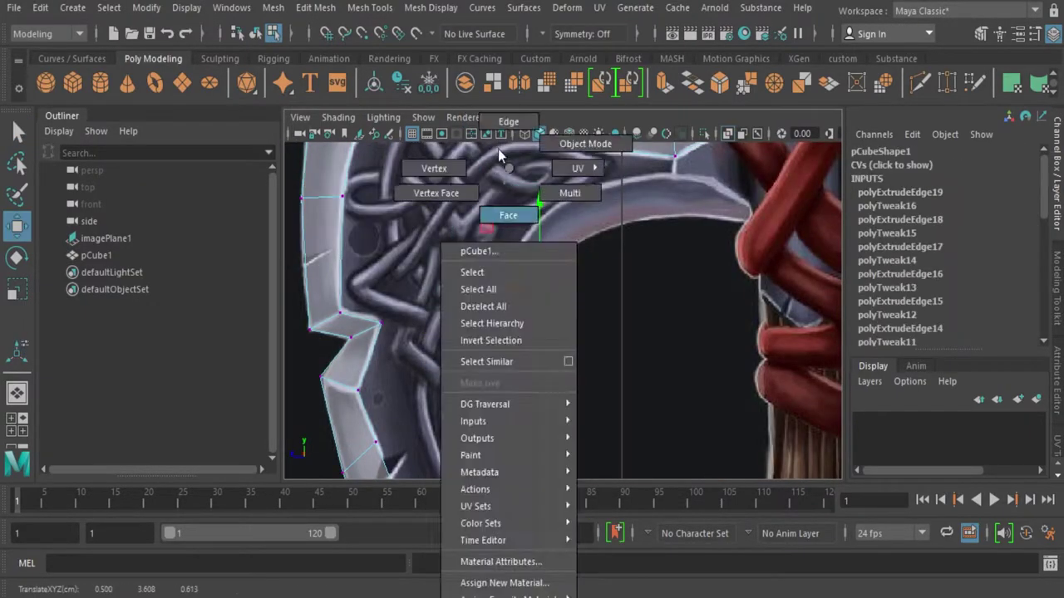
pyautogui.hotkey('ctrl', 'e')
pyautogui.scroll(-2, 510, 187)
pyautogui.rightClick(511, 185)
pyautogui.hotkey('ctrl', 'e')
pyautogui.scroll(-2, 525, 263)
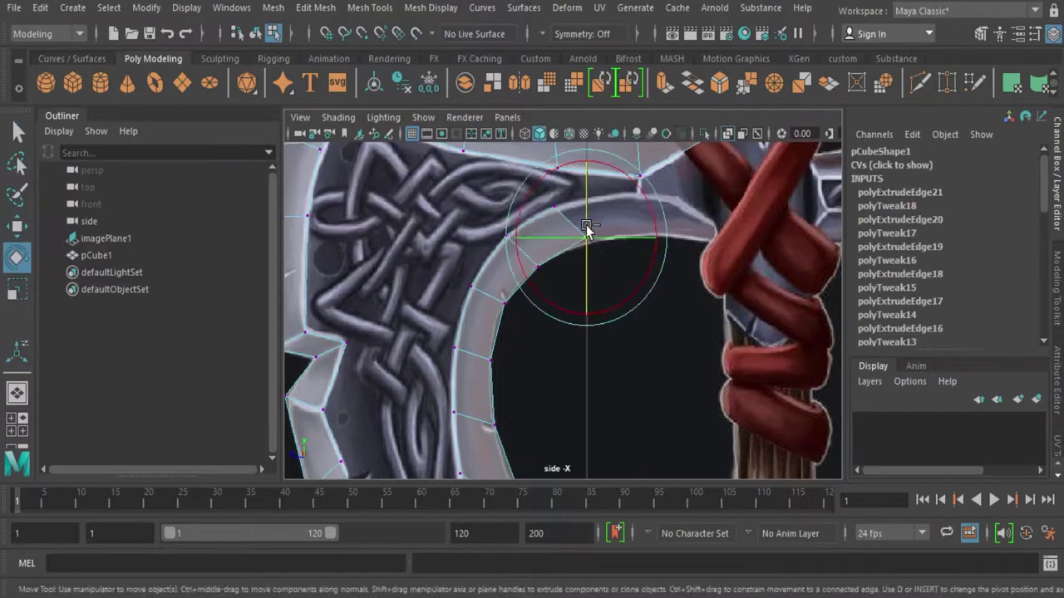
# Step: Extend the strip along the inner curve to the handle and select opposite edges to bridge
pyautogui.press('w')
pyautogui.scroll(2, 603, 241)
pyautogui.scroll(-2, 501, 352)
pyautogui.hotkey('ctrl', 'e')
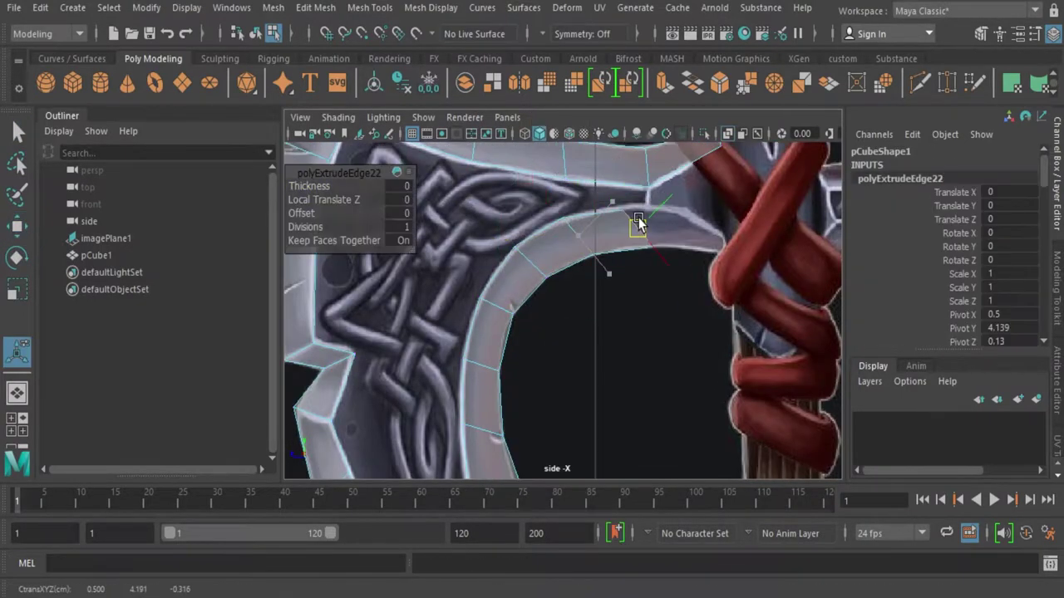
pyautogui.rightClick(629, 208)
pyautogui.scroll(2, 544, 290)
pyautogui.hotkey('ctrl', 'e')
pyautogui.moveTo(627, 297); pyautogui.dragTo(711, 326)
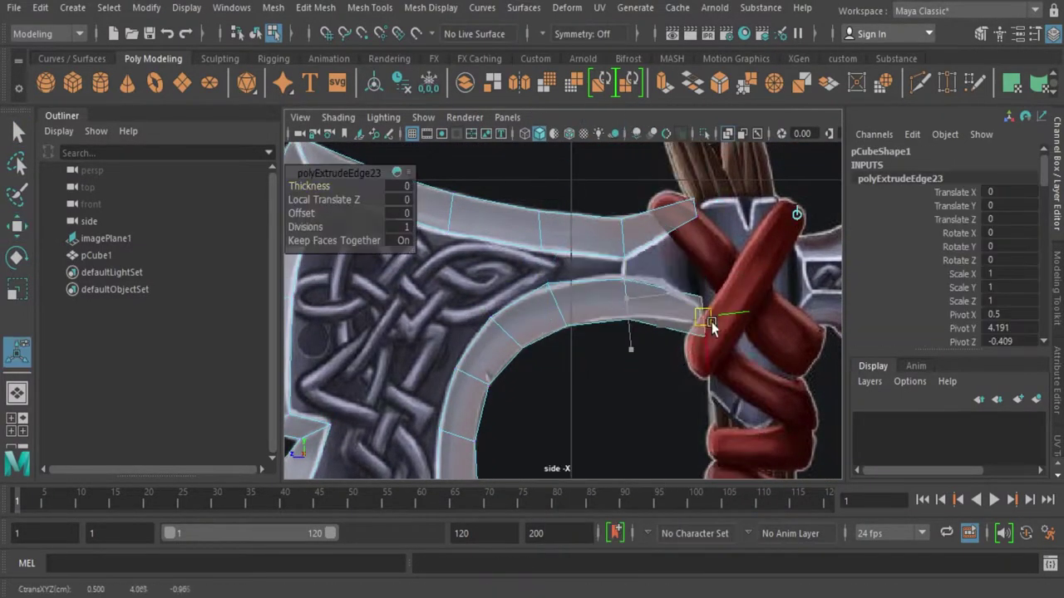
pyautogui.keyDown('alt'); pyautogui.moveTo(690, 210); pyautogui.dragTo(629, 308, button='middle'); pyautogui.keyUp('alt')
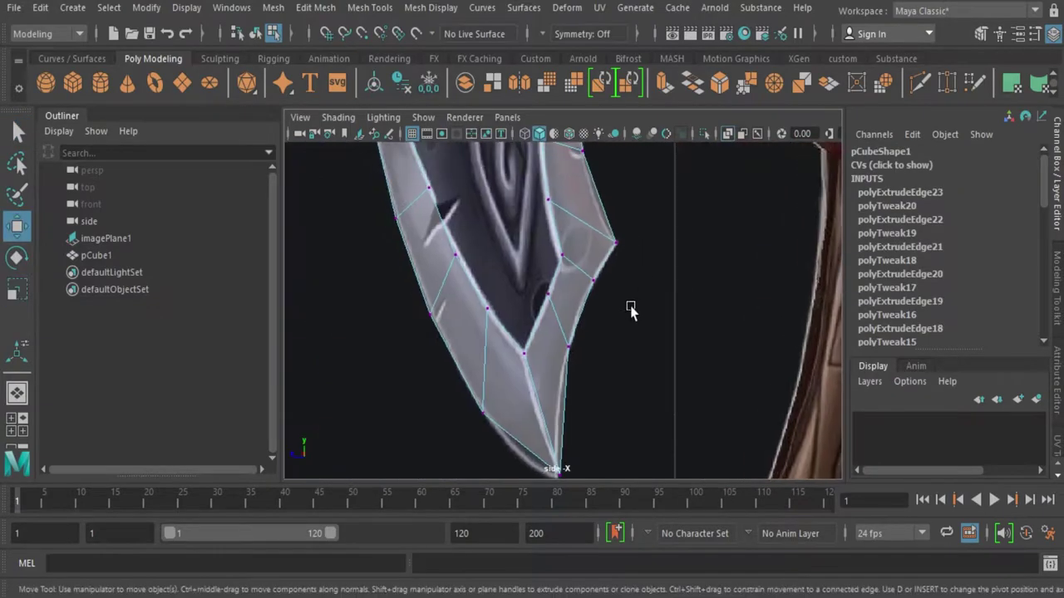
pyautogui.click(563, 275)
pyautogui.keyDown('shift'); pyautogui.moveTo(562, 275); pyautogui.dragTo(582, 387, button='right'); pyautogui.keyUp('shift')
# Step: Bridge the selected edges across the axe head gap
pyautogui.press('t')
pyautogui.keyDown('alt'); pyautogui.moveTo(565, 233); pyautogui.dragTo(653, 218, button='middle'); pyautogui.keyUp('alt')
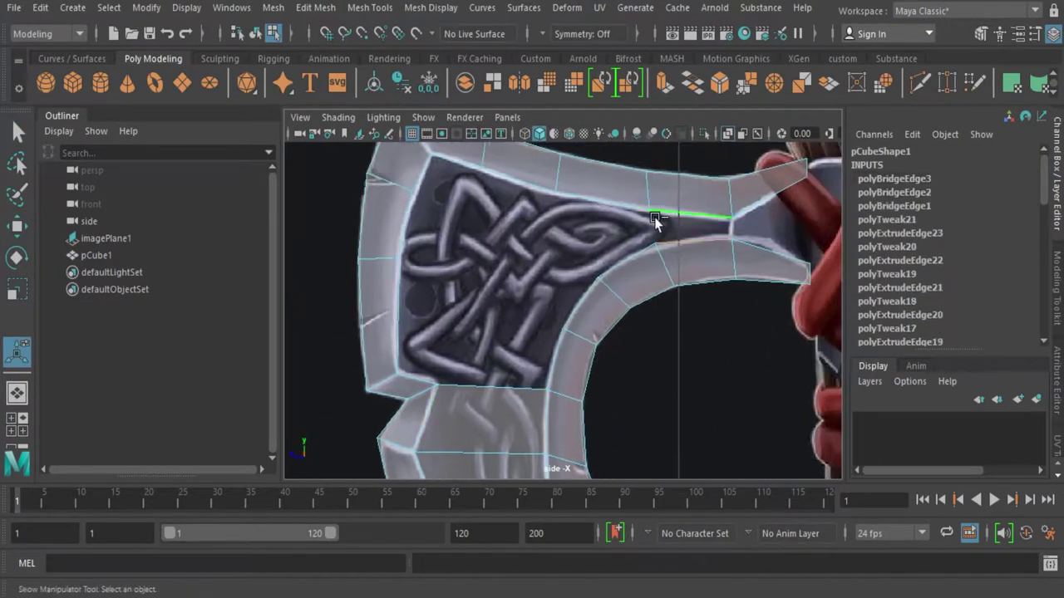
pyautogui.keyDown('shift'); pyautogui.moveTo(653, 219); pyautogui.dragTo(632, 275, button='right'); pyautogui.keyUp('shift')
pyautogui.click(587, 233)
pyautogui.keyDown('shift'); pyautogui.moveTo(587, 233); pyautogui.dragTo(587, 233, button='right'); pyautogui.keyUp('shift')
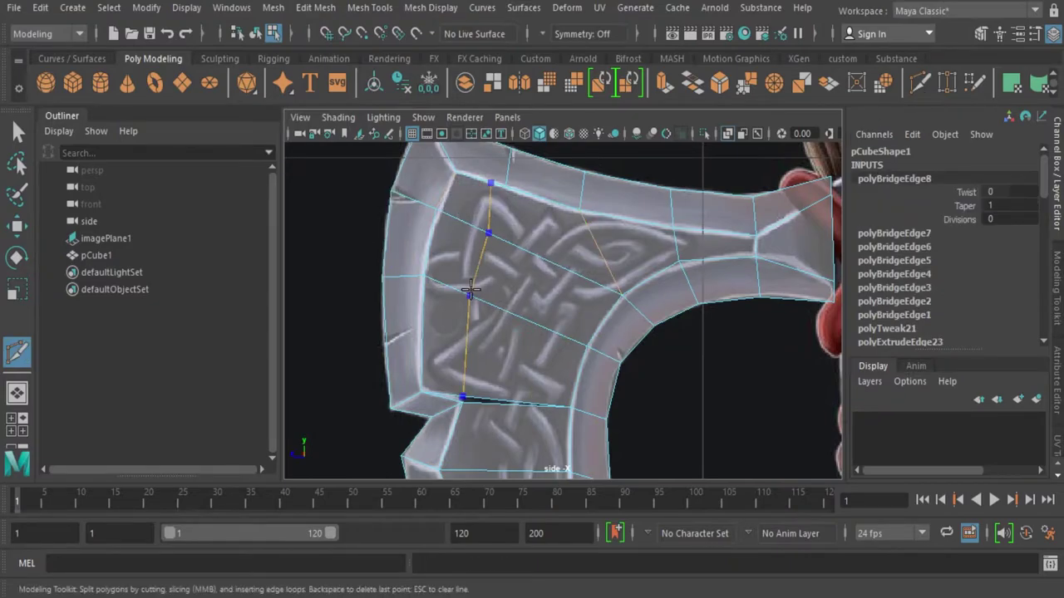
pyautogui.press('q')
# Step: Weld a stray vertex and slice a new edge across the axe head
pyautogui.keyDown('shift'); pyautogui.moveTo(507, 204); pyautogui.dragTo(522, 123, button='right'); pyautogui.keyUp('shift')
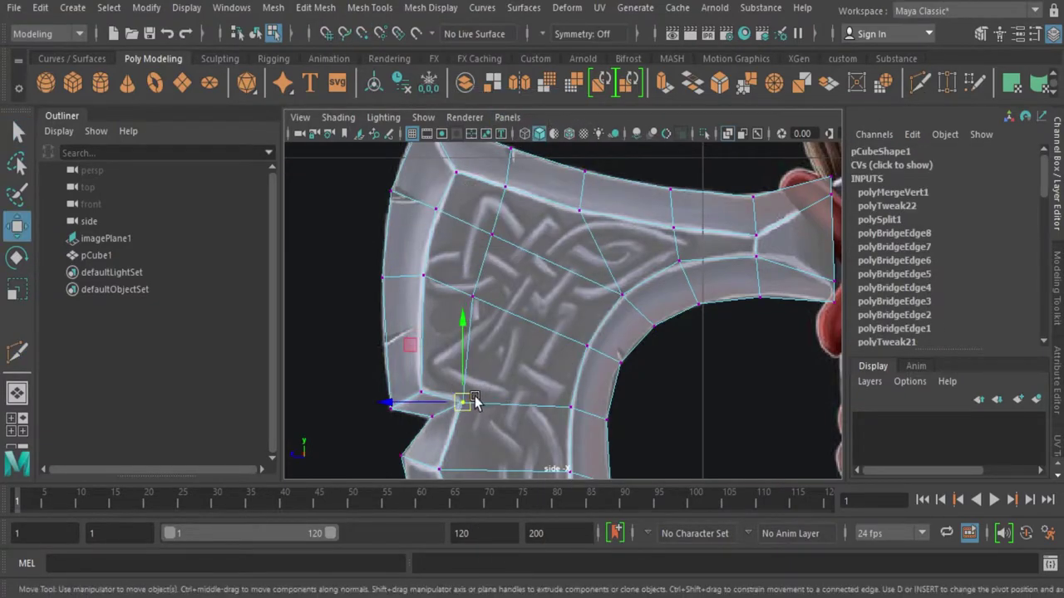
pyautogui.scroll(3, 760, 255)
pyautogui.scroll(-5, 590, 373)
pyautogui.scroll(4, 566, 261)
pyautogui.scroll(2, 565, 261)
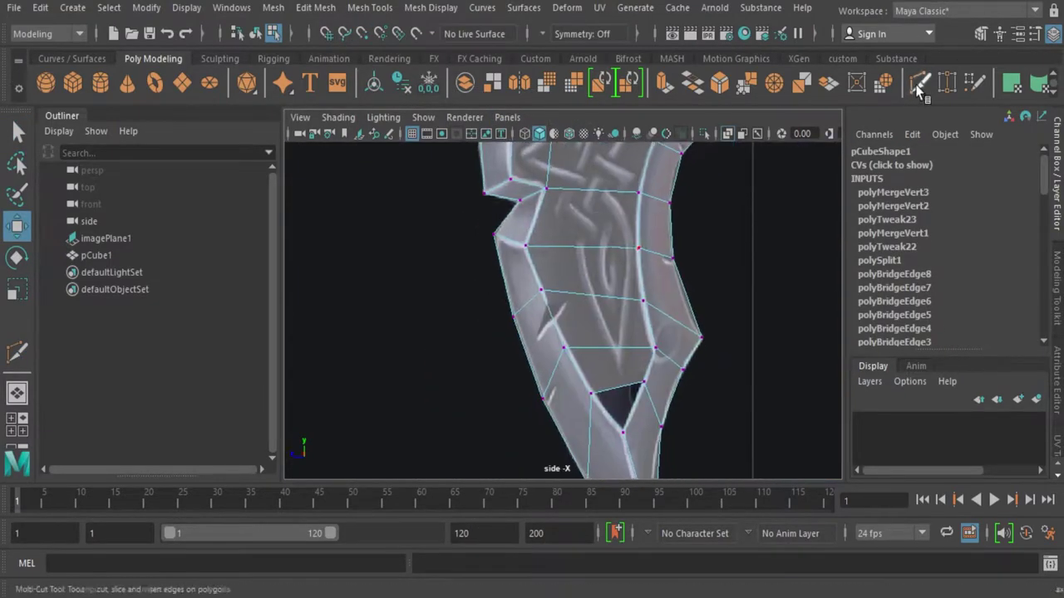
pyautogui.click(920, 83)
pyautogui.keyDown('alt'); pyautogui.moveTo(773, 191); pyautogui.dragTo(747, 310, button='middle'); pyautogui.keyUp('alt')
pyautogui.keyDown('alt'); pyautogui.moveTo(646, 277); pyautogui.dragTo(628, 237, button='middle'); pyautogui.keyUp('alt')
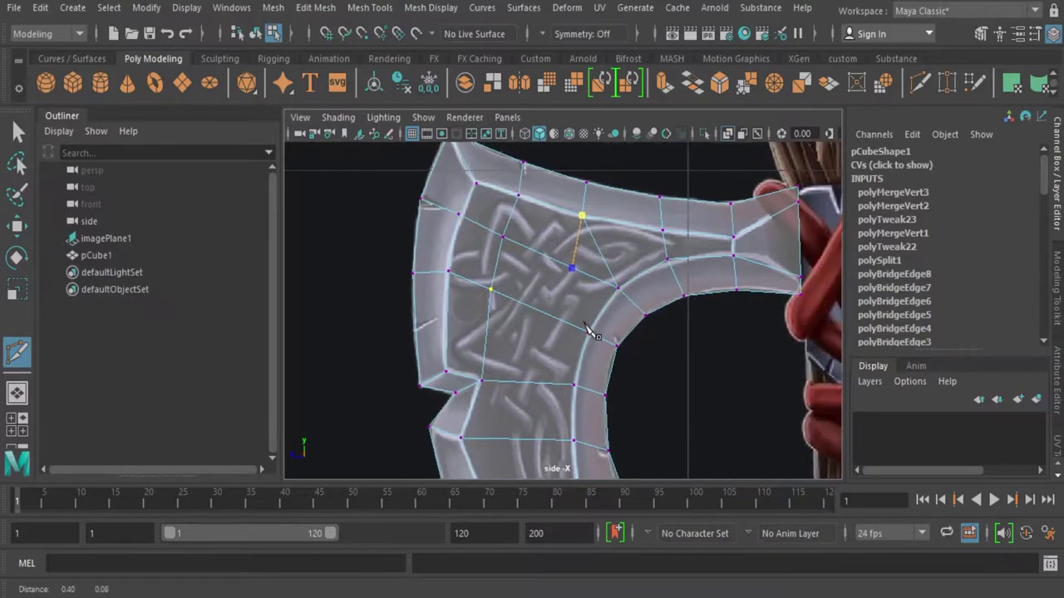
pyautogui.press('Return')
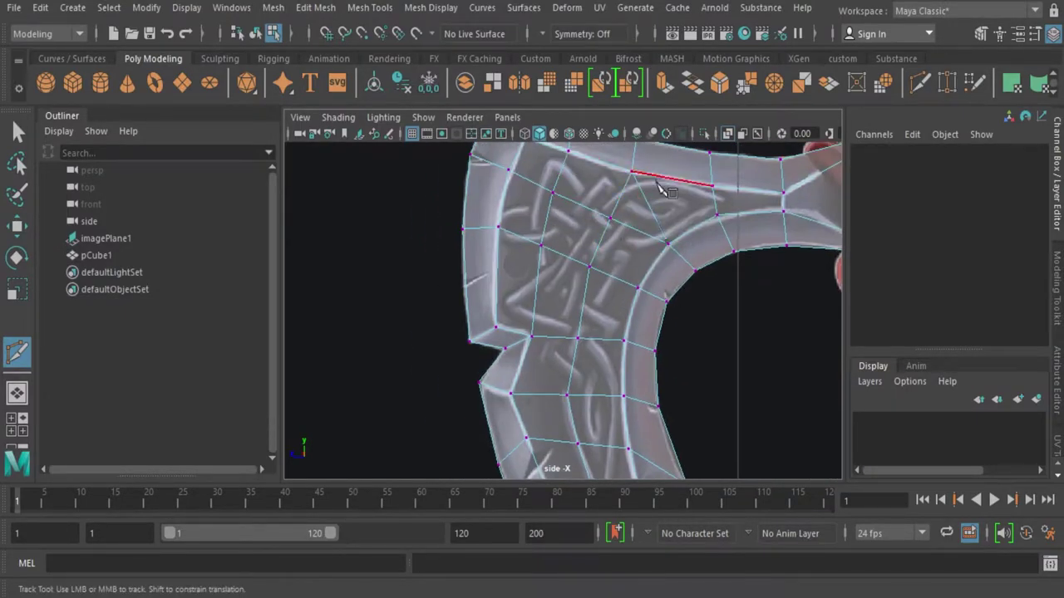
# Step: Reposition vertices on the head's top and left edges to even out the grid
pyautogui.moveTo(640, 179); pyautogui.dragTo(565, 169, button='right')
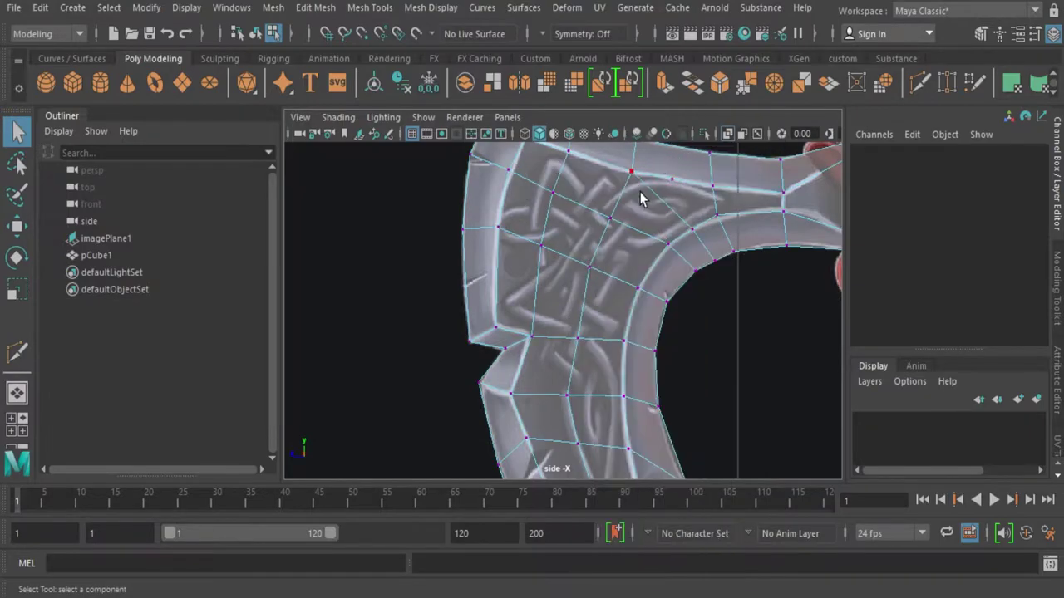
pyautogui.keyDown('alt'); pyautogui.moveTo(715, 270); pyautogui.dragTo(671, 279, button='middle'); pyautogui.keyUp('alt')
pyautogui.click(689, 260)
pyautogui.press('w')
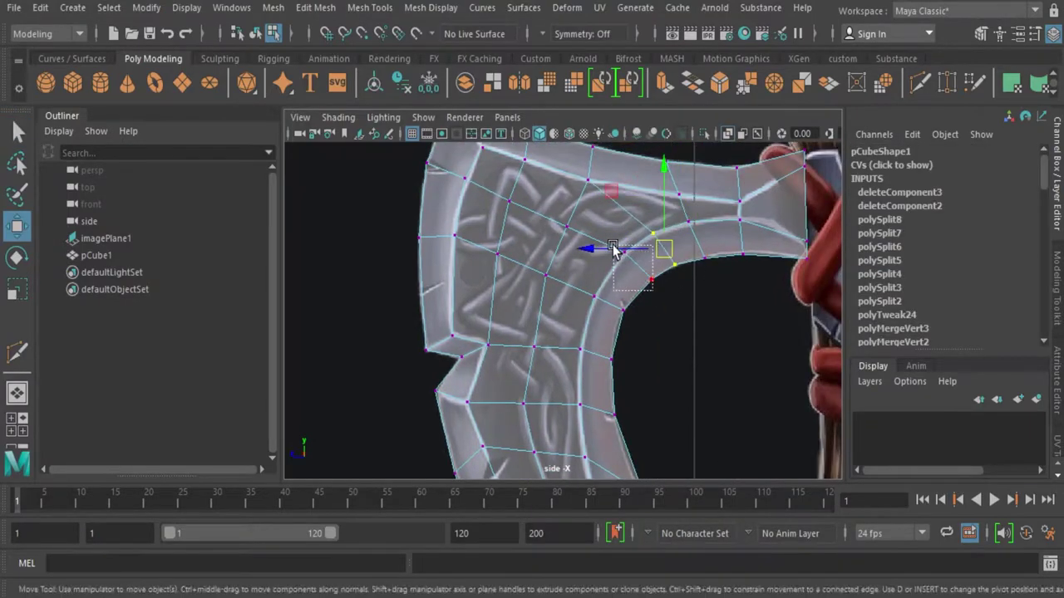
pyautogui.scroll(-3, 665, 321)
pyautogui.scroll(3, 482, 319)
pyautogui.click(460, 294)
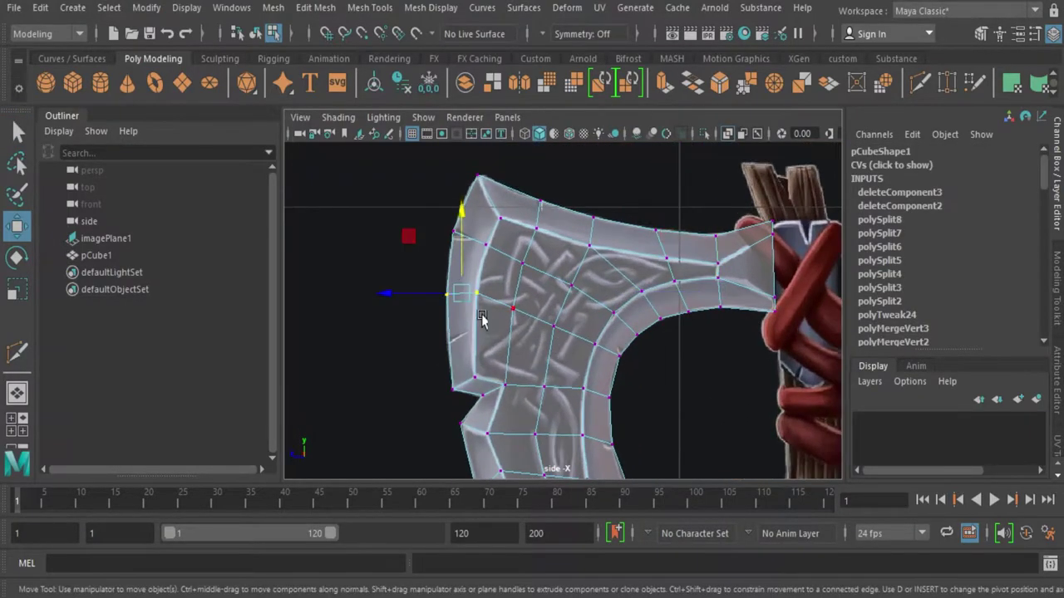
pyautogui.keyDown('alt'); pyautogui.moveTo(515, 416); pyautogui.dragTo(514, 332, button='middle'); pyautogui.keyUp('alt')
# Step: Select the blade faces and mirror them across X, adjusting the merge threshold
pyautogui.click(541, 343)
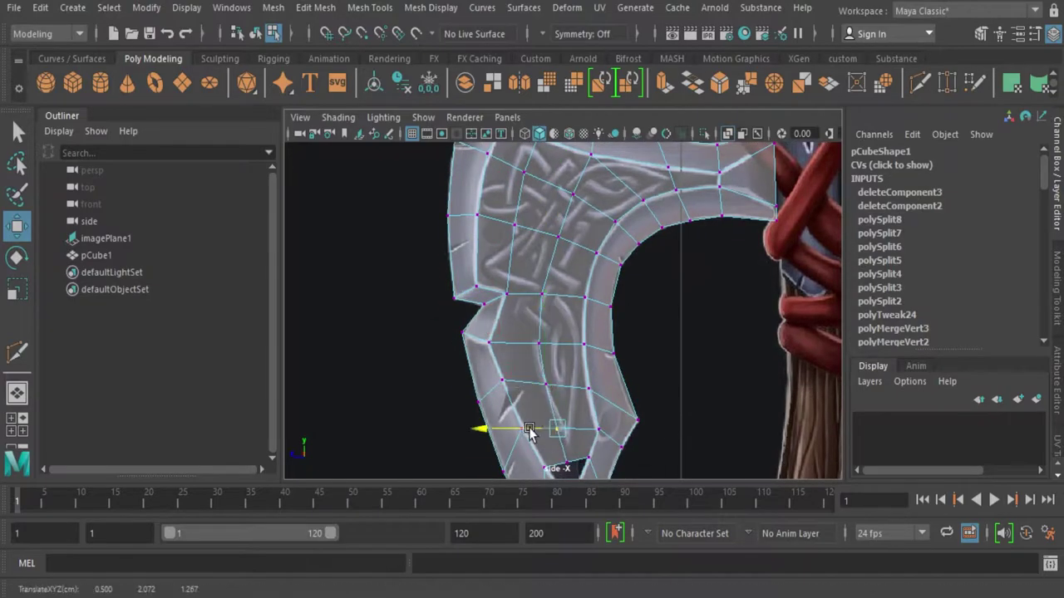
pyautogui.keyDown('alt'); pyautogui.moveTo(529, 430); pyautogui.dragTo(529, 333, button='middle'); pyautogui.keyUp('alt')
pyautogui.scroll(-3, 577, 391)
pyautogui.scroll(2, 571, 230)
pyautogui.click(571, 230)
pyautogui.press('q')
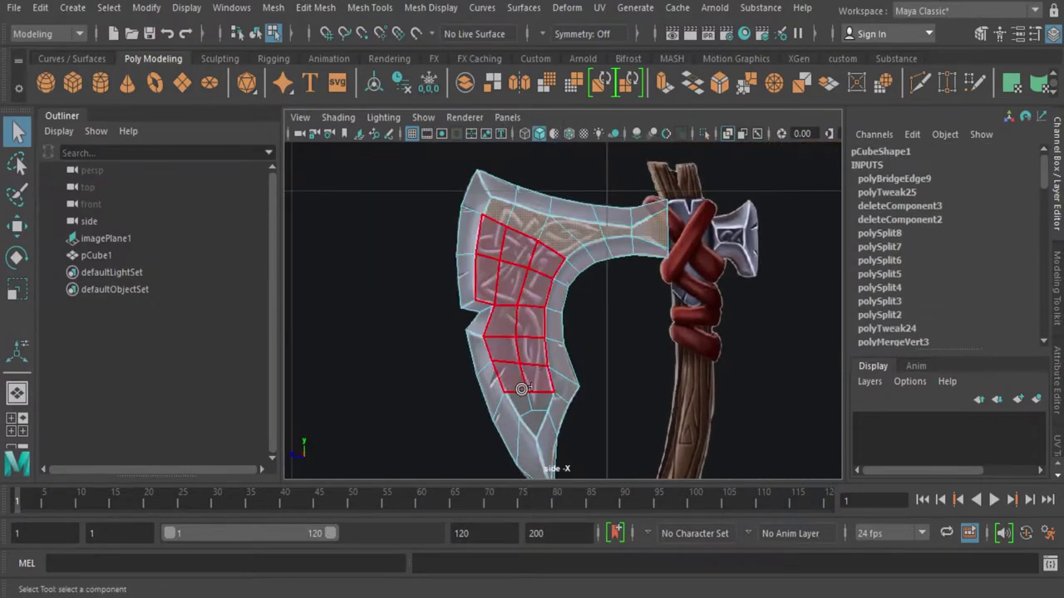
pyautogui.press('w')
pyautogui.moveTo(677, 308)
pyautogui.keyDown('alt'); pyautogui.mouseDown()
pyautogui.moveTo(613, 252)
pyautogui.moveTo(606, 225)
pyautogui.moveTo(568, 366)
pyautogui.mouseUp(); pyautogui.keyUp('alt')
pyautogui.press('space')
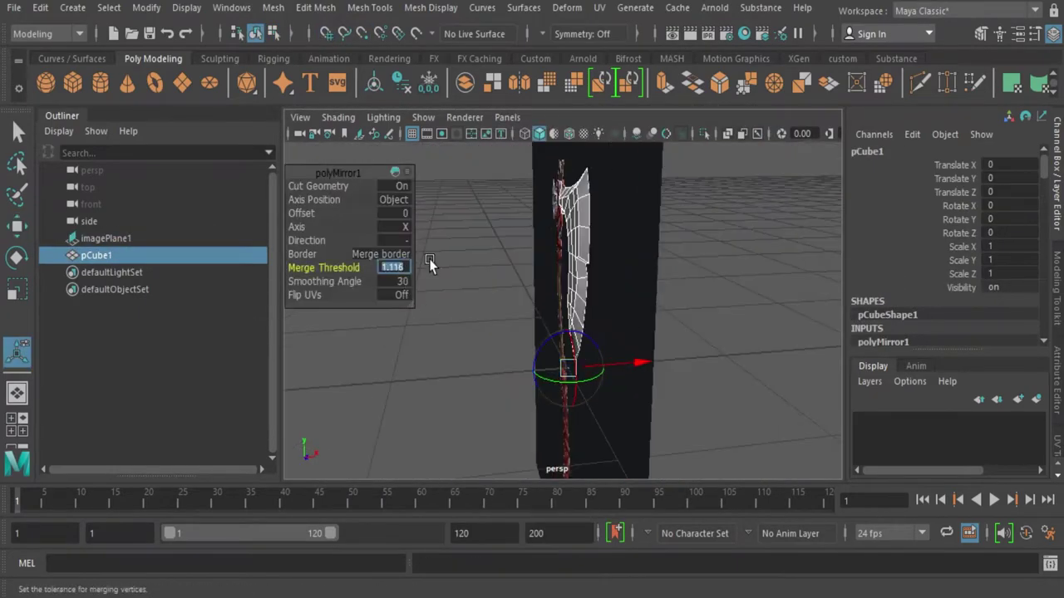
pyautogui.moveTo(544, 171); pyautogui.dragTo(572, 216, button='right')
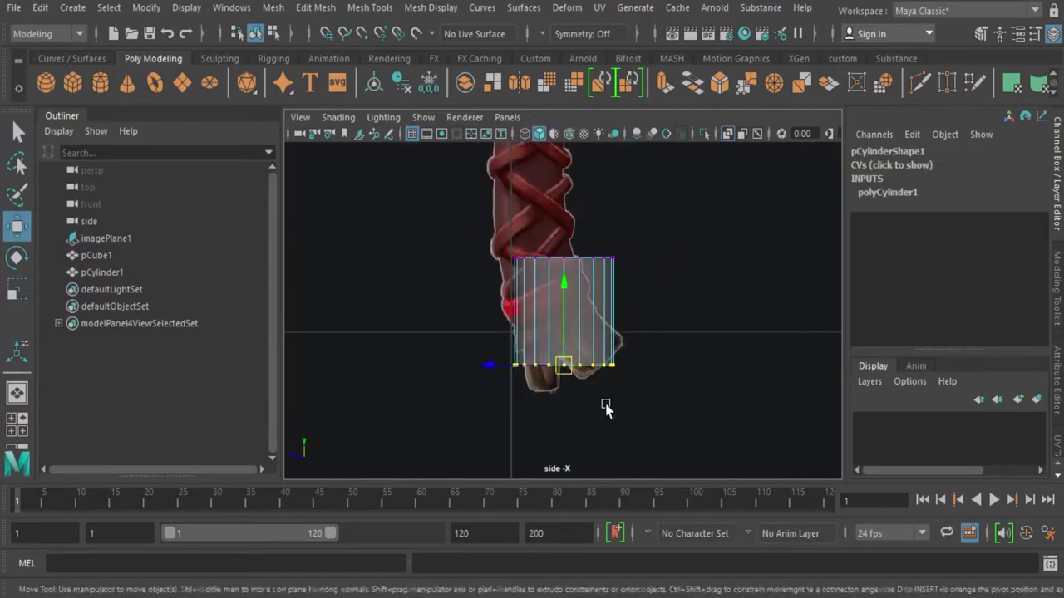
# Step: Tilt the cylinder to match the handle and extrude its top faces into a first segment
pyautogui.press('e')
pyautogui.moveTo(607, 408)
pyautogui.mouseDown()
pyautogui.moveTo(587, 382)
pyautogui.moveTo(551, 268)
pyautogui.moveTo(549, 319)
pyautogui.moveTo(537, 240)
pyautogui.mouseUp()
pyautogui.press('w')
pyautogui.press('e')
pyautogui.rightClick(553, 171)
pyautogui.hotkey('ctrl', 'e')
pyautogui.press('e')
pyautogui.press('w')
pyautogui.hotkey('ctrl', 'e')
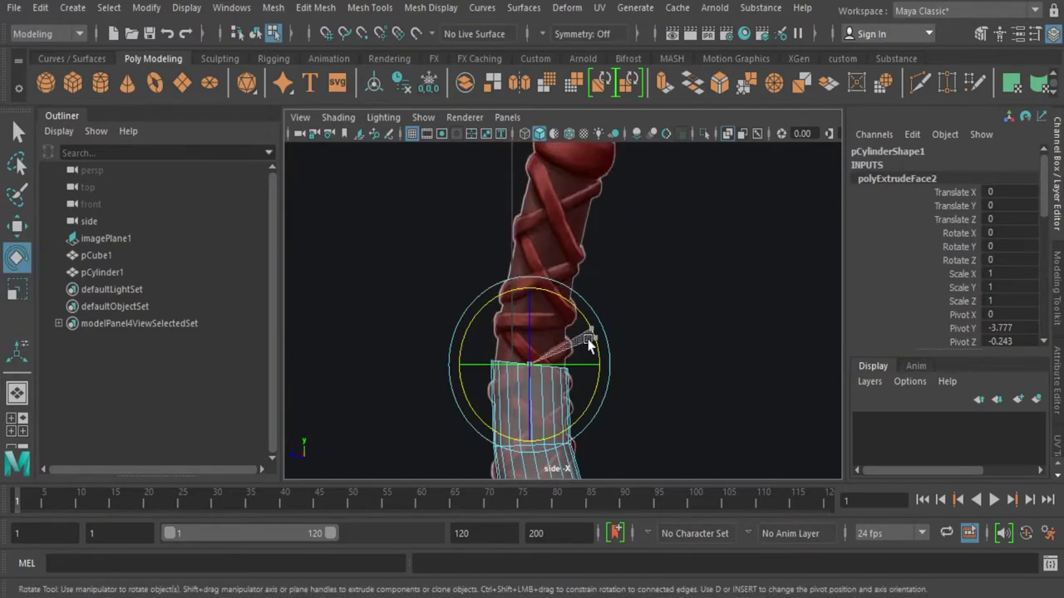
# Step: Extrude and move successive handle segments up along the curved reference
pyautogui.hotkey('ctrl', 'e')
pyautogui.moveTo(575, 291)
pyautogui.mouseDown()
pyautogui.moveTo(565, 332)
pyautogui.moveTo(532, 283)
pyautogui.moveTo(537, 260)
pyautogui.mouseUp()
pyautogui.press('w')
pyautogui.hotkey('ctrl', 'e')
pyautogui.press('w')
pyautogui.hotkey('ctrl', 'e')
pyautogui.press('w')
pyautogui.hotkey('ctrl', 'e')
pyautogui.press('w')
pyautogui.hotkey('ctrl', 'e')
# Step: Extrude the final segments near the head and place the handle top at the axe head
pyautogui.scroll(-3, 549, 274)
pyautogui.hotkey('ctrl', 'e')
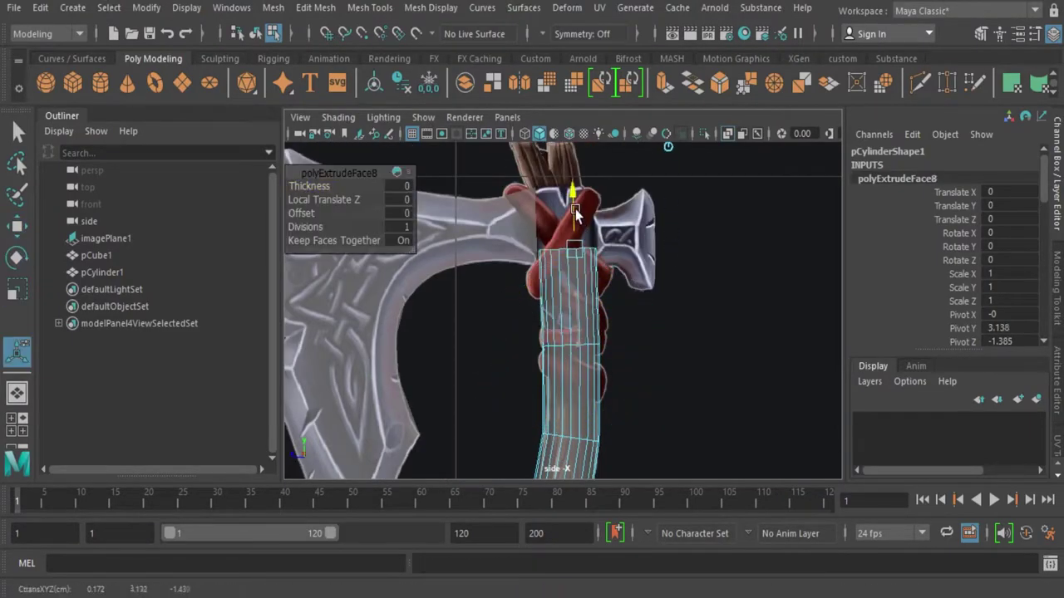
pyautogui.press('e')
pyautogui.hotkey('ctrl', 'e')
pyautogui.scroll(3, 639, 258)
pyautogui.press('e')
pyautogui.press('w')
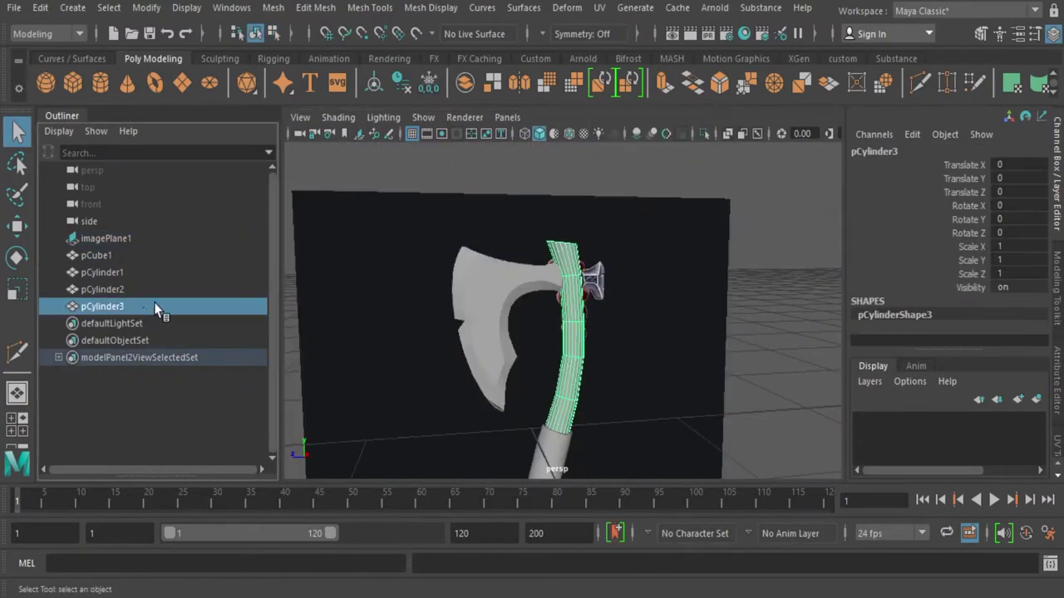
# Step: Stretch the collar cylinder vertically with the Scale tool (R)
pyautogui.press('r')
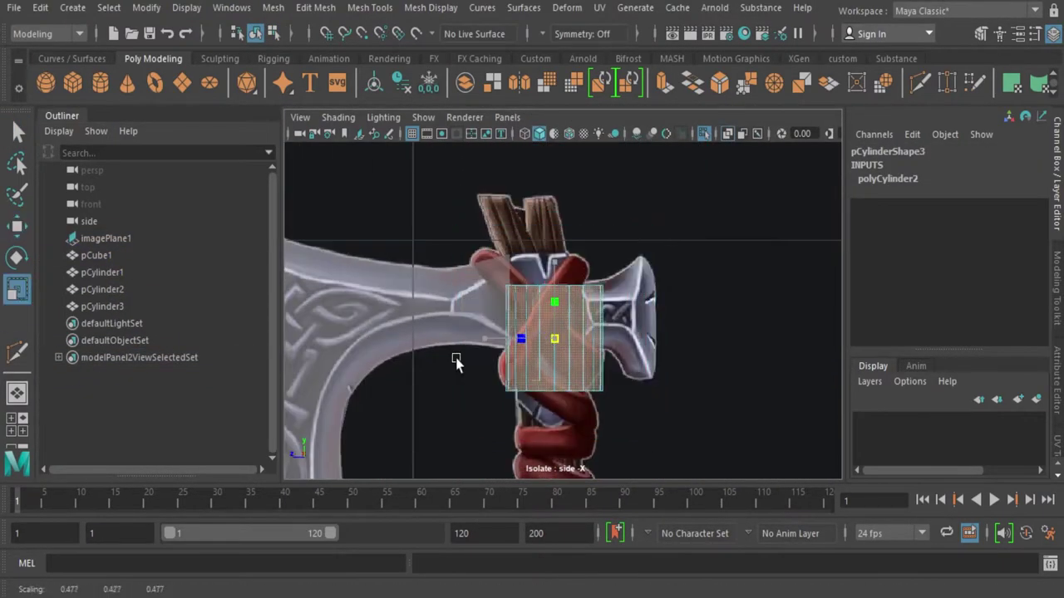
pyautogui.moveTo(546, 261); pyautogui.dragTo(536, 185)
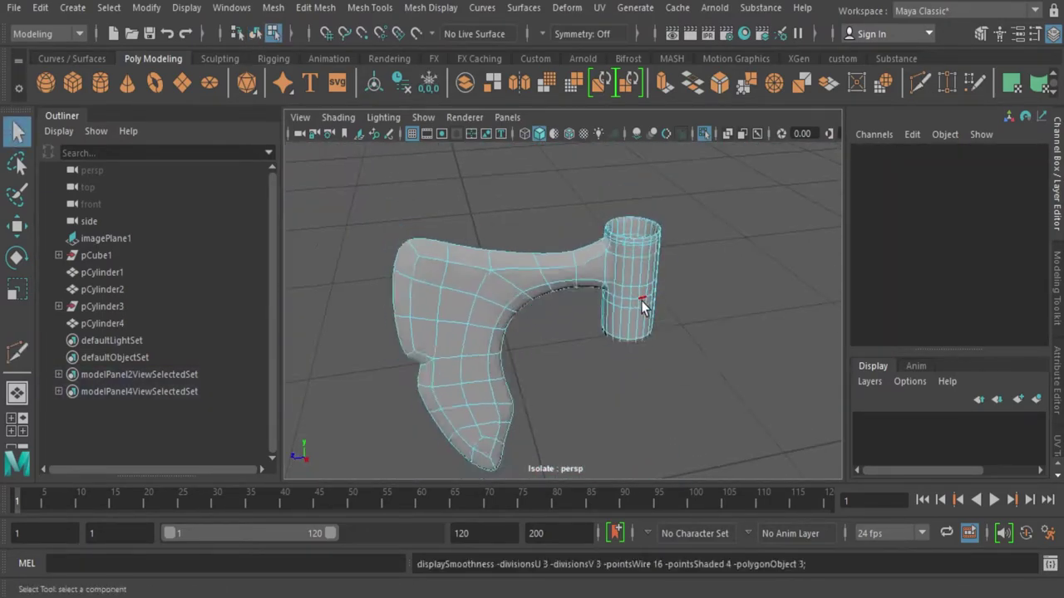
# Step: Use the collar's right-click marking menu to finish the cylinder before export
pyautogui.rightClick(597, 168)
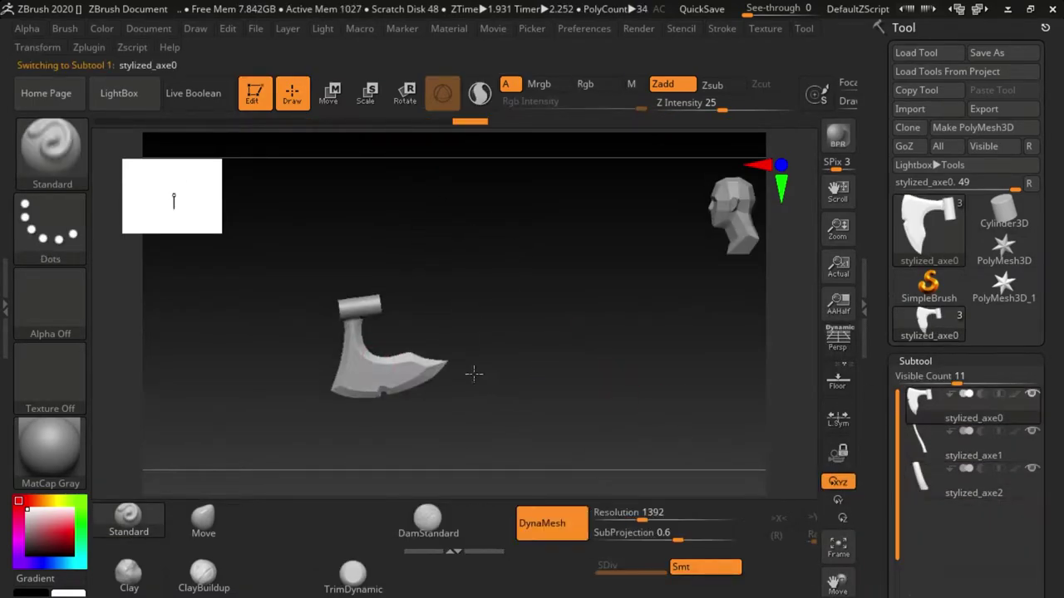
# Step: Frame the axe and orbit around the blade to inspect its bevelled edges
pyautogui.press('f')
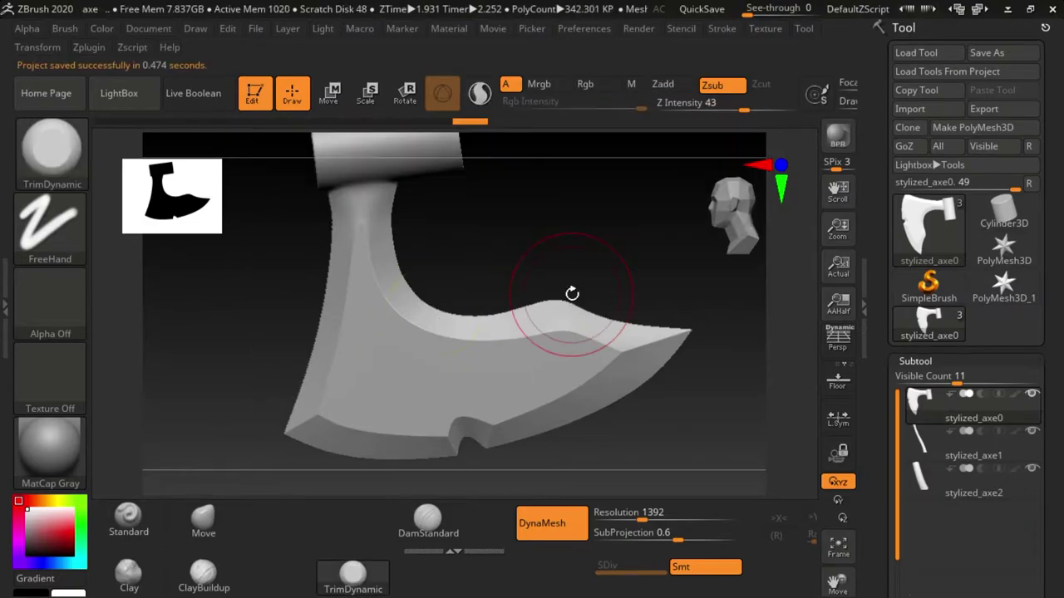
pyautogui.keyDown('ctrl'); pyautogui.moveTo(530, 280); pyautogui.dragTo(244, 413, button='right'); pyautogui.keyUp('ctrl')
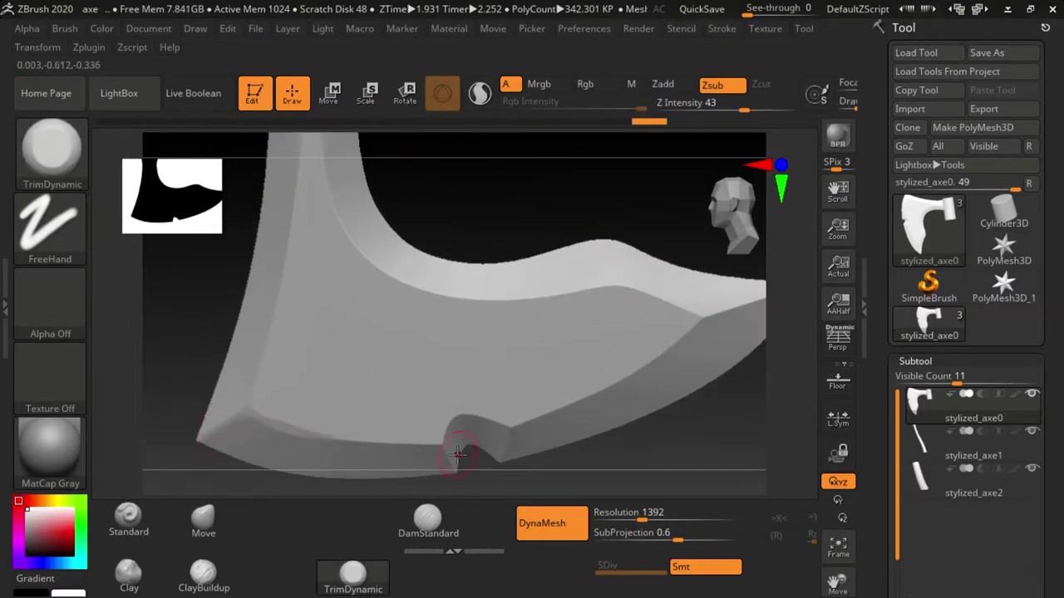
pyautogui.keyDown('alt'); pyautogui.moveTo(458, 455); pyautogui.dragTo(426, 412, button='right'); pyautogui.keyUp('alt')
pyautogui.moveTo(492, 401); pyautogui.dragTo(562, 336, button='right')
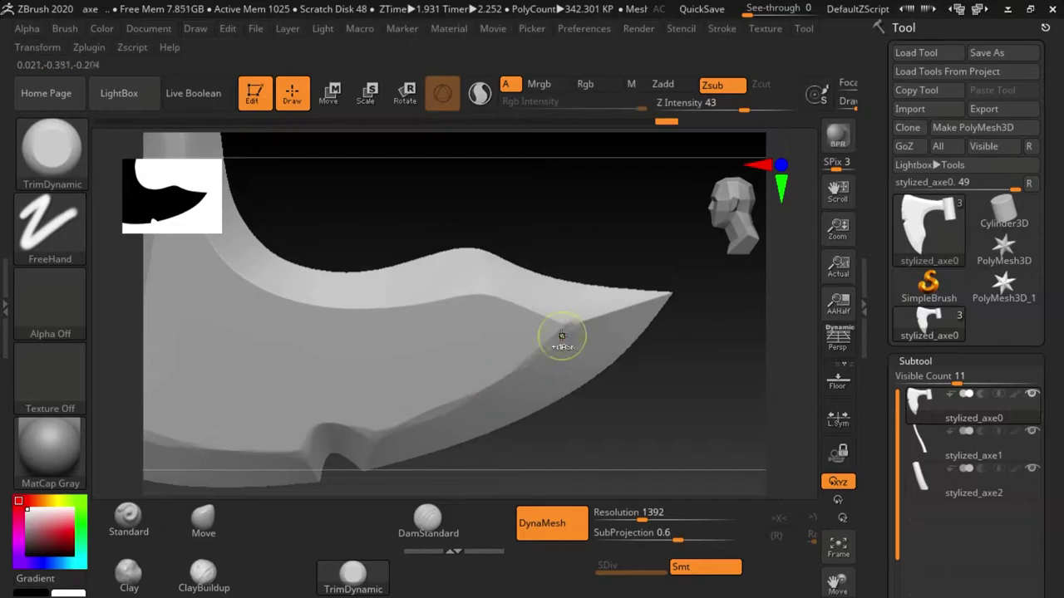
pyautogui.moveTo(608, 303)
pyautogui.mouseDown(button='right')
pyautogui.moveTo(475, 325)
pyautogui.moveTo(565, 261)
pyautogui.moveTo(499, 266)
pyautogui.moveTo(356, 370)
pyautogui.moveTo(255, 269)
pyautogui.moveTo(332, 308)
pyautogui.moveTo(620, 358)
pyautogui.moveTo(343, 264)
pyautogui.mouseUp(button='right')
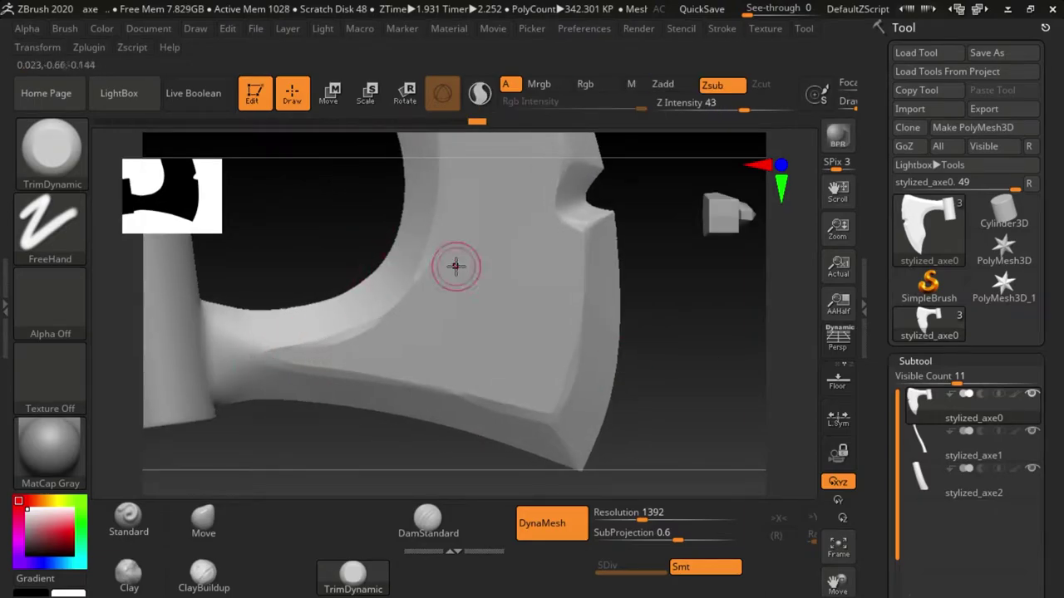
pyautogui.moveTo(455, 266)
pyautogui.mouseDown(button='right')
pyautogui.moveTo(589, 423)
pyautogui.moveTo(351, 237)
pyautogui.moveTo(384, 325)
pyautogui.mouseUp(button='right')
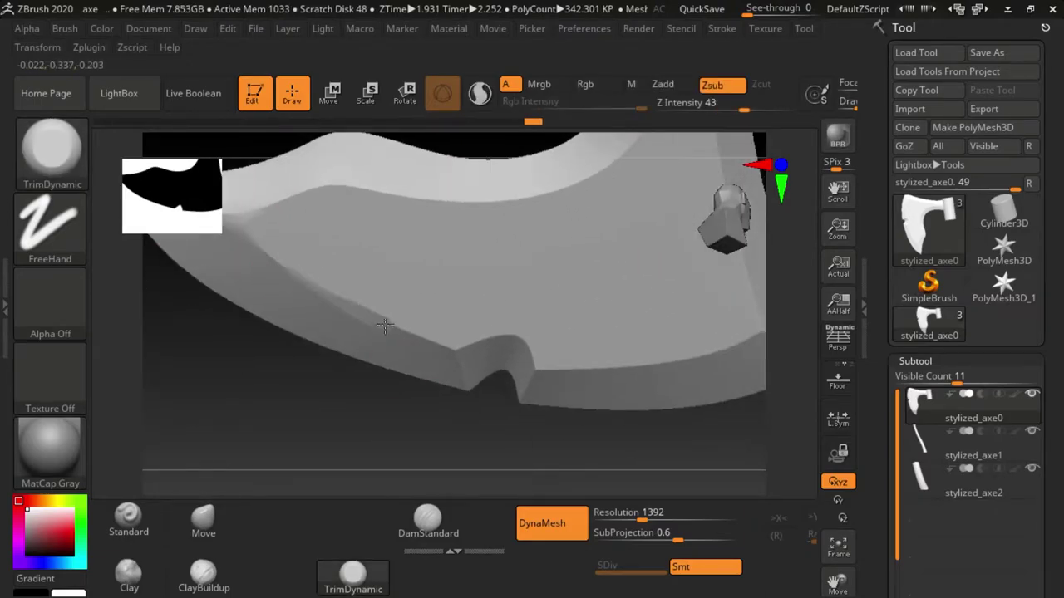
pyautogui.moveTo(460, 366)
pyautogui.mouseDown(button='right')
pyautogui.moveTo(474, 352)
pyautogui.moveTo(448, 349)
pyautogui.mouseUp(button='right')
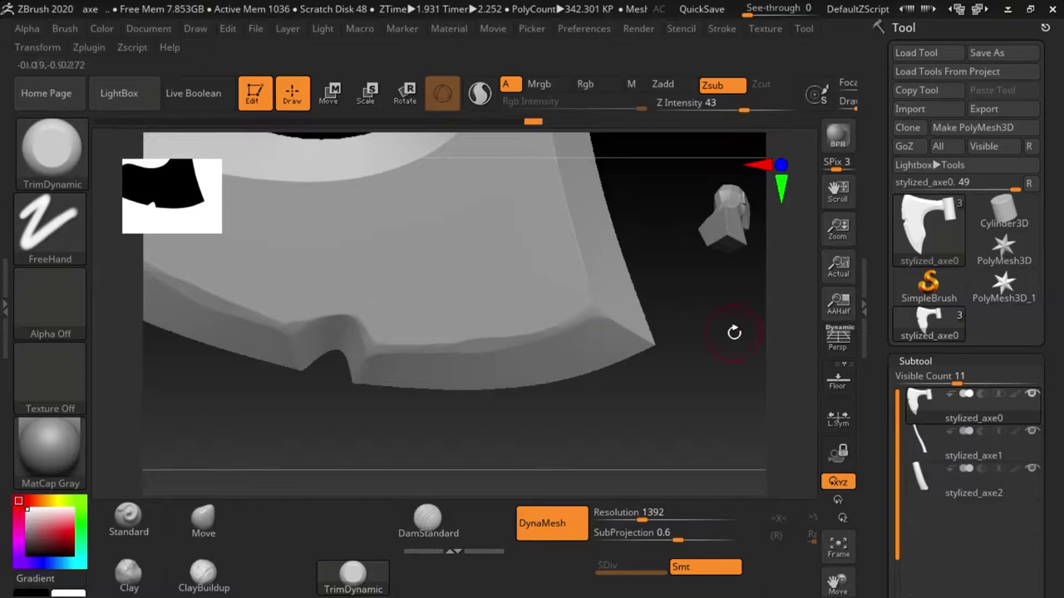
pyautogui.moveTo(734, 332)
pyautogui.mouseDown(button='right')
pyautogui.moveTo(665, 375)
pyautogui.moveTo(347, 404)
pyautogui.moveTo(559, 357)
pyautogui.moveTo(549, 408)
pyautogui.moveTo(544, 240)
pyautogui.moveTo(324, 358)
pyautogui.mouseUp(button='right')
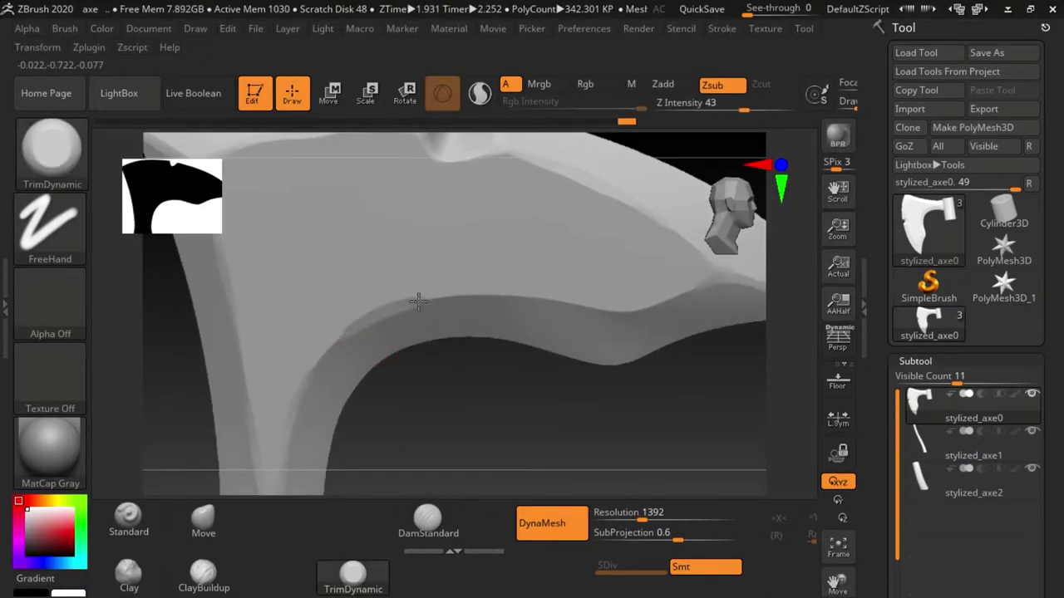
pyautogui.moveTo(662, 304)
pyautogui.mouseDown(button='right')
pyautogui.moveTo(373, 328)
pyautogui.moveTo(288, 385)
pyautogui.moveTo(613, 325)
pyautogui.moveTo(540, 372)
pyautogui.moveTo(595, 302)
pyautogui.mouseUp(button='right')
pyautogui.moveTo(557, 216)
pyautogui.mouseDown(button='right')
pyautogui.moveTo(512, 261)
pyautogui.moveTo(590, 231)
pyautogui.moveTo(612, 351)
pyautogui.moveTo(498, 466)
pyautogui.moveTo(551, 347)
pyautogui.moveTo(463, 362)
pyautogui.moveTo(437, 479)
pyautogui.moveTo(694, 290)
pyautogui.moveTo(413, 254)
pyautogui.moveTo(645, 379)
pyautogui.mouseUp(button='right')
# Step: Load the Orb_Rock_Detail brush and orbit to view the collar tube from all sides
pyautogui.press(',')
pyautogui.doubleClick(502, 288)
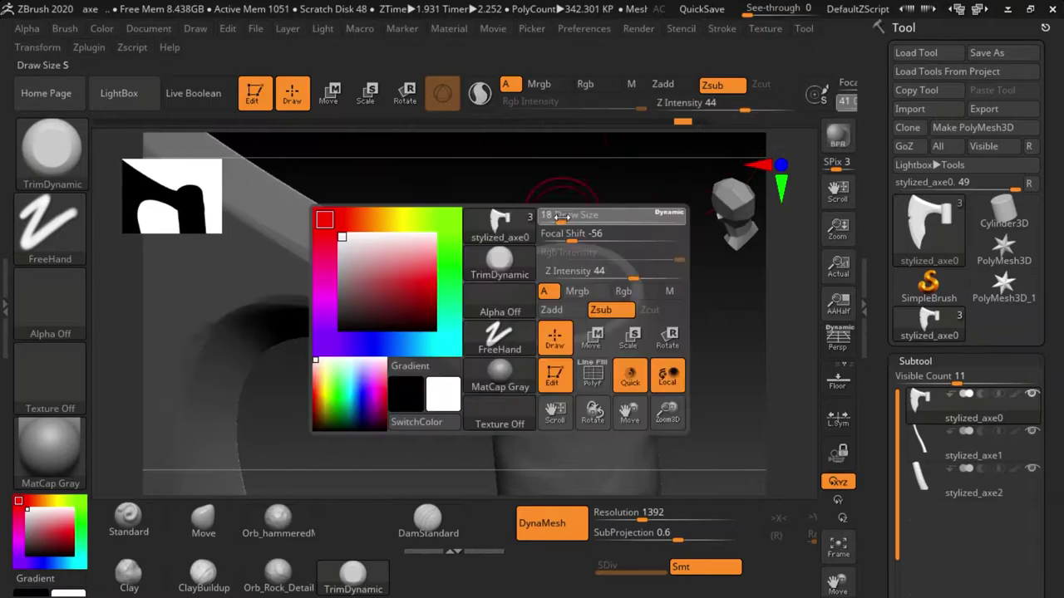
pyautogui.moveTo(562, 216); pyautogui.dragTo(539, 297, button='right')
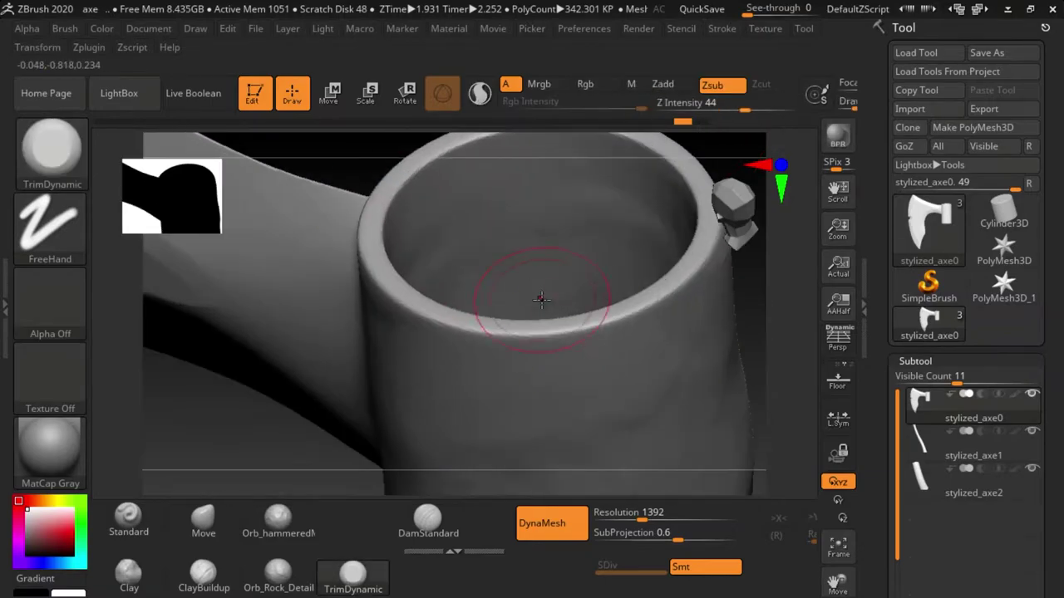
pyautogui.press('space')
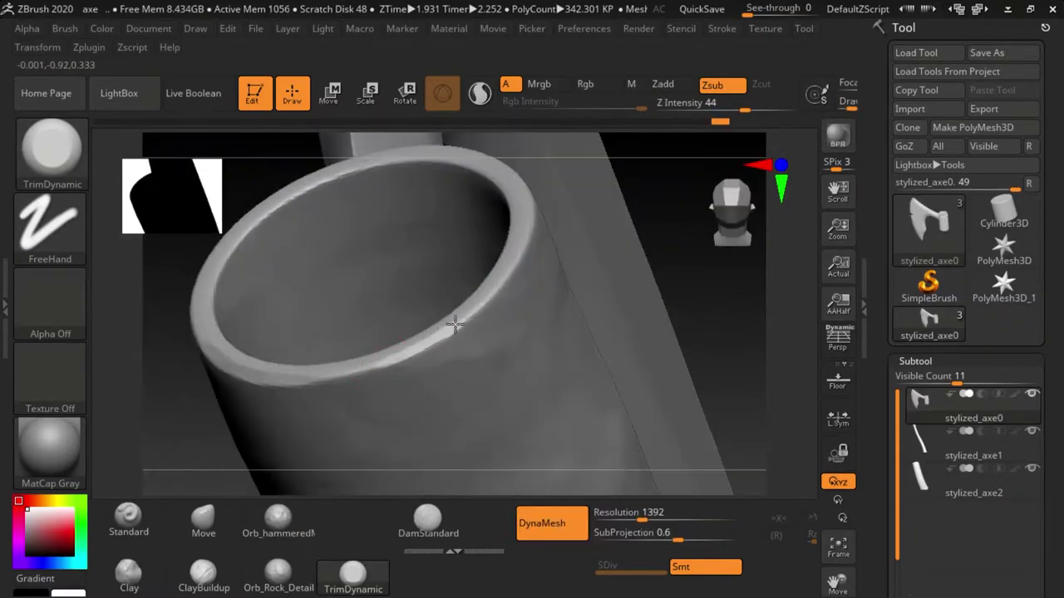
pyautogui.moveTo(371, 258); pyautogui.dragTo(259, 355, button='right')
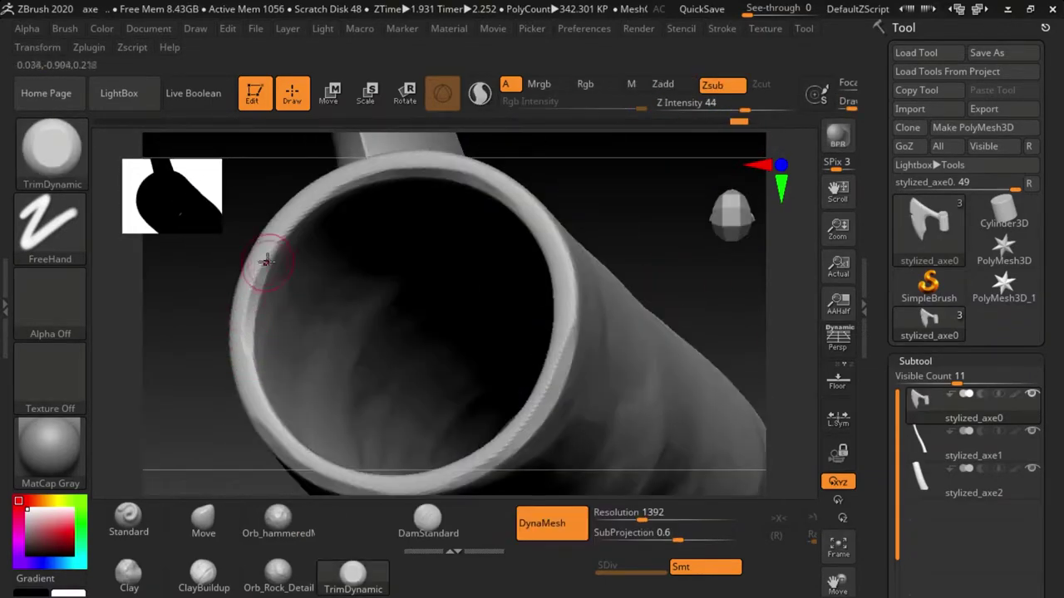
pyautogui.moveTo(266, 261)
pyautogui.mouseDown(button='right')
pyautogui.moveTo(625, 203)
pyautogui.moveTo(195, 385)
pyautogui.moveTo(553, 238)
pyautogui.moveTo(546, 214)
pyautogui.moveTo(691, 263)
pyautogui.mouseUp(button='right')
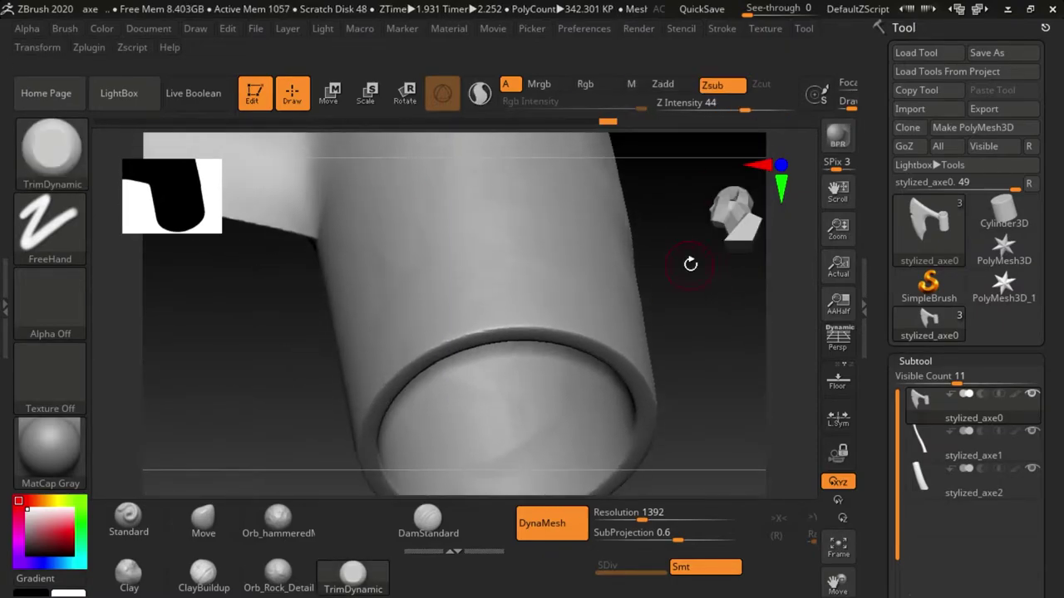
pyautogui.moveTo(548, 328)
pyautogui.mouseDown(button='right')
pyautogui.moveTo(667, 280)
pyautogui.moveTo(695, 368)
pyautogui.moveTo(471, 331)
pyautogui.moveTo(677, 316)
pyautogui.moveTo(637, 213)
pyautogui.moveTo(613, 292)
pyautogui.moveTo(308, 349)
pyautogui.moveTo(504, 183)
pyautogui.moveTo(470, 365)
pyautogui.moveTo(653, 362)
pyautogui.mouseUp(button='right')
# Step: Flatten and bevel the blade's cutting edge with the OrbFlatten_Edge brush
pyautogui.press('1')
pyautogui.moveTo(600, 311)
pyautogui.mouseDown(button='right')
pyautogui.moveTo(499, 250)
pyautogui.moveTo(457, 183)
pyautogui.moveTo(424, 337)
pyautogui.moveTo(693, 304)
pyautogui.moveTo(504, 379)
pyautogui.moveTo(589, 411)
pyautogui.moveTo(425, 261)
pyautogui.mouseUp(button='right')
pyautogui.moveTo(565, 326); pyautogui.dragTo(295, 239, button='right')
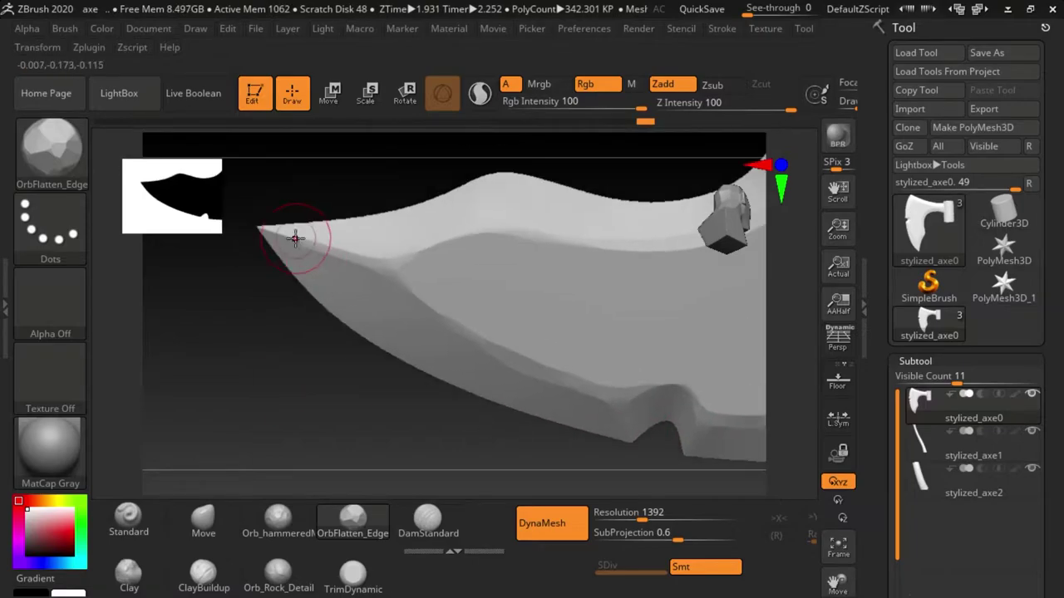
pyautogui.moveTo(417, 255)
pyautogui.mouseDown(button='right')
pyautogui.moveTo(483, 219)
pyautogui.moveTo(523, 427)
pyautogui.moveTo(352, 373)
pyautogui.moveTo(540, 339)
pyautogui.moveTo(577, 257)
pyautogui.moveTo(518, 257)
pyautogui.moveTo(477, 320)
pyautogui.mouseUp(button='right')
pyautogui.moveTo(634, 251); pyautogui.dragTo(355, 309, button='right')
pyautogui.moveTo(397, 405)
pyautogui.mouseDown(button='right')
pyautogui.moveTo(665, 316)
pyautogui.moveTo(461, 373)
pyautogui.moveTo(593, 391)
pyautogui.mouseUp(button='right')
pyautogui.moveTo(491, 363)
pyautogui.mouseDown(button='right')
pyautogui.moveTo(525, 340)
pyautogui.moveTo(335, 280)
pyautogui.moveTo(577, 224)
pyautogui.moveTo(426, 314)
pyautogui.moveTo(328, 357)
pyautogui.moveTo(301, 349)
pyautogui.moveTo(430, 363)
pyautogui.moveTo(311, 418)
pyautogui.moveTo(577, 291)
pyautogui.moveTo(510, 320)
pyautogui.moveTo(591, 225)
pyautogui.moveTo(349, 266)
pyautogui.moveTo(624, 274)
pyautogui.moveTo(643, 363)
pyautogui.moveTo(532, 349)
pyautogui.moveTo(698, 319)
pyautogui.moveTo(558, 270)
pyautogui.mouseUp(button='right')
# Step: Clean up the blade-collar joint with TrimDynamic and Ctrl-MaskPen masking
pyautogui.press('ctrl')
pyautogui.moveTo(445, 426)
pyautogui.mouseDown(button='right')
pyautogui.moveTo(523, 227)
pyautogui.moveTo(392, 320)
pyautogui.moveTo(384, 480)
pyautogui.mouseUp(button='right')
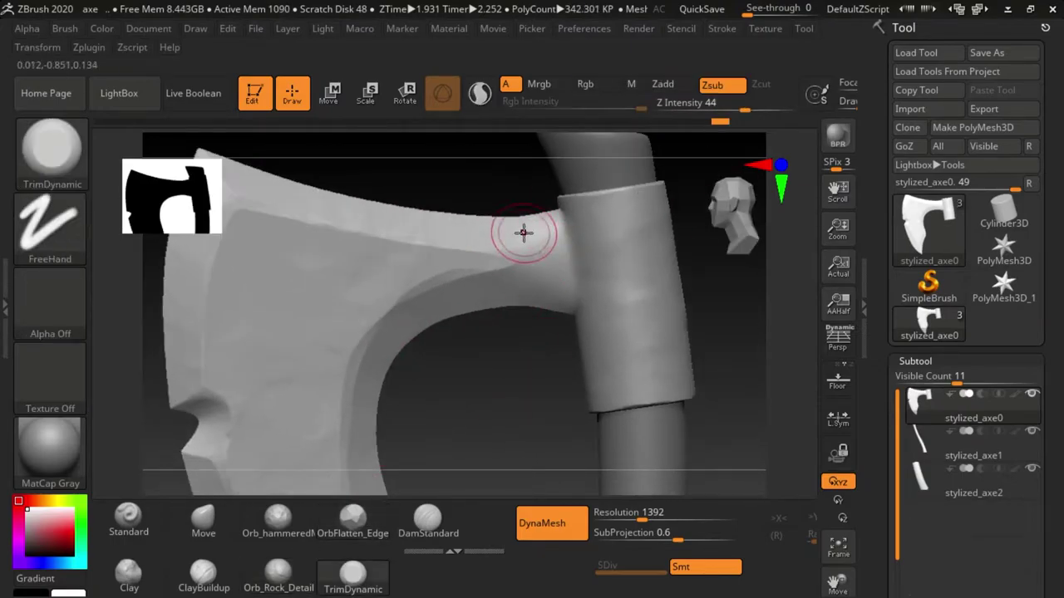
pyautogui.moveTo(524, 232)
pyautogui.mouseDown(button='right')
pyautogui.moveTo(539, 247)
pyautogui.moveTo(548, 232)
pyautogui.mouseUp(button='right')
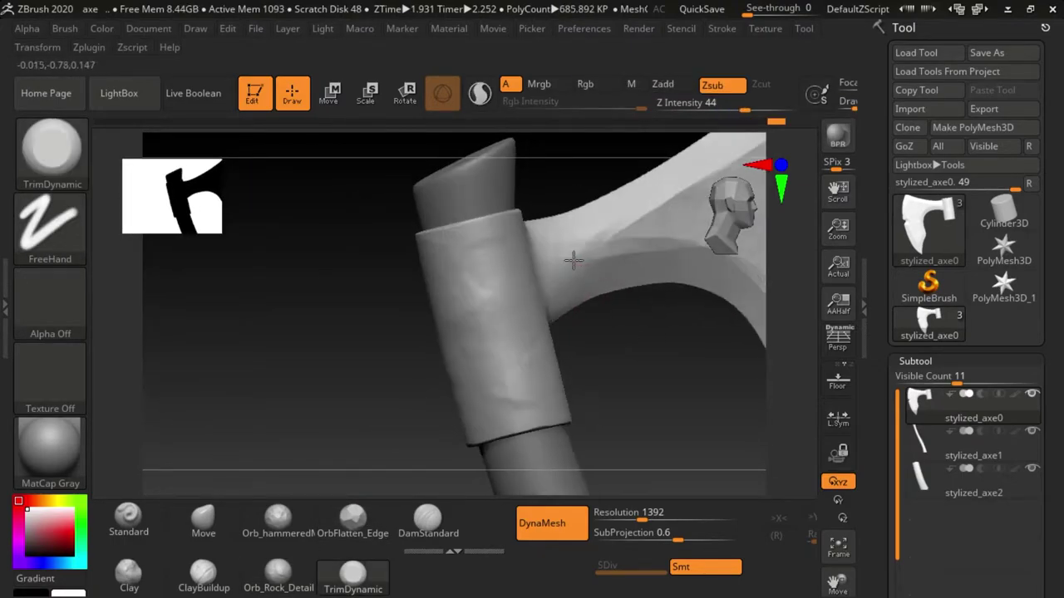
pyautogui.moveTo(565, 300)
pyautogui.mouseDown(button='right')
pyautogui.moveTo(624, 239)
pyautogui.moveTo(455, 289)
pyautogui.mouseUp(button='right')
# Step: Press small round pits along the blade edges with the Clay brush at intensity 50
pyautogui.press('b')
pyautogui.press('c')
pyautogui.press('l')
pyautogui.press('ctrl')
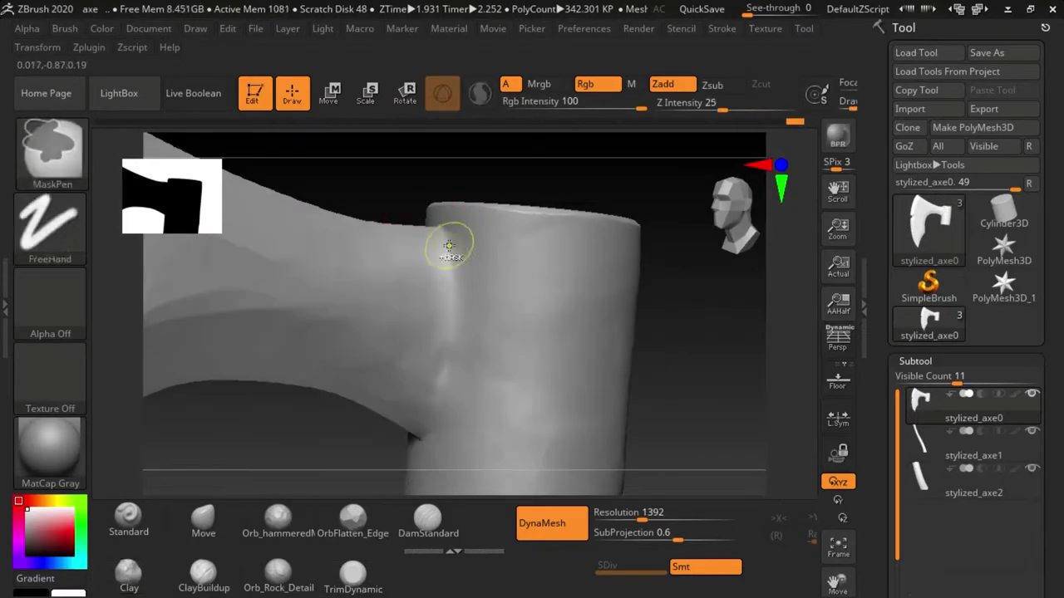
pyautogui.moveTo(434, 416)
pyautogui.mouseDown(button='right')
pyautogui.moveTo(396, 337)
pyautogui.moveTo(404, 380)
pyautogui.moveTo(326, 337)
pyautogui.moveTo(470, 253)
pyautogui.moveTo(560, 280)
pyautogui.moveTo(641, 380)
pyautogui.moveTo(645, 344)
pyautogui.moveTo(592, 335)
pyautogui.moveTo(225, 466)
pyautogui.moveTo(586, 320)
pyautogui.mouseUp(button='right')
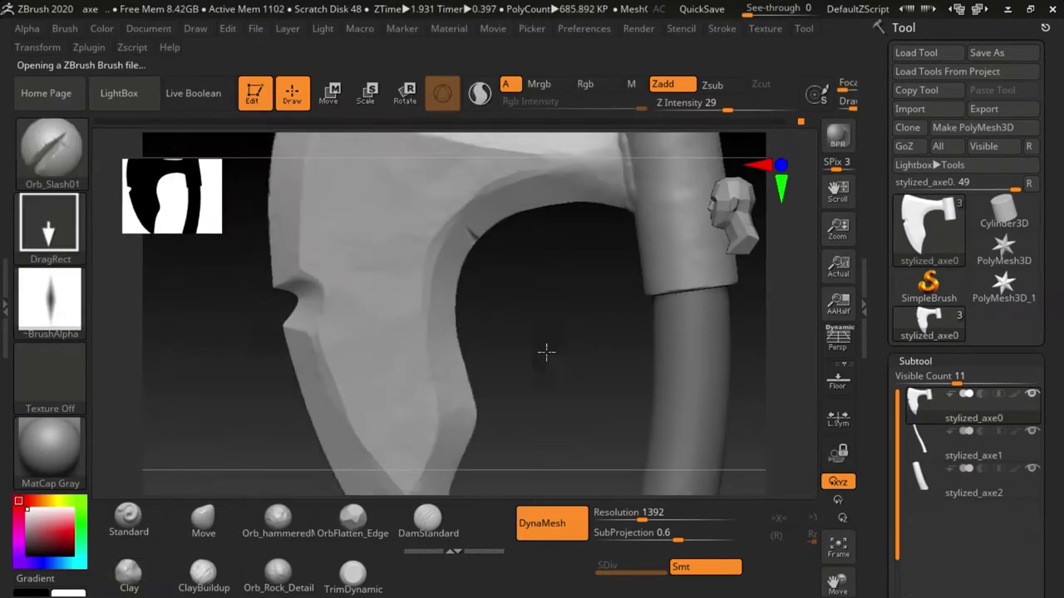
pyautogui.moveTo(482, 337)
pyautogui.mouseDown(button='right')
pyautogui.moveTo(637, 399)
pyautogui.moveTo(305, 266)
pyautogui.mouseUp(button='right')
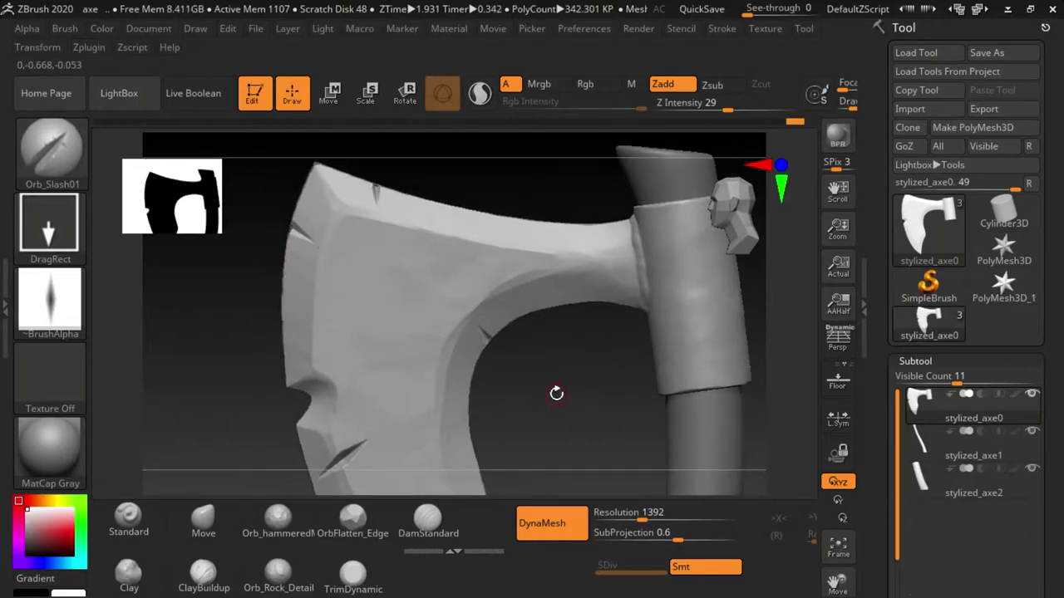
pyautogui.moveTo(556, 393)
pyautogui.mouseDown(button='right')
pyautogui.moveTo(310, 287)
pyautogui.moveTo(549, 268)
pyautogui.mouseUp(button='right')
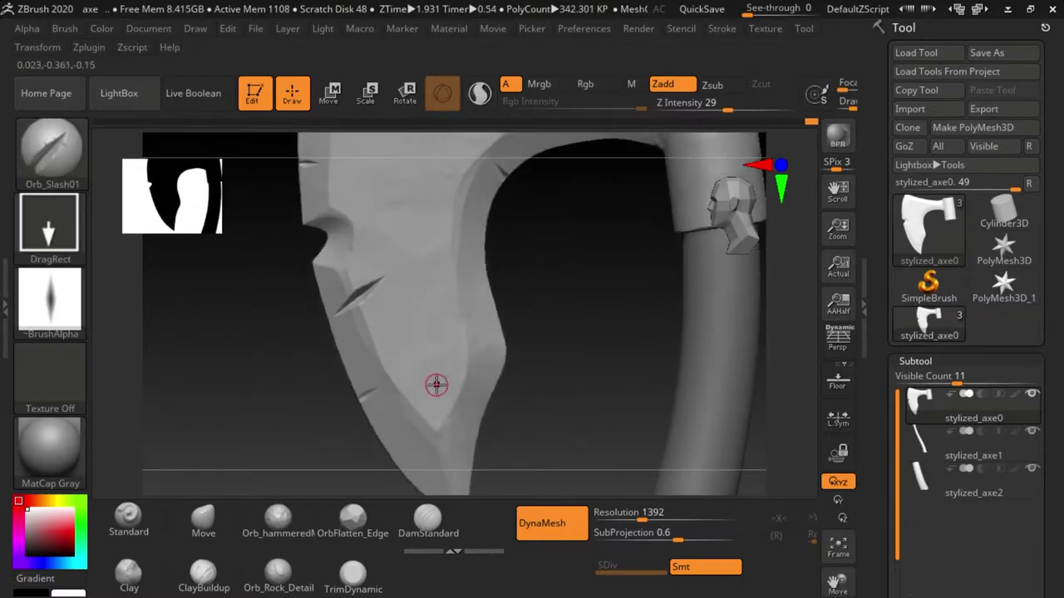
pyautogui.moveTo(465, 337)
pyautogui.mouseDown(button='right')
pyautogui.moveTo(539, 329)
pyautogui.moveTo(527, 271)
pyautogui.moveTo(448, 391)
pyautogui.mouseUp(button='right')
pyautogui.press('b')
pyautogui.press('c')
pyautogui.press('l')
pyautogui.moveTo(457, 351)
pyautogui.keyDown('ctrl'); pyautogui.mouseDown(button='right')
pyautogui.moveTo(517, 285)
pyautogui.moveTo(498, 288)
pyautogui.moveTo(540, 344)
pyautogui.moveTo(518, 266)
pyautogui.moveTo(570, 318)
pyautogui.moveTo(561, 271)
pyautogui.moveTo(691, 326)
pyautogui.moveTo(408, 416)
pyautogui.moveTo(644, 363)
pyautogui.moveTo(484, 289)
pyautogui.moveTo(430, 374)
pyautogui.moveTo(465, 341)
pyautogui.mouseUp(button='right'); pyautogui.keyUp('ctrl')
# Step: Stamp slash nicks onto the socket with the Orb_Slash01 brush using a DragRect stroke
pyautogui.rightClick(643, 363)
pyautogui.press('b')
pyautogui.click(701, 351)
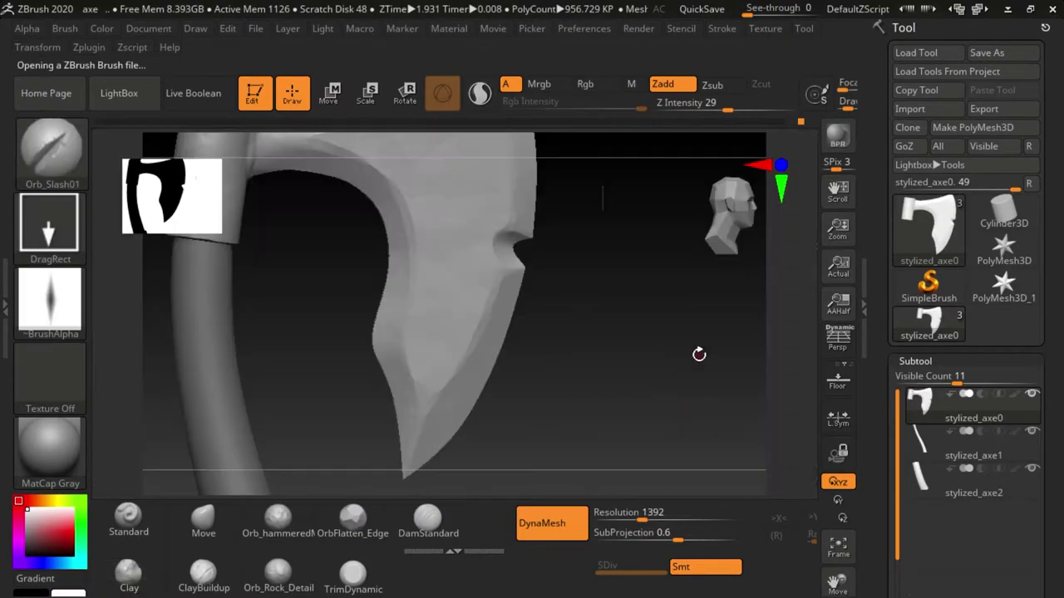
pyautogui.moveTo(701, 351)
pyautogui.keyDown('alt'); pyautogui.mouseDown(button='right')
pyautogui.moveTo(477, 348)
pyautogui.moveTo(546, 230)
pyautogui.moveTo(637, 388)
pyautogui.moveTo(464, 214)
pyautogui.moveTo(436, 236)
pyautogui.mouseUp(button='right'); pyautogui.keyUp('alt')
pyautogui.moveTo(594, 323)
pyautogui.keyDown('alt'); pyautogui.mouseDown(button='right')
pyautogui.moveTo(542, 302)
pyautogui.moveTo(545, 252)
pyautogui.moveTo(519, 269)
pyautogui.moveTo(535, 352)
pyautogui.moveTo(634, 233)
pyautogui.moveTo(574, 270)
pyautogui.moveTo(504, 349)
pyautogui.moveTo(510, 333)
pyautogui.moveTo(363, 257)
pyautogui.moveTo(404, 270)
pyautogui.moveTo(380, 280)
pyautogui.moveTo(613, 339)
pyautogui.moveTo(479, 330)
pyautogui.moveTo(366, 346)
pyautogui.mouseUp(button='right'); pyautogui.keyUp('alt')
pyautogui.press('b')
pyautogui.press('c')
pyautogui.press('l')
pyautogui.press('space')
pyautogui.press('space')
pyautogui.press('b')
pyautogui.press('o')
pyautogui.press('s')
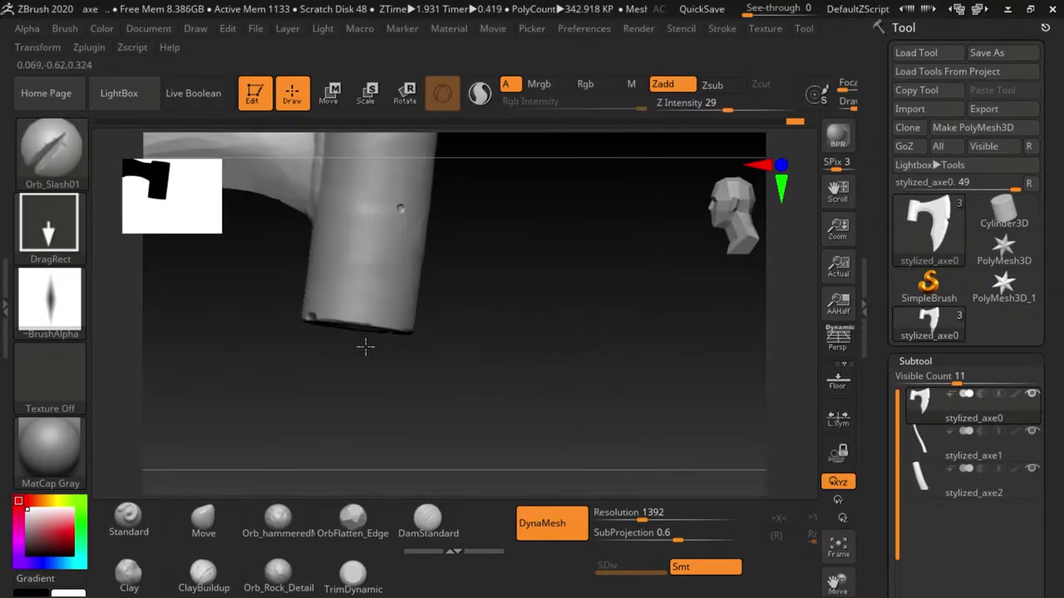
# Step: Press round dents into the axe head's socket with the Clay brush and Dots stroke
pyautogui.press('b')
pyautogui.press('c')
pyautogui.press('l')
pyautogui.moveTo(465, 337)
pyautogui.mouseDown(button='right')
pyautogui.moveTo(446, 316)
pyautogui.moveTo(450, 231)
pyautogui.mouseUp(button='right')
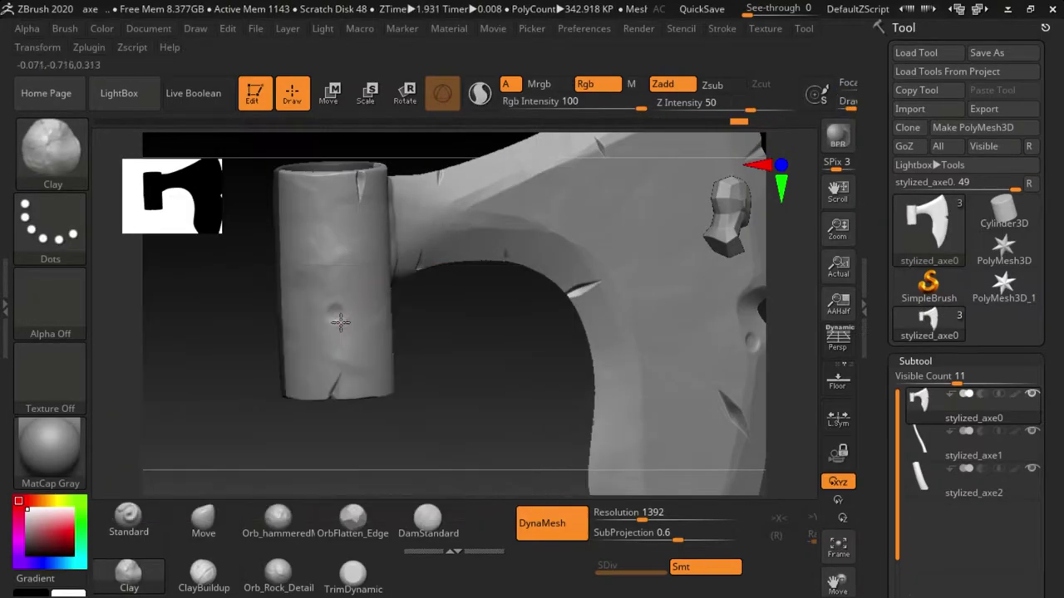
pyautogui.moveTo(377, 270)
pyautogui.keyDown('alt'); pyautogui.mouseDown(button='right')
pyautogui.moveTo(520, 300)
pyautogui.moveTo(346, 418)
pyautogui.mouseUp(button='right'); pyautogui.keyUp('alt')
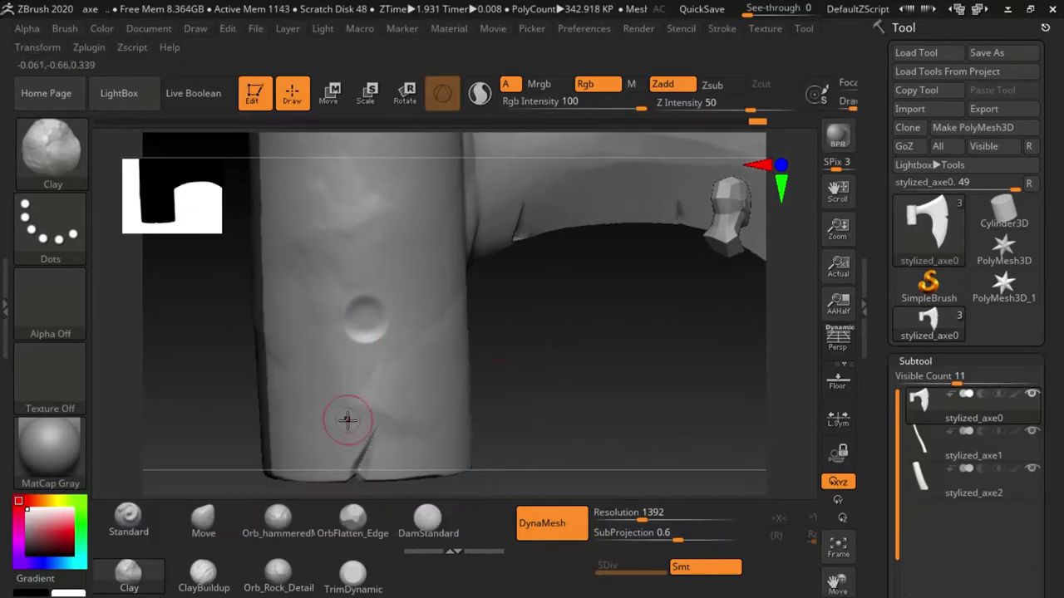
pyautogui.press('f')
pyautogui.moveTo(468, 363)
pyautogui.mouseDown(button='right')
pyautogui.moveTo(541, 404)
pyautogui.moveTo(632, 404)
pyautogui.mouseUp(button='right')
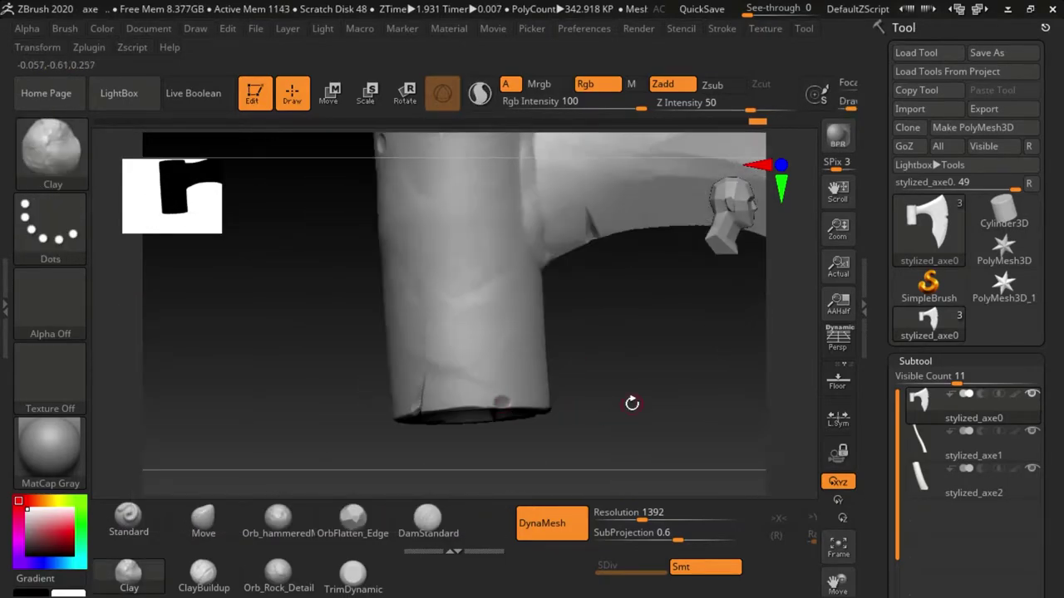
# Step: Smooth the sculpted marks on the socket and save the project with Ctrl+S
pyautogui.rightClick(541, 329)
pyautogui.moveTo(542, 329)
pyautogui.keyDown('alt'); pyautogui.mouseDown(button='right')
pyautogui.moveTo(618, 380)
pyautogui.moveTo(636, 321)
pyautogui.moveTo(637, 404)
pyautogui.moveTo(361, 239)
pyautogui.moveTo(433, 225)
pyautogui.moveTo(684, 349)
pyautogui.moveTo(560, 226)
pyautogui.moveTo(309, 119)
pyautogui.moveTo(474, 385)
pyautogui.moveTo(570, 330)
pyautogui.moveTo(510, 297)
pyautogui.moveTo(619, 364)
pyautogui.mouseUp(button='right'); pyautogui.keyUp('alt')
pyautogui.hotkey('ctrl', 's')
pyautogui.moveTo(560, 300); pyautogui.dragTo(566, 314, button='right')
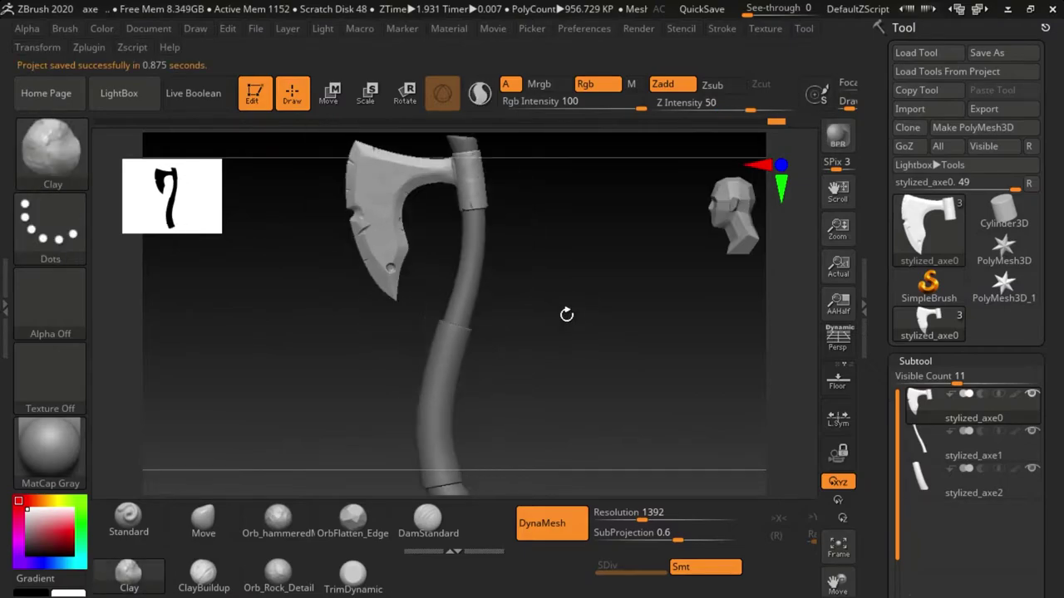
# Step: Trim the handle's top face flat with TrimDynamic
pyautogui.keyDown('alt'); pyautogui.moveTo(537, 359); pyautogui.dragTo(570, 250, button='right'); pyautogui.keyUp('alt')
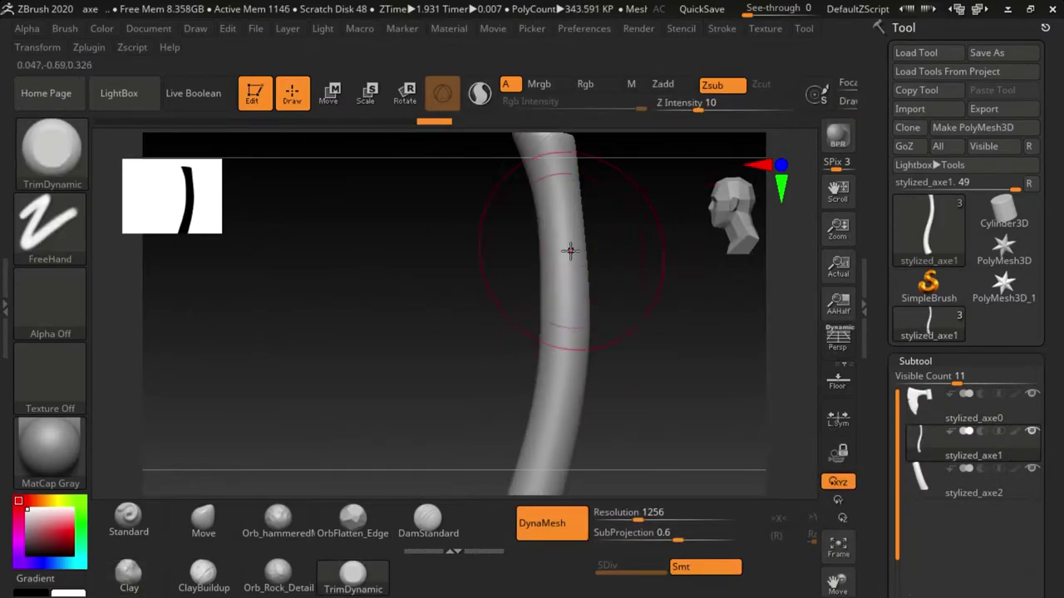
pyautogui.moveTo(582, 167); pyautogui.dragTo(549, 271, button='right')
pyautogui.moveTo(498, 216)
pyautogui.mouseDown(button='right')
pyautogui.moveTo(556, 333)
pyautogui.moveTo(546, 325)
pyautogui.moveTo(565, 337)
pyautogui.moveTo(474, 315)
pyautogui.moveTo(440, 263)
pyautogui.mouseUp(button='right')
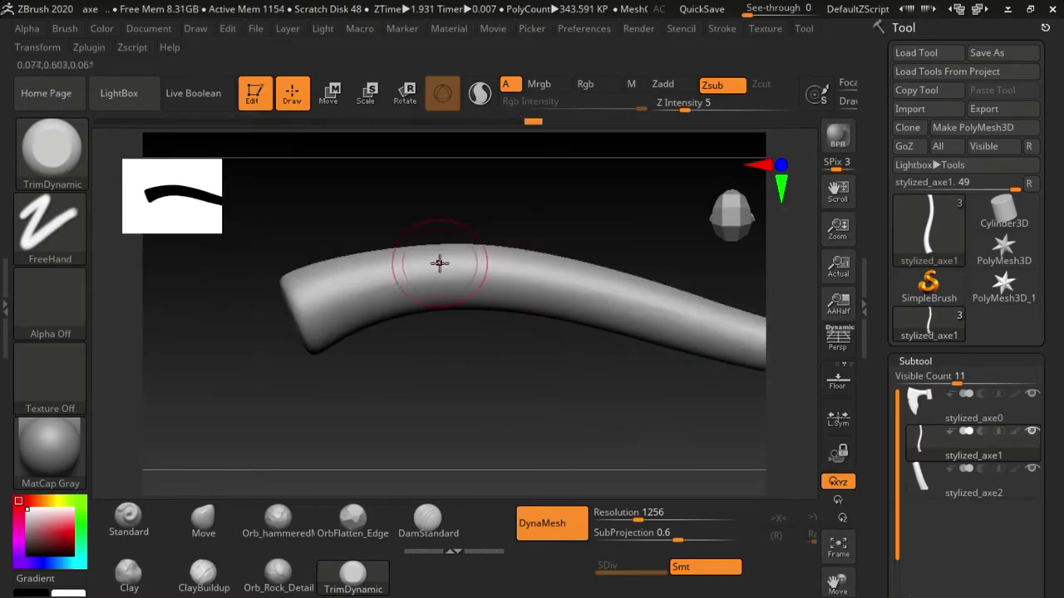
pyautogui.moveTo(595, 304); pyautogui.dragTo(372, 290, button='right')
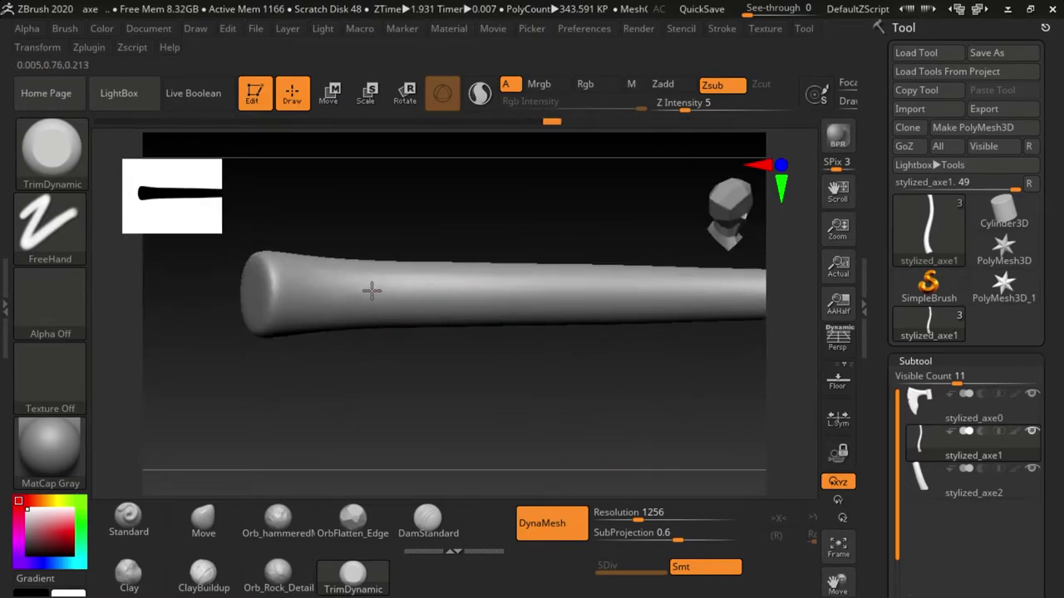
pyautogui.moveTo(309, 298)
pyautogui.mouseDown(button='right')
pyautogui.moveTo(618, 280)
pyautogui.moveTo(646, 297)
pyautogui.moveTo(650, 357)
pyautogui.moveTo(610, 364)
pyautogui.mouseUp(button='right')
pyautogui.moveTo(504, 305)
pyautogui.mouseDown(button='right')
pyautogui.moveTo(527, 352)
pyautogui.moveTo(432, 302)
pyautogui.moveTo(473, 319)
pyautogui.moveTo(488, 301)
pyautogui.moveTo(535, 373)
pyautogui.moveTo(410, 333)
pyautogui.moveTo(641, 375)
pyautogui.moveTo(694, 353)
pyautogui.moveTo(570, 428)
pyautogui.mouseUp(button='right')
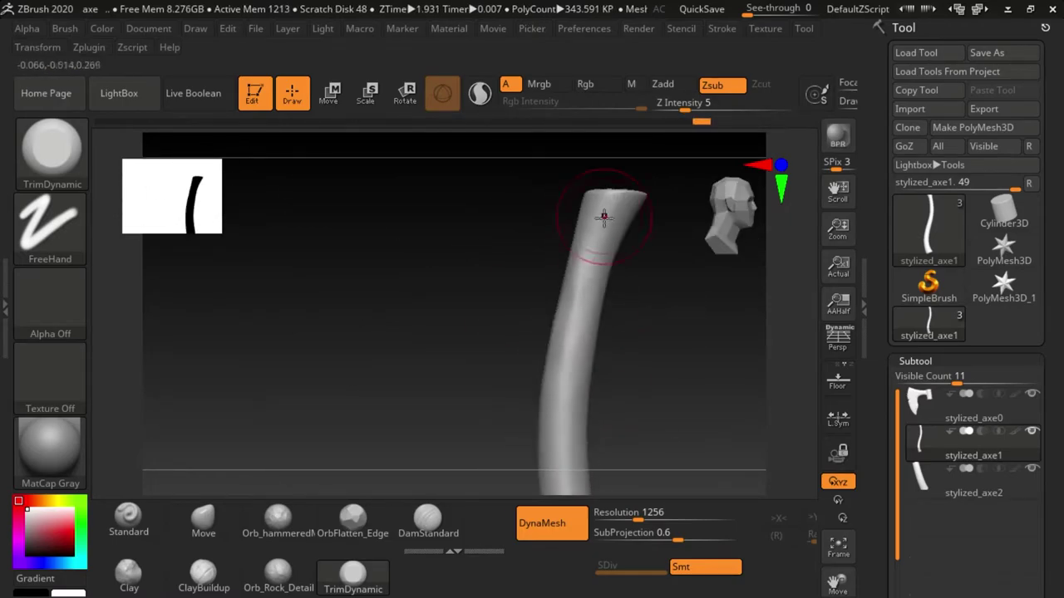
pyautogui.moveTo(604, 217)
pyautogui.mouseDown(button='right')
pyautogui.moveTo(672, 369)
pyautogui.moveTo(539, 367)
pyautogui.mouseUp(button='right')
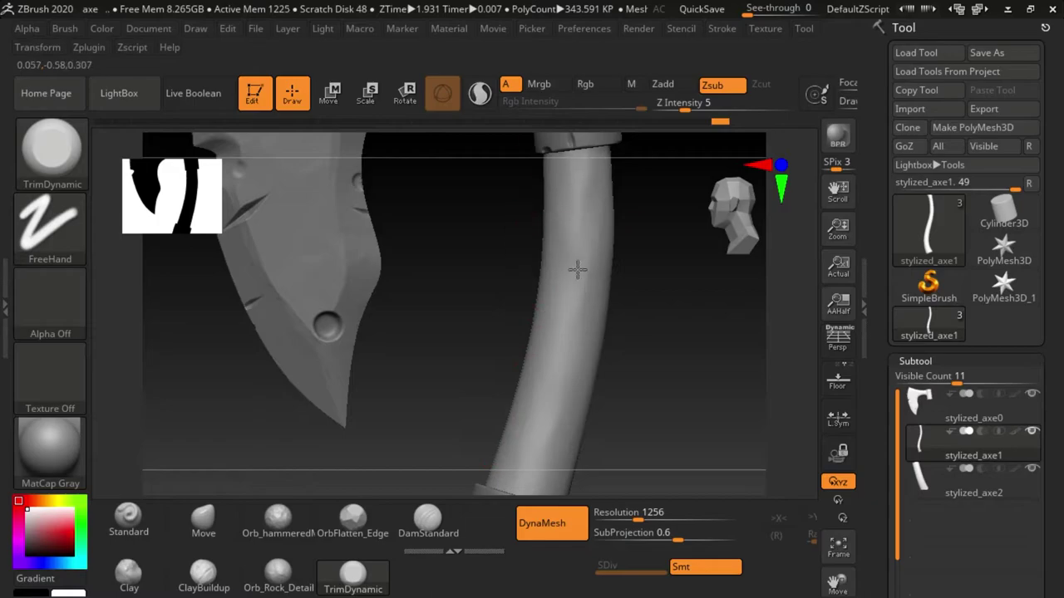
pyautogui.keyDown('alt'); pyautogui.moveTo(577, 270); pyautogui.dragTo(634, 301, button='right'); pyautogui.keyUp('alt')
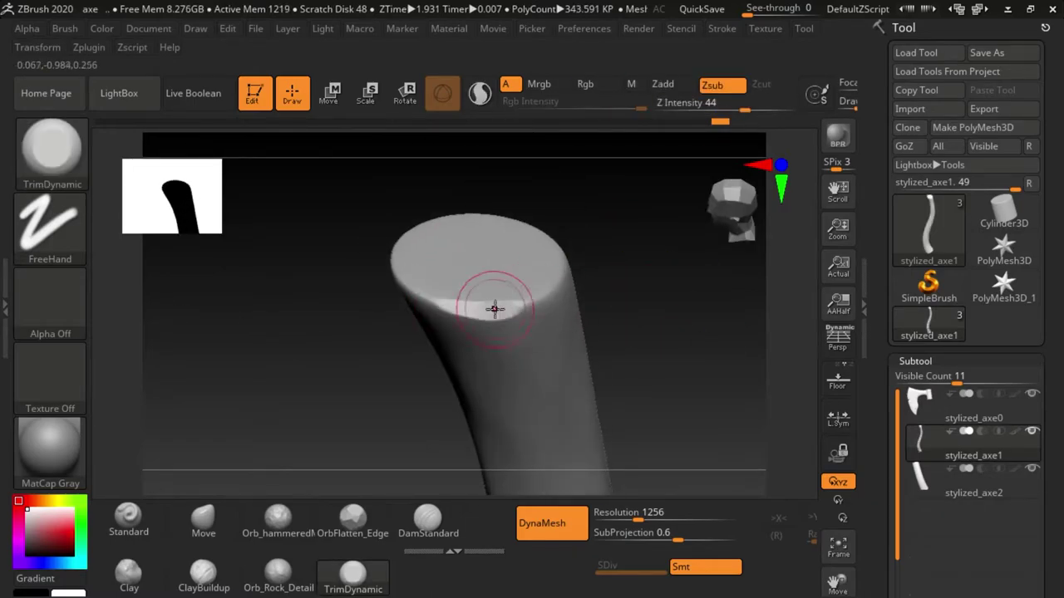
pyautogui.moveTo(494, 310)
pyautogui.mouseDown(button='right')
pyautogui.moveTo(418, 301)
pyautogui.moveTo(427, 285)
pyautogui.moveTo(665, 315)
pyautogui.moveTo(481, 348)
pyautogui.moveTo(504, 208)
pyautogui.moveTo(561, 389)
pyautogui.mouseUp(button='right')
# Step: Trim the handle's butt end into a flat, slightly bevelled cap
pyautogui.moveTo(482, 399); pyautogui.dragTo(447, 382, button='right')
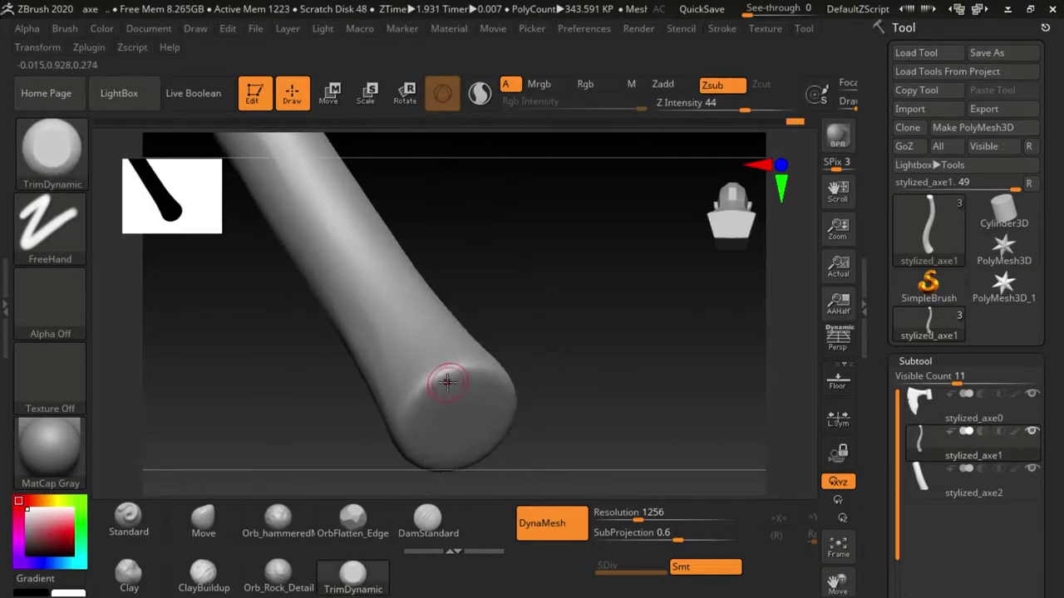
pyautogui.moveTo(520, 313); pyautogui.dragTo(495, 334, button='right')
pyautogui.moveTo(814, 446); pyautogui.dragTo(646, 259, button='right')
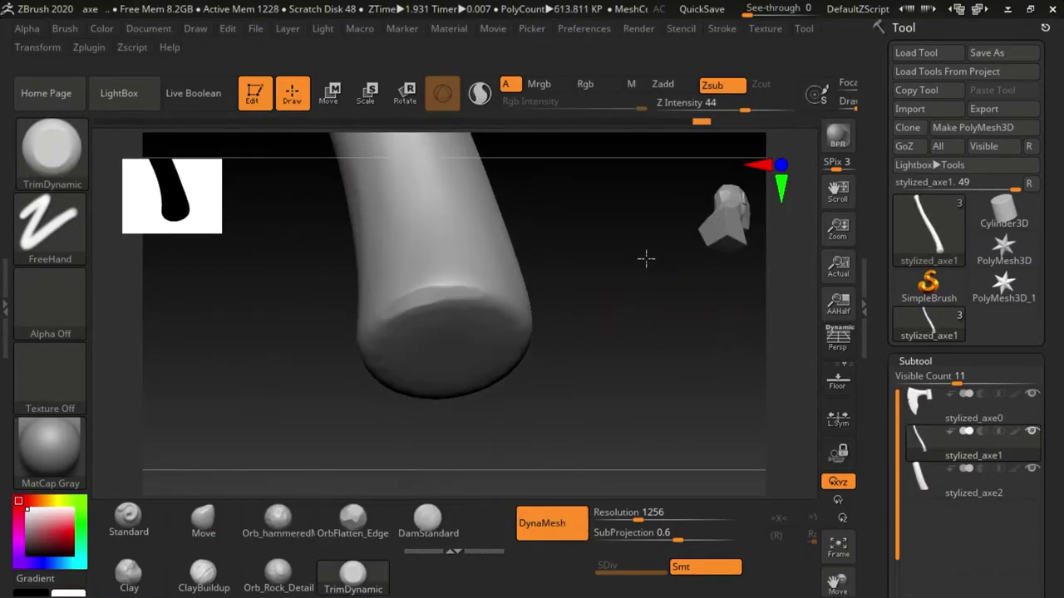
pyautogui.moveTo(441, 291)
pyautogui.mouseDown(button='right')
pyautogui.moveTo(357, 337)
pyautogui.moveTo(506, 375)
pyautogui.moveTo(520, 361)
pyautogui.moveTo(446, 363)
pyautogui.moveTo(363, 338)
pyautogui.moveTo(216, 241)
pyautogui.mouseUp(button='right')
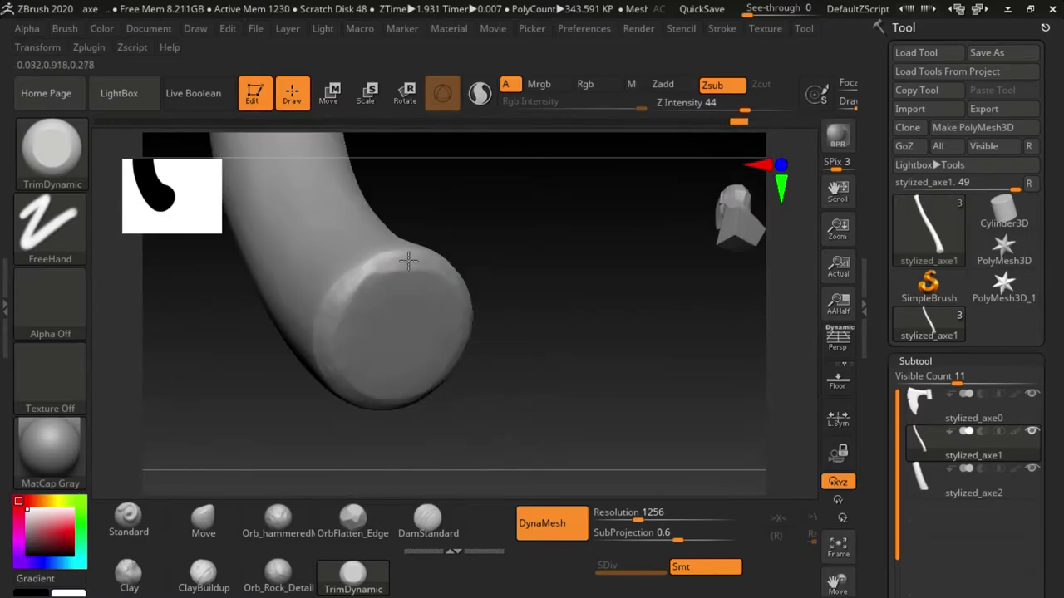
# Step: Load the Lu_WoodStump DragRect brush and stamp growth rings onto the handle's end cap
pyautogui.click(138, 104)
pyautogui.click(181, 142)
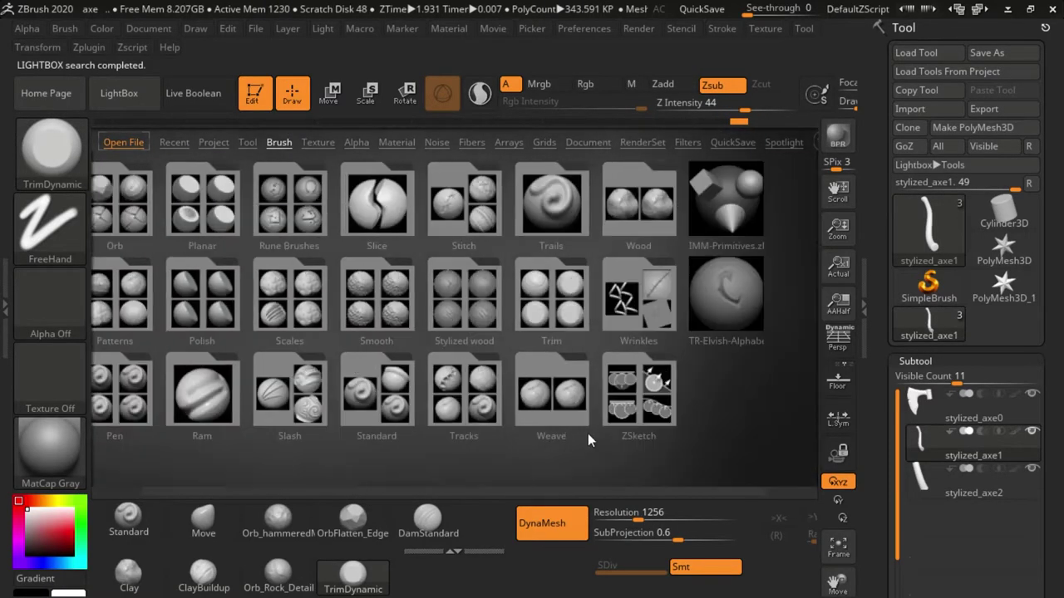
pyautogui.doubleClick(587, 433)
pyautogui.keyDown('ctrl'); pyautogui.moveTo(454, 404); pyautogui.dragTo(455, 325, button='right'); pyautogui.keyUp('ctrl')
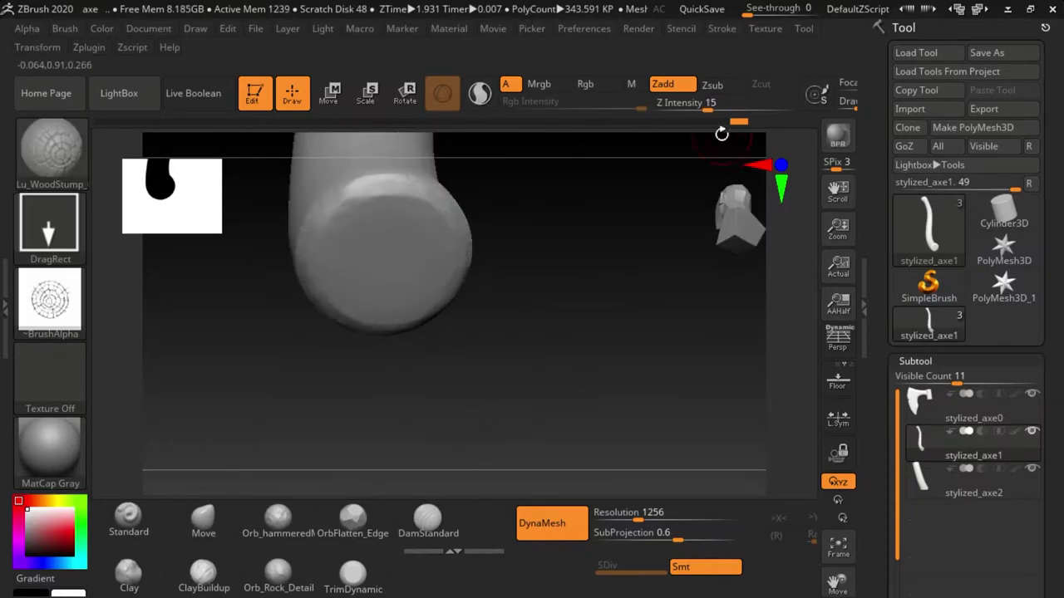
pyautogui.moveTo(546, 337); pyautogui.dragTo(658, 391, button='right')
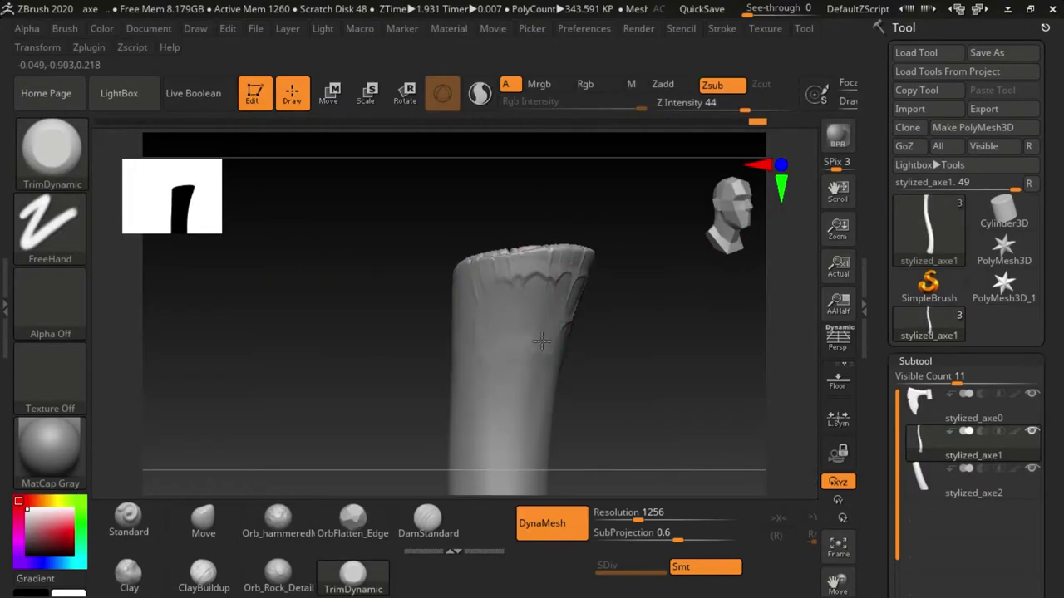
pyautogui.moveTo(542, 328); pyautogui.dragTo(590, 221, button='right')
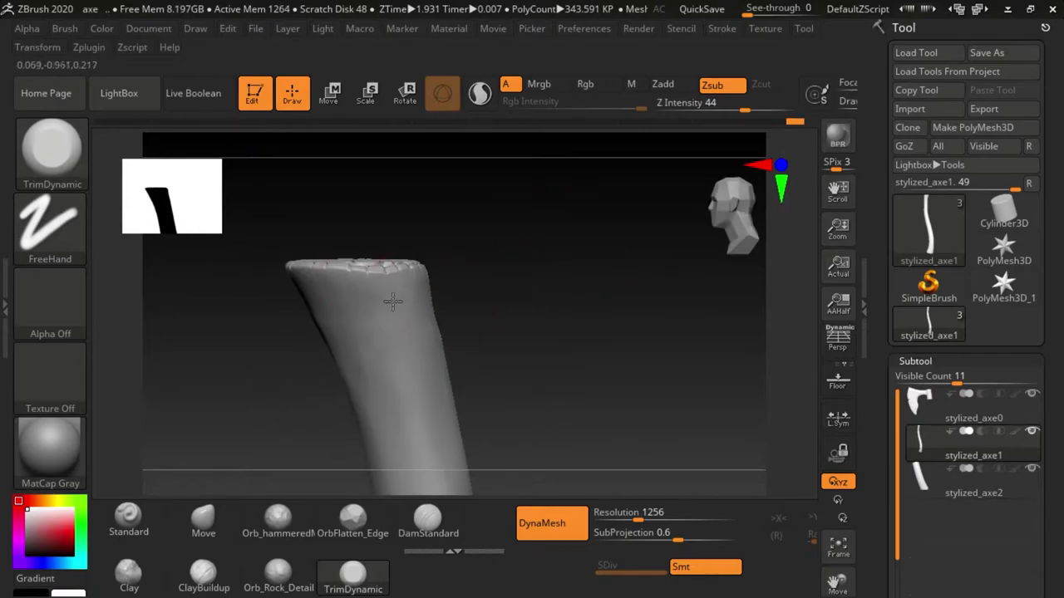
pyautogui.moveTo(584, 398)
pyautogui.mouseDown(button='right')
pyautogui.moveTo(332, 352)
pyautogui.moveTo(451, 387)
pyautogui.moveTo(290, 334)
pyautogui.moveTo(311, 416)
pyautogui.moveTo(452, 311)
pyautogui.moveTo(290, 374)
pyautogui.moveTo(432, 287)
pyautogui.moveTo(314, 394)
pyautogui.moveTo(576, 412)
pyautogui.mouseUp(button='right')
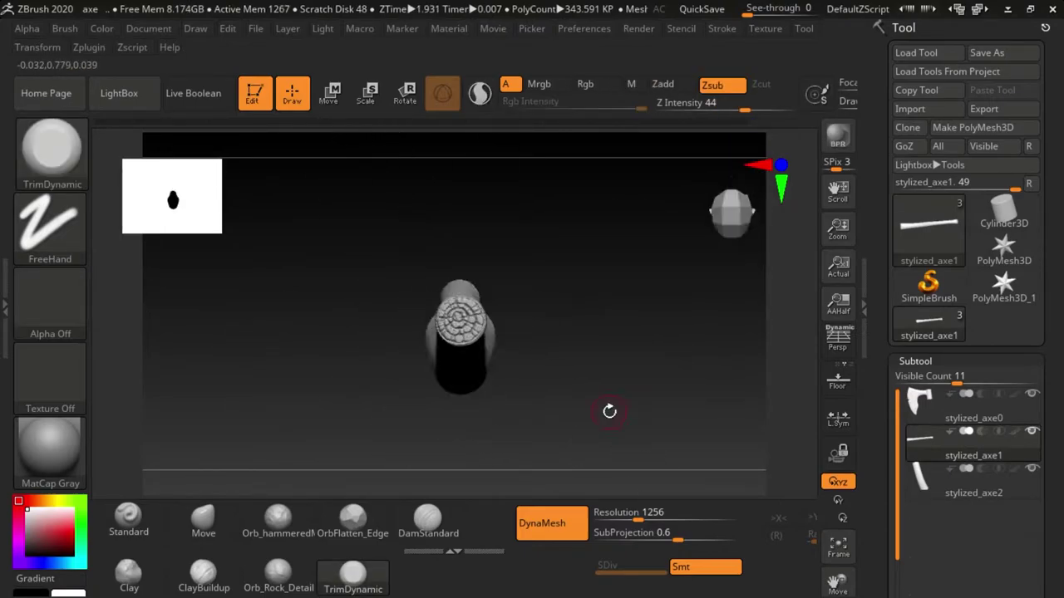
pyautogui.press(',')
# Step: Load Orb_Cracks at depth 29 and carve crack lines along the handle
pyautogui.doubleClick(577, 401)
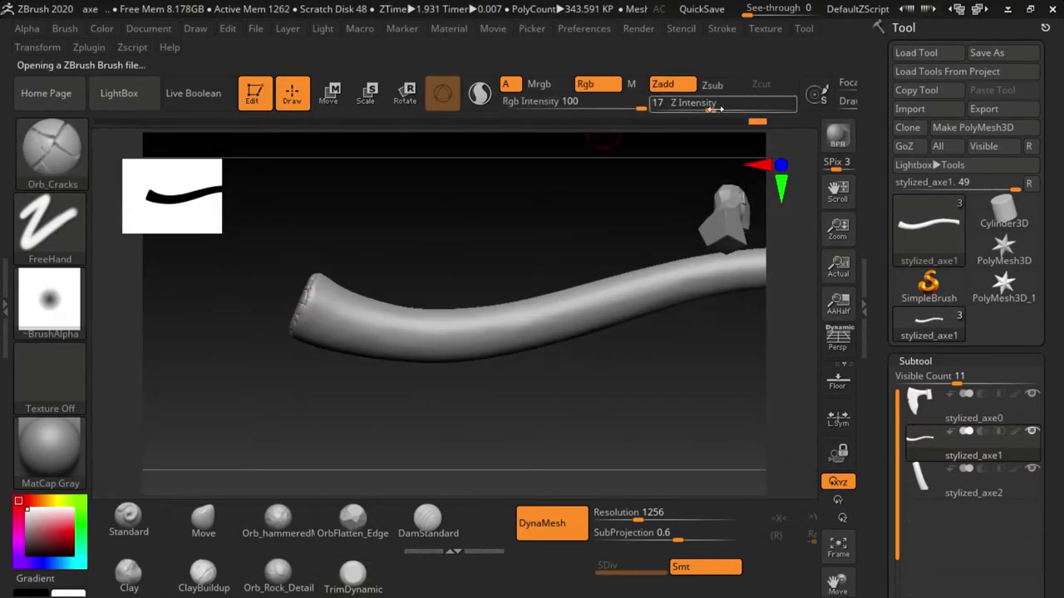
pyautogui.moveTo(710, 109); pyautogui.dragTo(727, 109)
pyautogui.moveTo(416, 393); pyautogui.dragTo(457, 398, button='right')
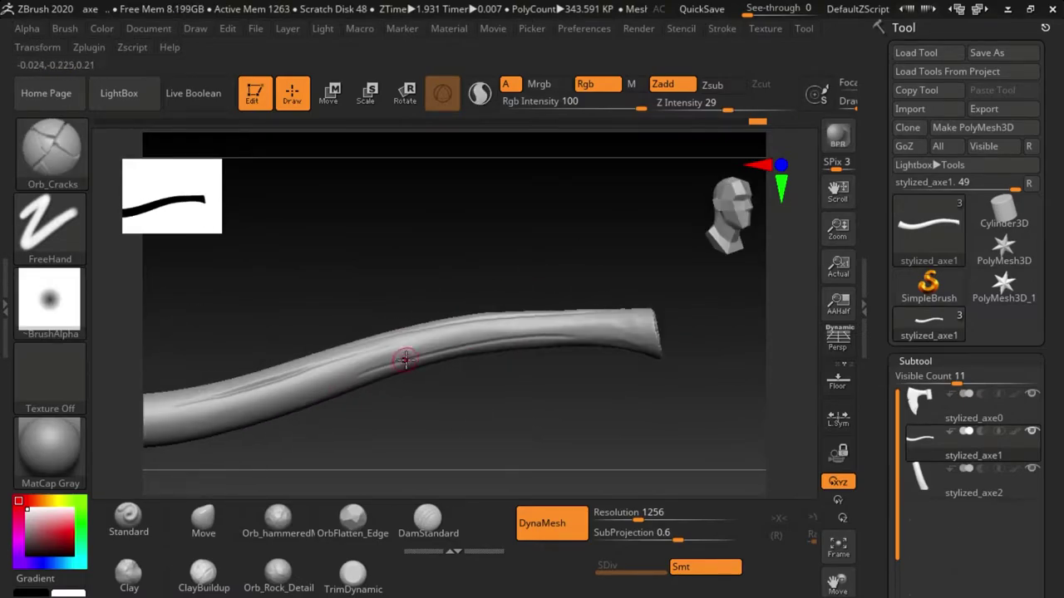
pyautogui.moveTo(581, 400)
pyautogui.mouseDown(button='right')
pyautogui.moveTo(505, 256)
pyautogui.moveTo(457, 230)
pyautogui.moveTo(317, 275)
pyautogui.moveTo(361, 387)
pyautogui.mouseUp(button='right')
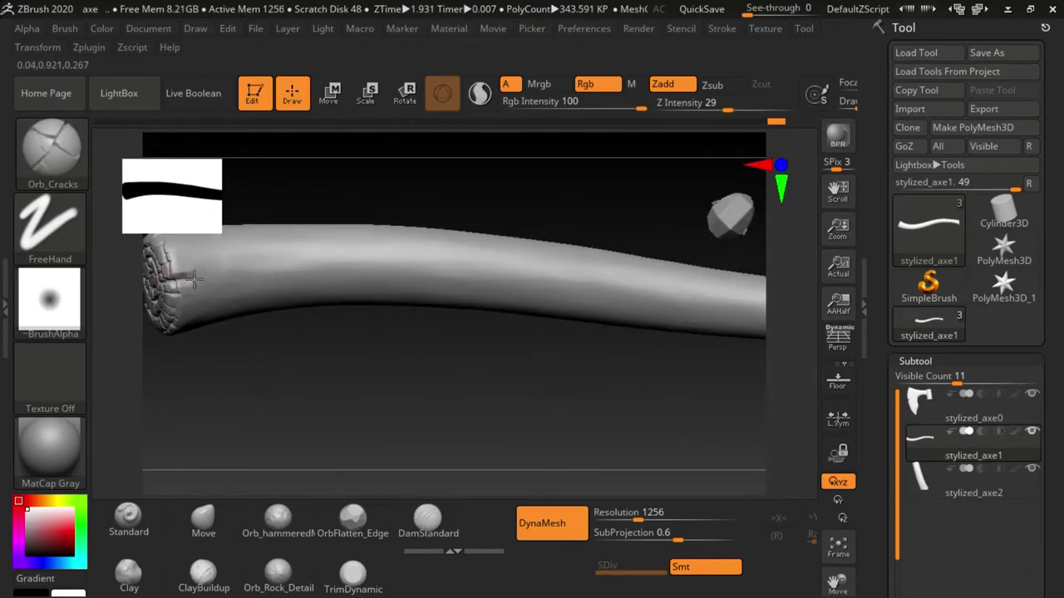
pyautogui.moveTo(498, 281)
pyautogui.mouseDown(button='right')
pyautogui.moveTo(677, 451)
pyautogui.moveTo(293, 317)
pyautogui.mouseUp(button='right')
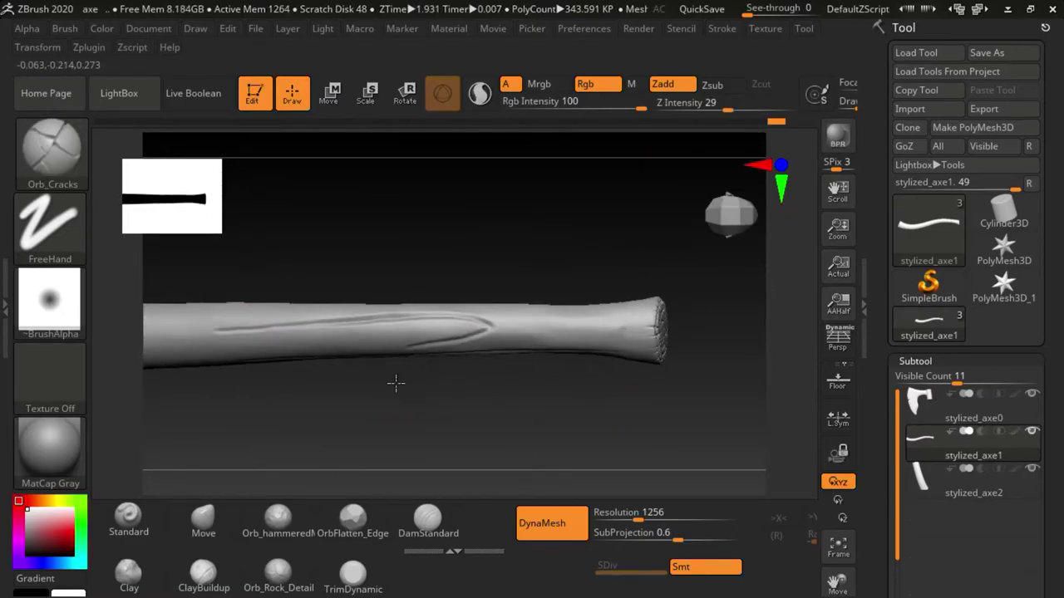
pyautogui.moveTo(483, 451); pyautogui.dragTo(483, 334, button='right')
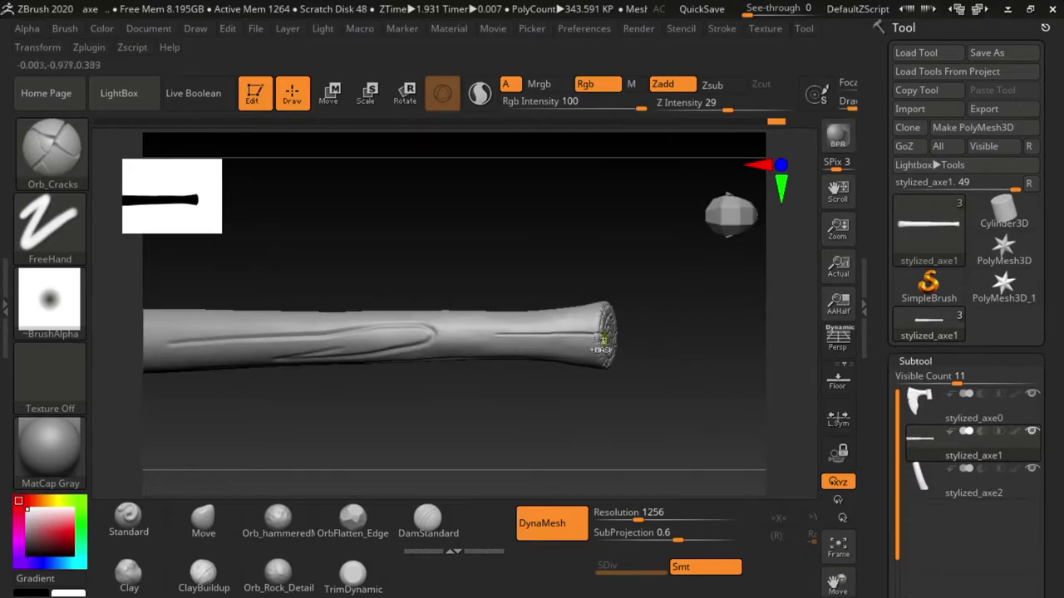
pyautogui.moveTo(654, 266)
pyautogui.mouseDown(button='right')
pyautogui.moveTo(515, 374)
pyautogui.moveTo(535, 306)
pyautogui.moveTo(471, 297)
pyautogui.mouseUp(button='right')
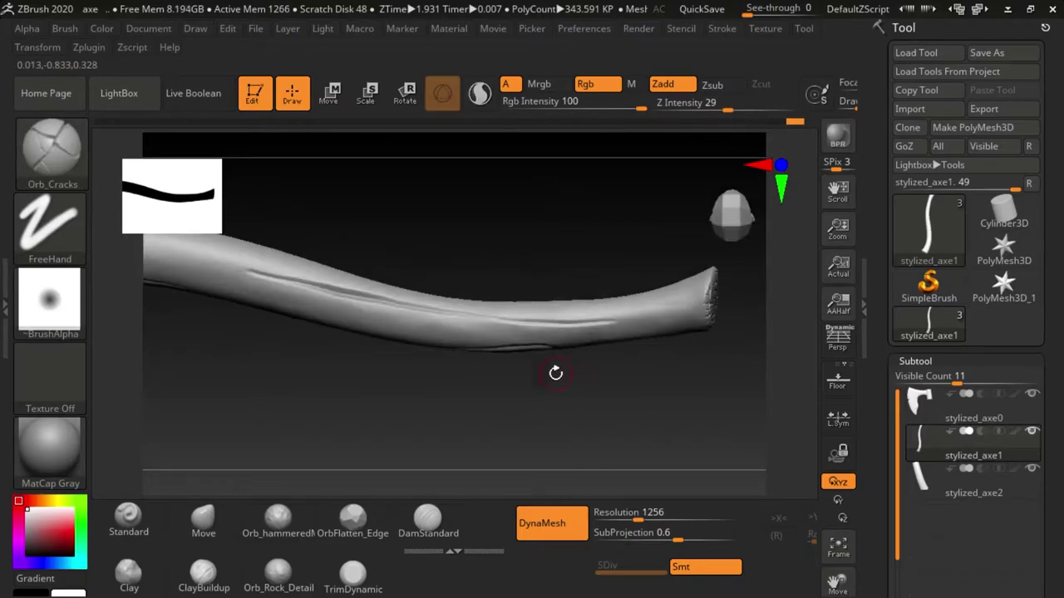
pyautogui.moveTo(716, 401)
pyautogui.mouseDown(button='right')
pyautogui.moveTo(651, 321)
pyautogui.moveTo(605, 318)
pyautogui.mouseUp(button='right')
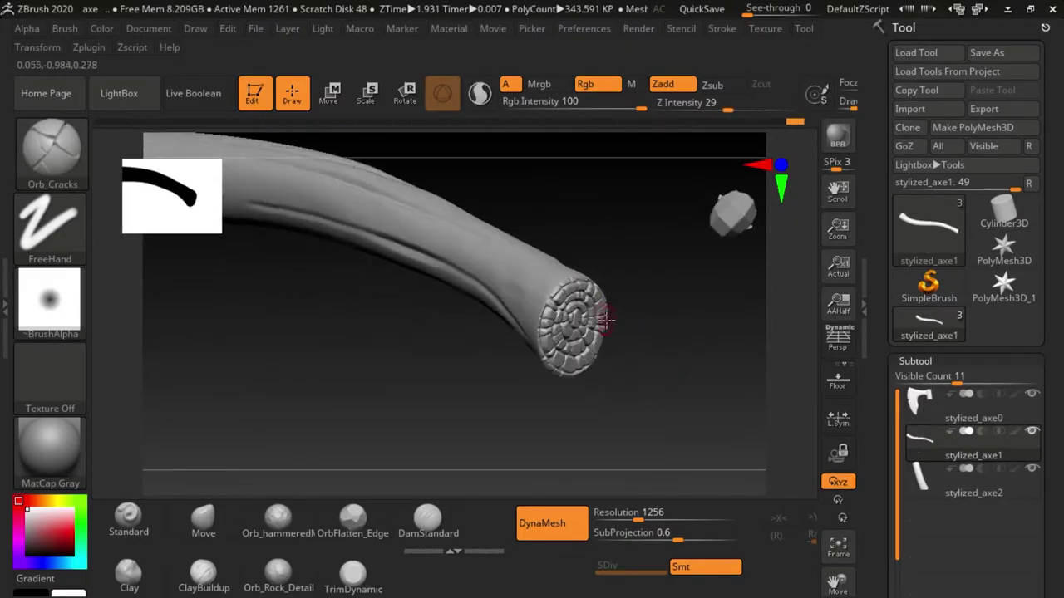
# Step: Mask part of the handle end and refine the grain grooves with a pinching brush
pyautogui.moveTo(479, 267)
pyautogui.mouseDown(button='right')
pyautogui.moveTo(522, 304)
pyautogui.moveTo(595, 321)
pyautogui.mouseUp(button='right')
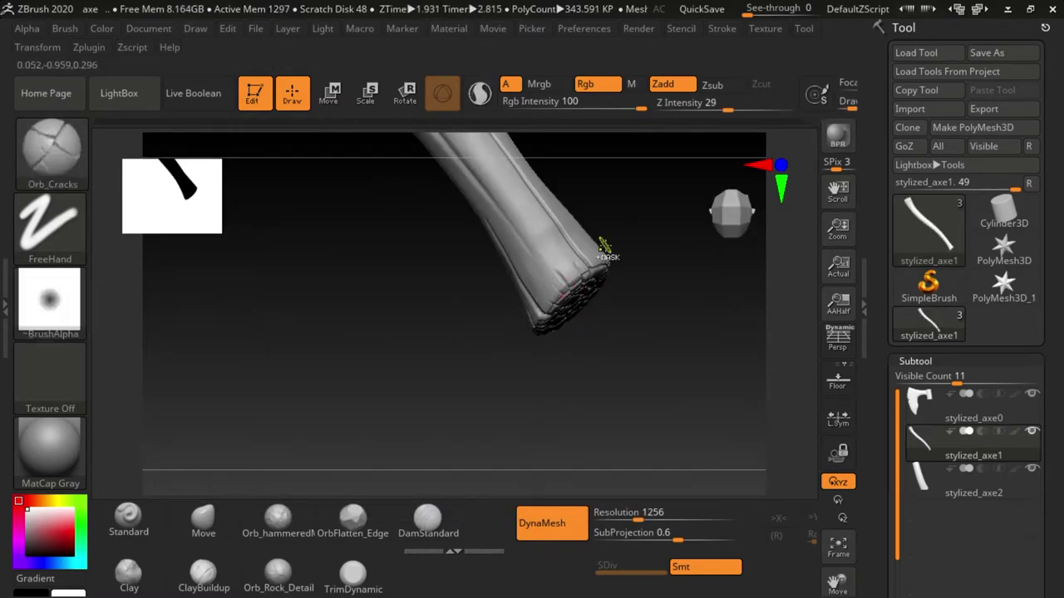
pyautogui.moveTo(605, 246)
pyautogui.mouseDown(button='right')
pyautogui.moveTo(724, 369)
pyautogui.moveTo(534, 257)
pyautogui.moveTo(713, 334)
pyautogui.moveTo(361, 316)
pyautogui.moveTo(551, 373)
pyautogui.moveTo(276, 299)
pyautogui.moveTo(177, 254)
pyautogui.moveTo(425, 245)
pyautogui.moveTo(450, 324)
pyautogui.moveTo(308, 373)
pyautogui.moveTo(468, 345)
pyautogui.moveTo(510, 303)
pyautogui.mouseUp(button='right')
pyautogui.rightClick(450, 324)
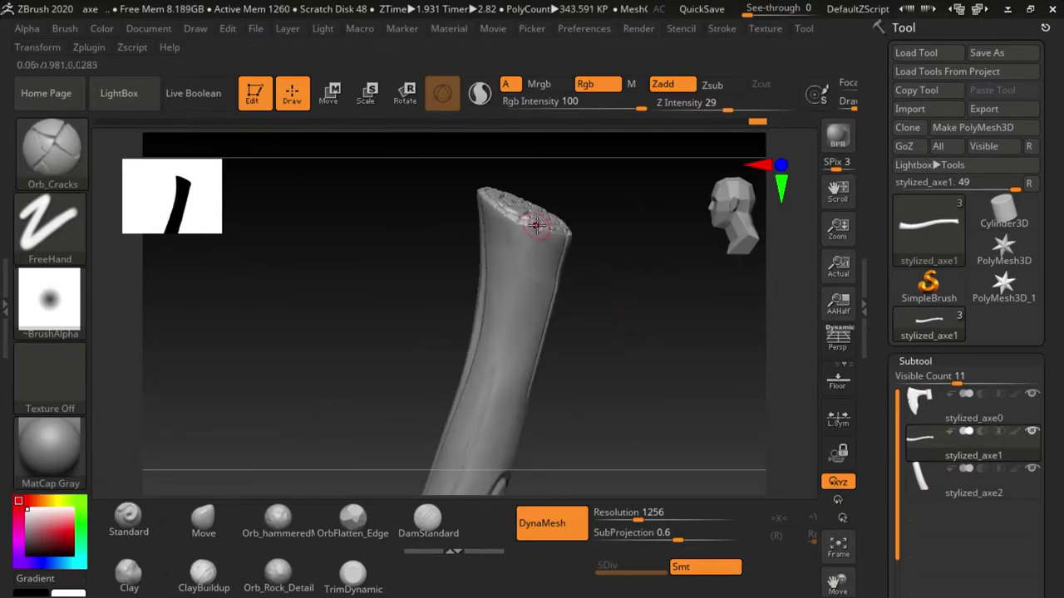
pyautogui.moveTo(615, 248)
pyautogui.mouseDown(button='right')
pyautogui.moveTo(636, 249)
pyautogui.moveTo(575, 344)
pyautogui.mouseUp(button='right')
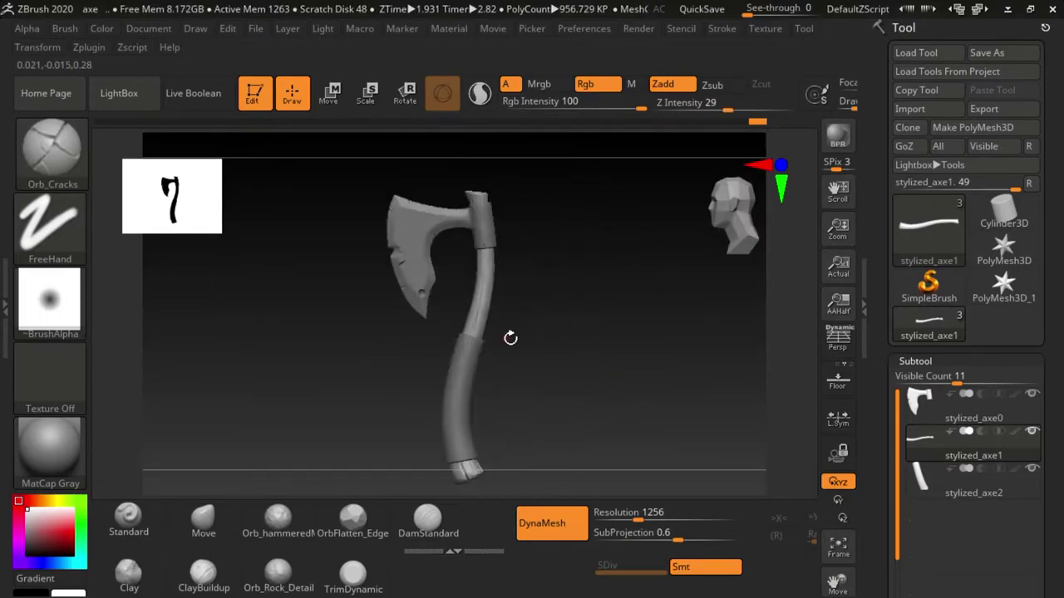
pyautogui.moveTo(451, 210)
pyautogui.mouseDown(button='right')
pyautogui.moveTo(463, 289)
pyautogui.moveTo(551, 334)
pyautogui.moveTo(462, 400)
pyautogui.moveTo(629, 373)
pyautogui.moveTo(464, 423)
pyautogui.moveTo(618, 357)
pyautogui.mouseUp(button='right')
pyautogui.press('space')
pyautogui.moveTo(562, 403)
pyautogui.mouseDown(button='right')
pyautogui.moveTo(468, 333)
pyautogui.moveTo(551, 325)
pyautogui.moveTo(592, 350)
pyautogui.mouseUp(button='right')
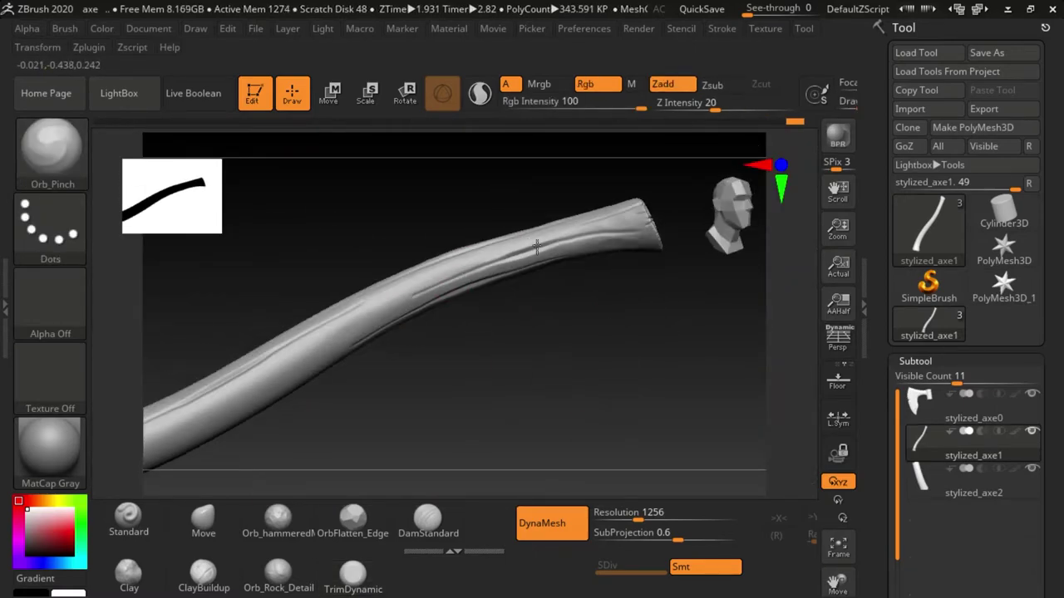
pyautogui.moveTo(536, 246)
pyautogui.mouseDown(button='right')
pyautogui.moveTo(612, 304)
pyautogui.moveTo(361, 332)
pyautogui.mouseUp(button='right')
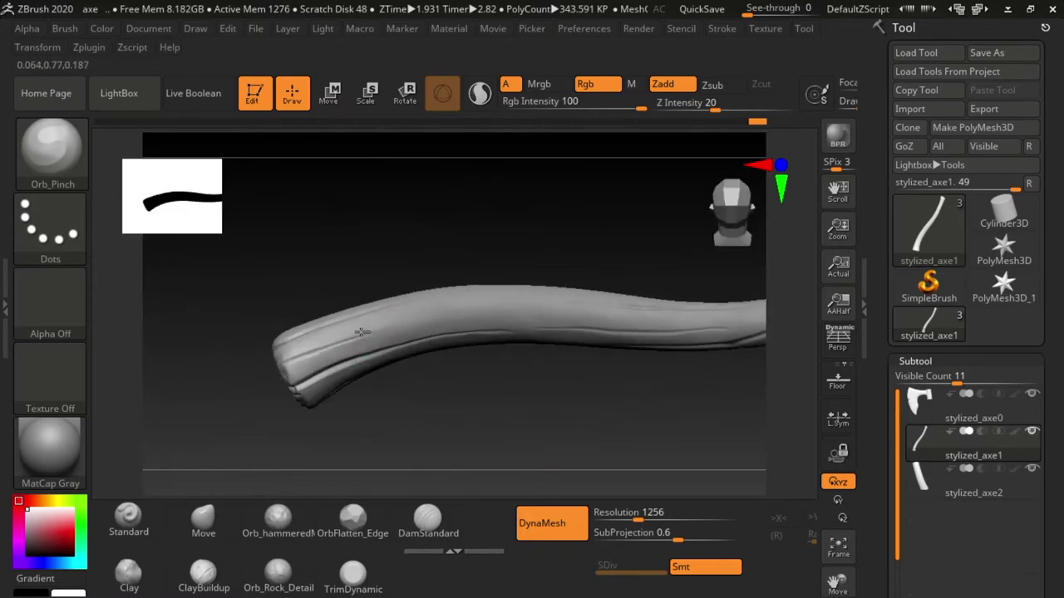
pyautogui.moveTo(390, 405)
pyautogui.mouseDown(button='right')
pyautogui.moveTo(408, 200)
pyautogui.moveTo(349, 249)
pyautogui.mouseUp(button='right')
# Step: Carve more grain lines with Orb_Cracks, then isolate stylized_axe2 with SliceCurve selected
pyautogui.click(119, 93)
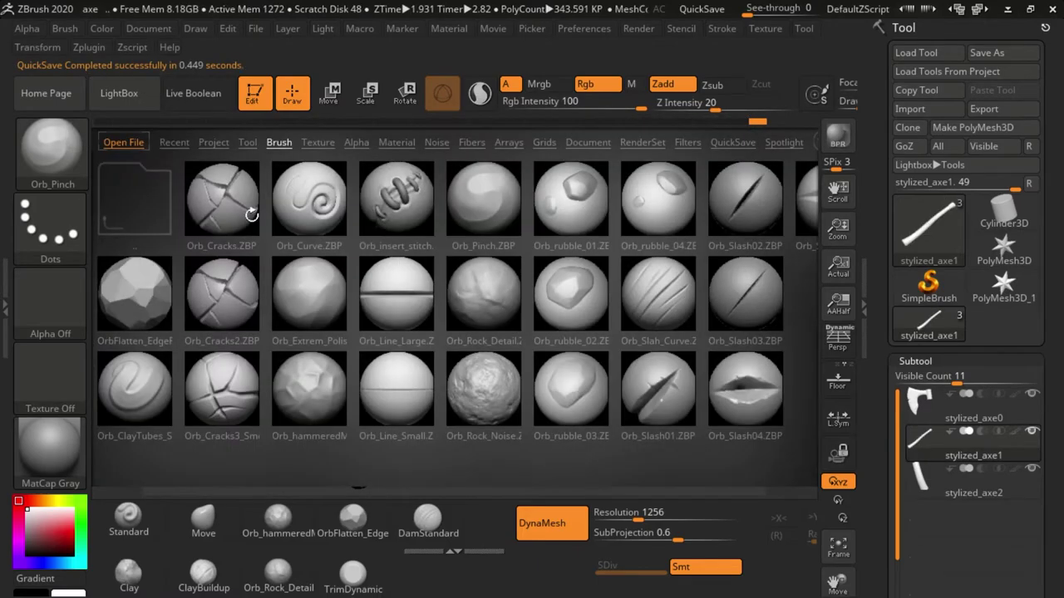
pyautogui.doubleClick(250, 208)
pyautogui.moveTo(584, 275); pyautogui.dragTo(463, 361, button='right')
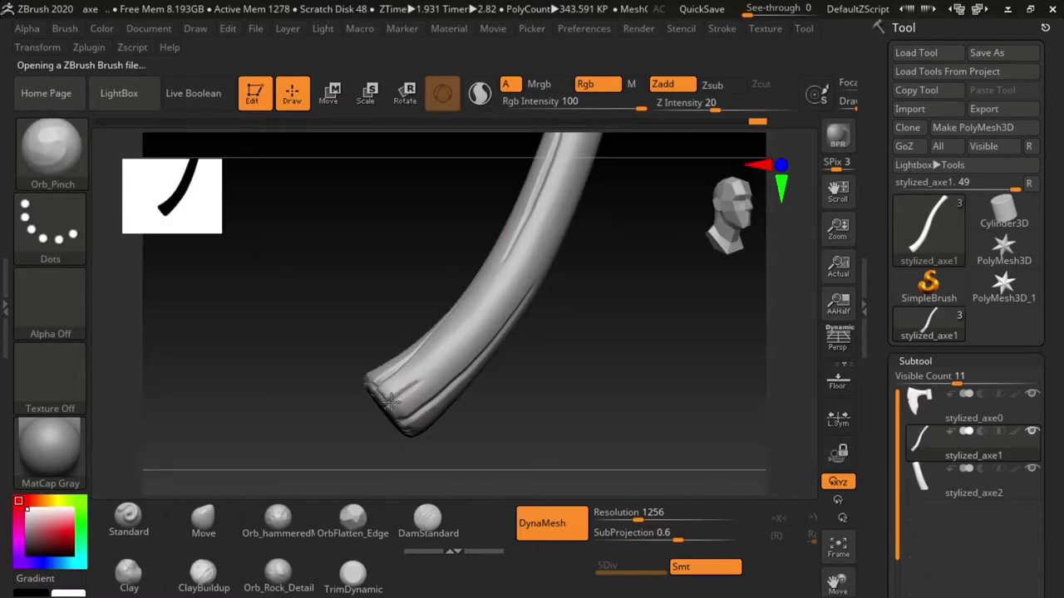
pyautogui.moveTo(386, 345); pyautogui.dragTo(590, 349, button='right')
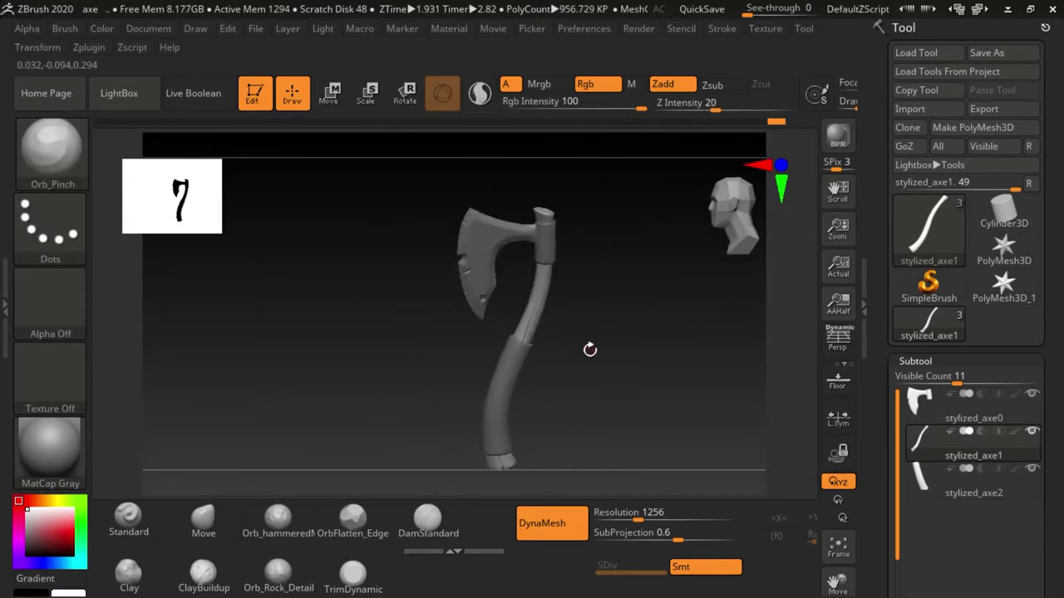
pyautogui.keyDown('alt'); pyautogui.click(561, 294); pyautogui.keyUp('alt')
pyautogui.keyDown('ctrl'); pyautogui.keyDown('shift'); pyautogui.click(50, 150); pyautogui.keyUp('shift'); pyautogui.keyUp('ctrl')
# Step: Slice the grip diagonally with SliceCurve, apply Auto Groups, then Groups Split into pieces
pyautogui.keyDown('ctrl'); pyautogui.keyDown('shift'); pyautogui.click(570, 226); pyautogui.keyUp('shift'); pyautogui.keyUp('ctrl')
pyautogui.keyDown('ctrl'); pyautogui.keyDown('shift'); pyautogui.moveTo(425, 202); pyautogui.dragTo(542, 243); pyautogui.keyUp('shift'); pyautogui.keyUp('ctrl')
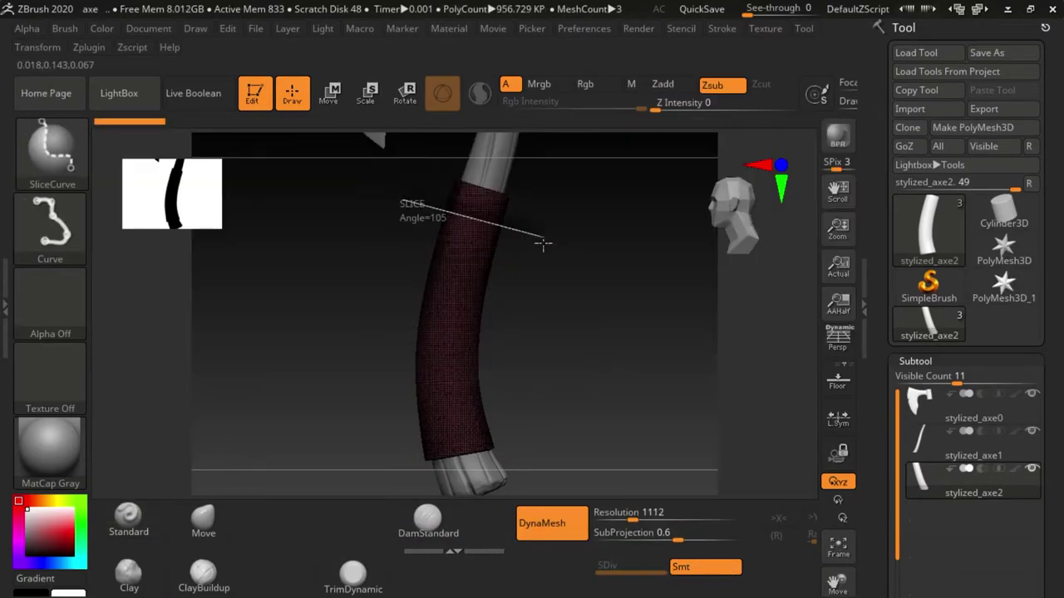
pyautogui.moveTo(503, 417); pyautogui.dragTo(503, 417)
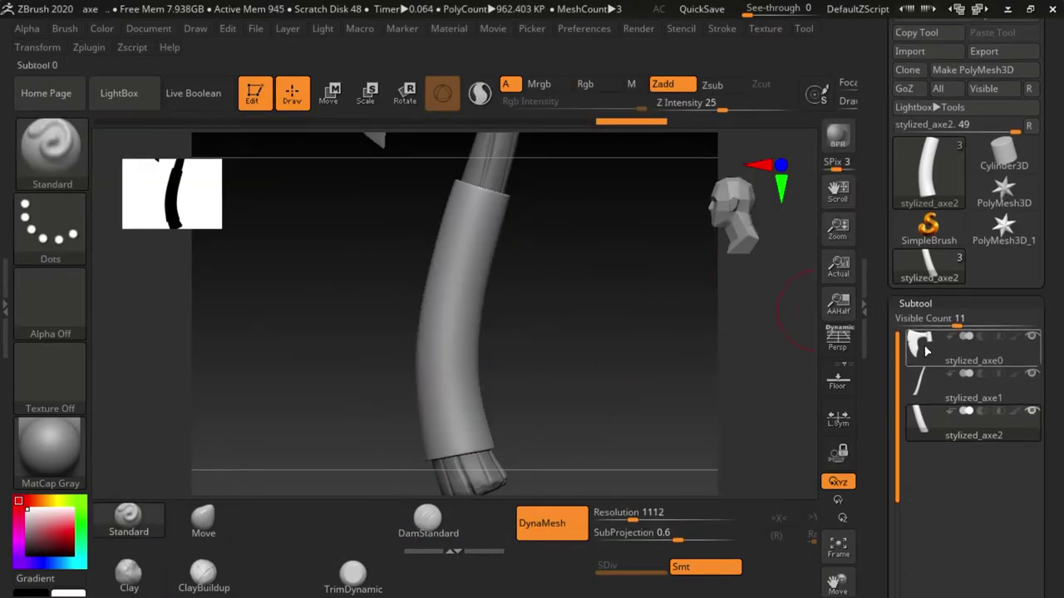
pyautogui.scroll(-5, 964, 333)
pyautogui.click(912, 463)
pyautogui.scroll(-10, 964, 333)
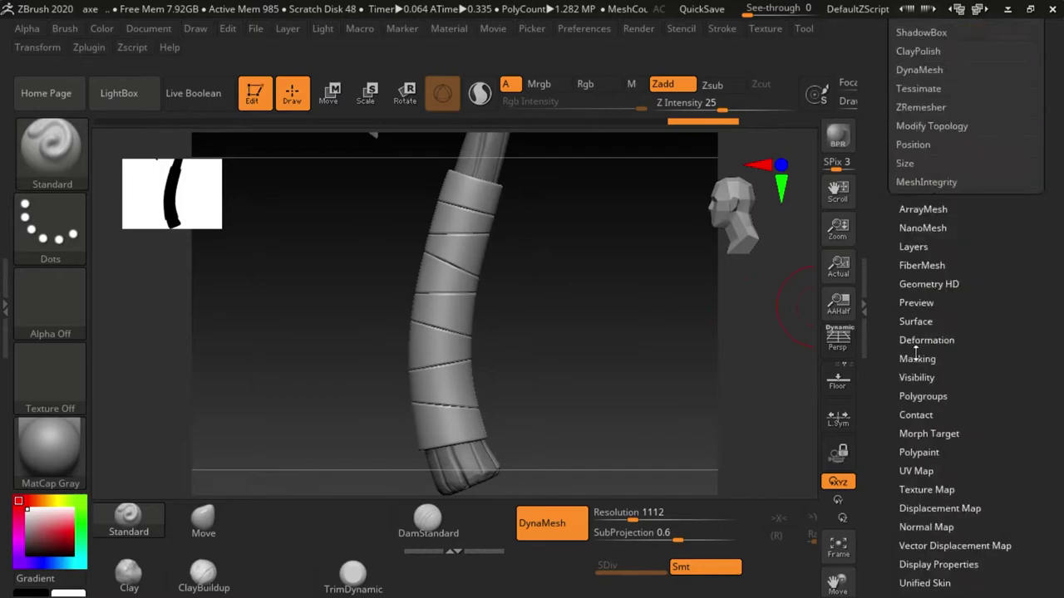
pyautogui.click(922, 504)
pyautogui.click(915, 183)
pyautogui.scroll(15, 935, 320)
pyautogui.scroll(-10, 936, 319)
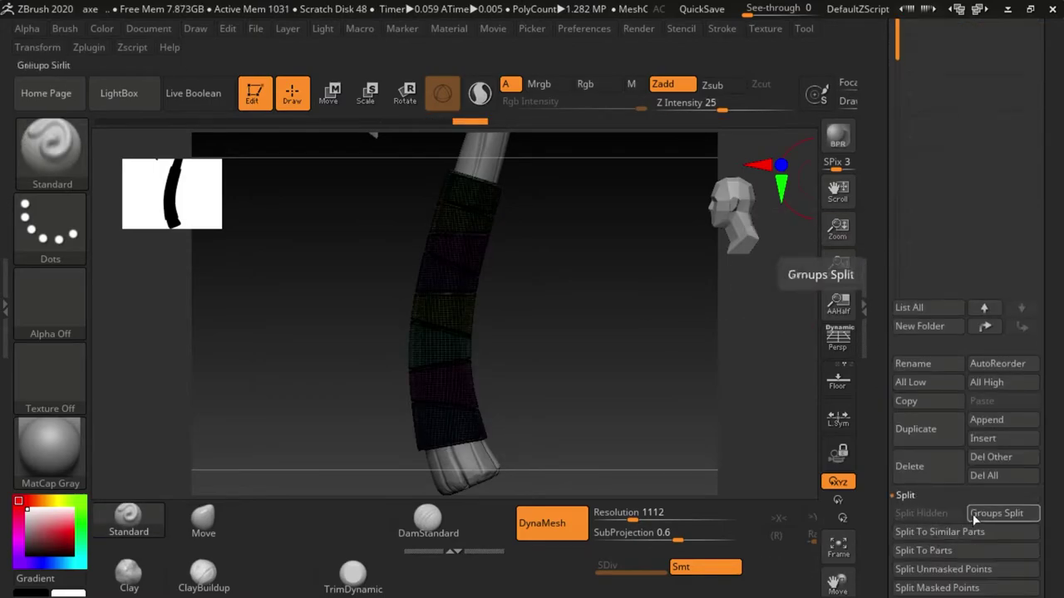
pyautogui.click(1004, 511)
# Step: Select the band piece stylized_axe9 and split it into separate parts
pyautogui.scroll(10, 981, 333)
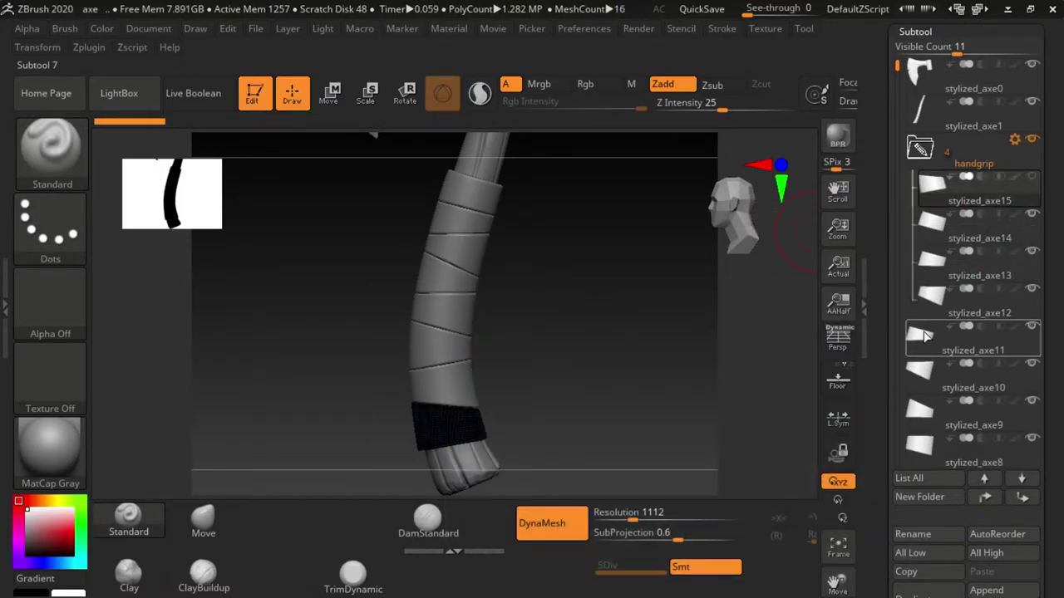
pyautogui.scroll(-3, 930, 366)
pyautogui.click(943, 305)
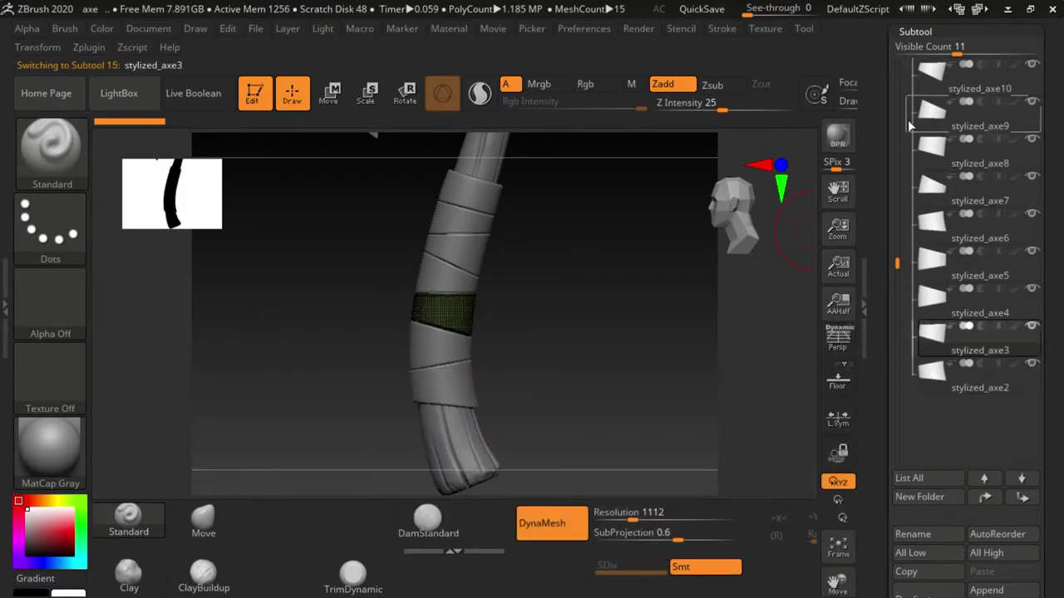
pyautogui.scroll(3, 943, 274)
pyautogui.click(943, 245)
pyautogui.click(939, 301)
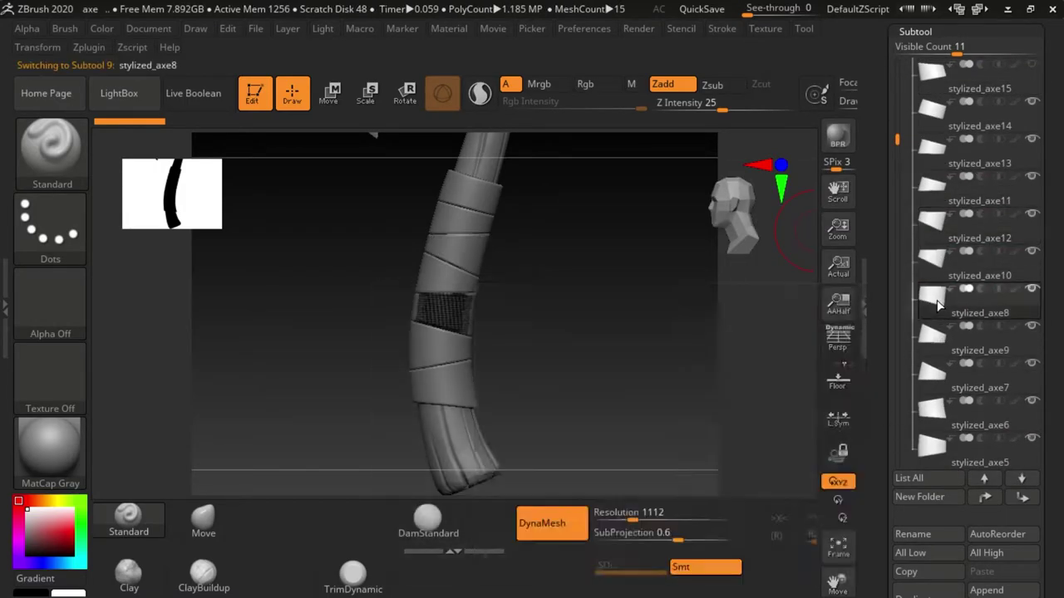
pyautogui.scroll(-5, 964, 374)
pyautogui.click(905, 397)
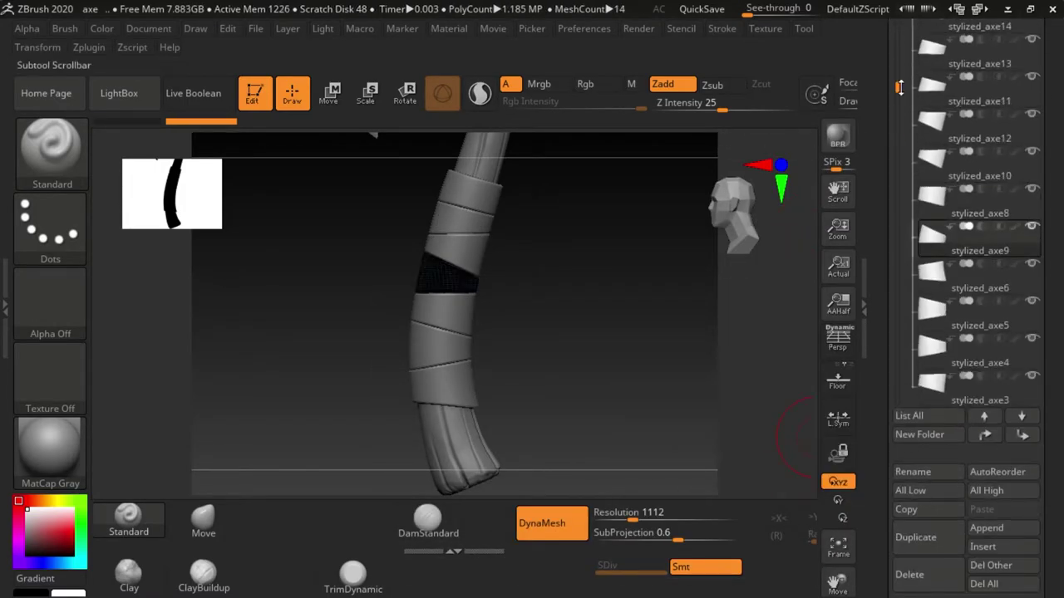
pyautogui.click(964, 453)
pyautogui.click(734, 497)
# Step: Reorder and merge leftover grip pieces, tidying them into the handgrip folder
pyautogui.click(931, 283)
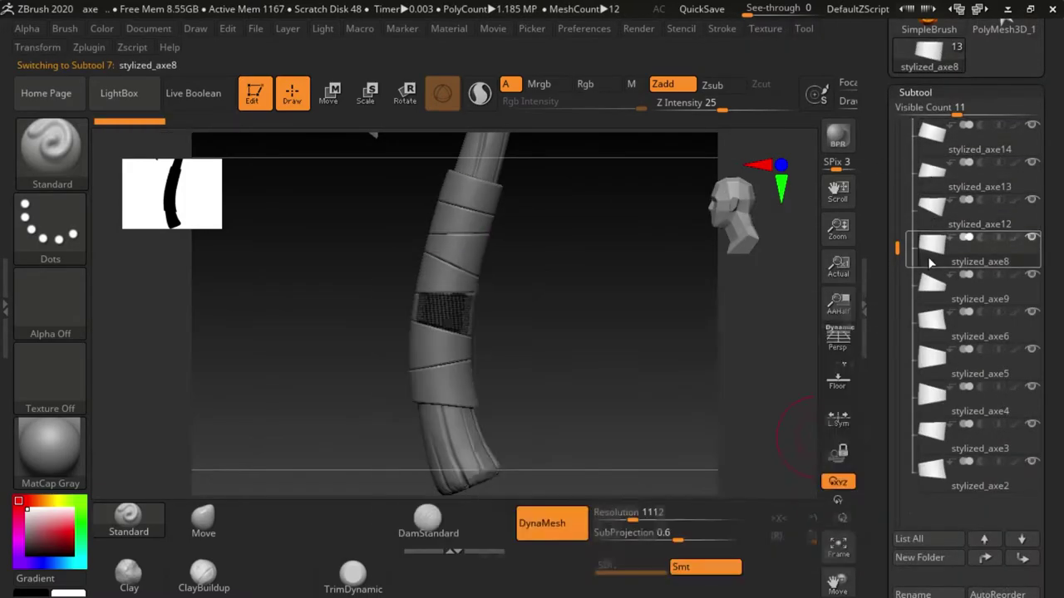
pyautogui.click(931, 357)
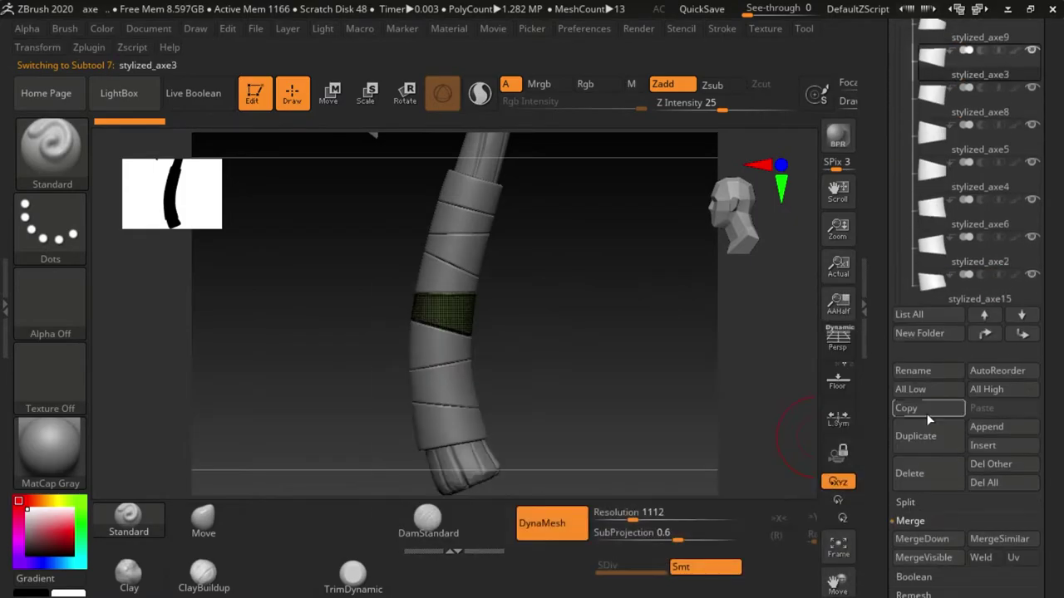
pyautogui.click(927, 202)
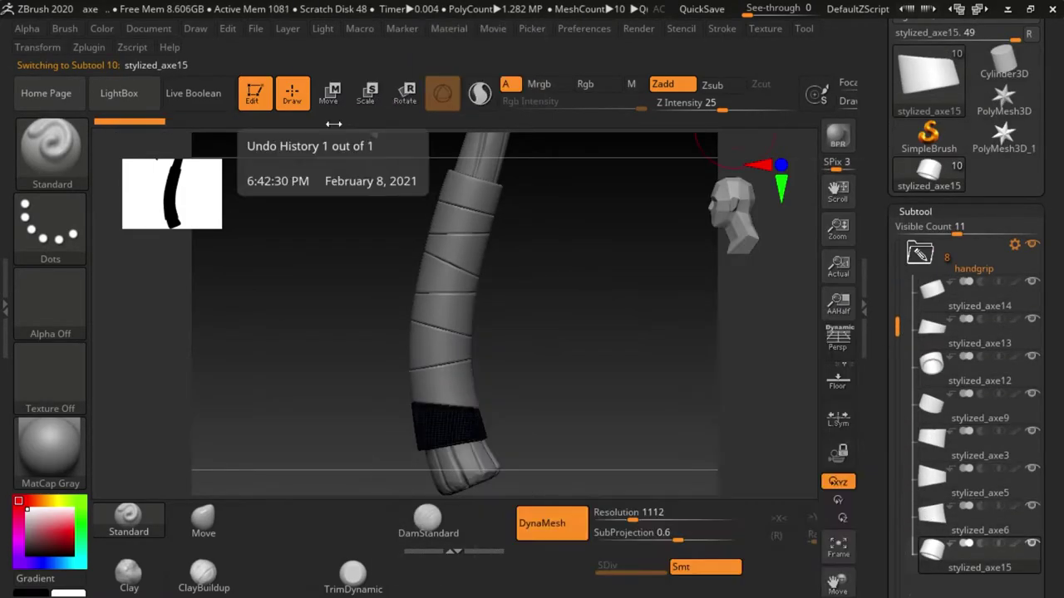
pyautogui.click(964, 271)
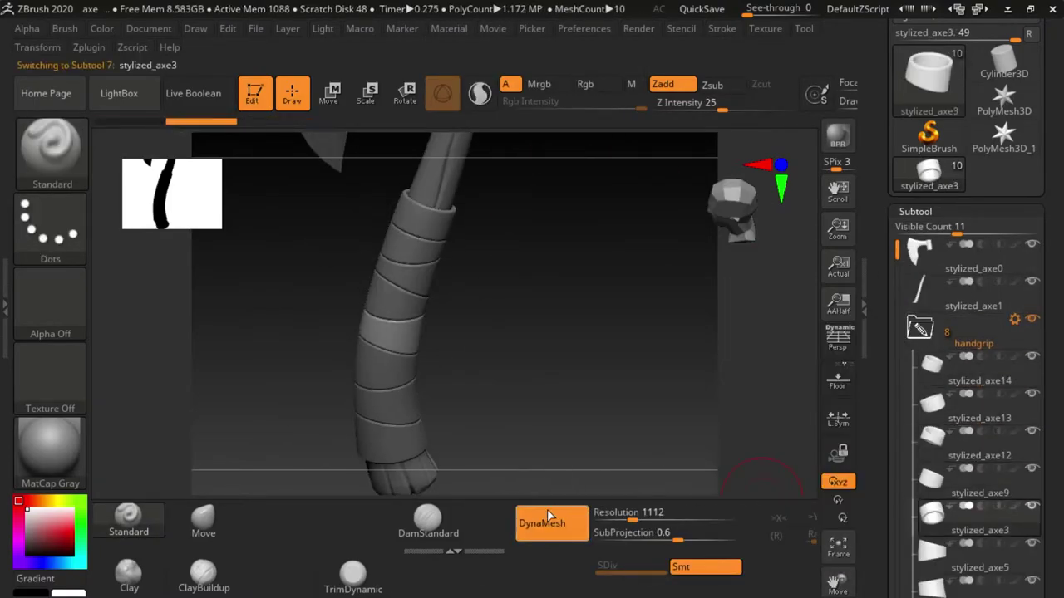
# Step: Inspect the grip bands stylized_axe12, 9, 3, 5, 6 and 15 one by one up close
pyautogui.moveTo(636, 415)
pyautogui.keyDown('alt'); pyautogui.mouseDown()
pyautogui.moveTo(624, 291)
pyautogui.moveTo(586, 225)
pyautogui.mouseUp(); pyautogui.keyUp('alt')
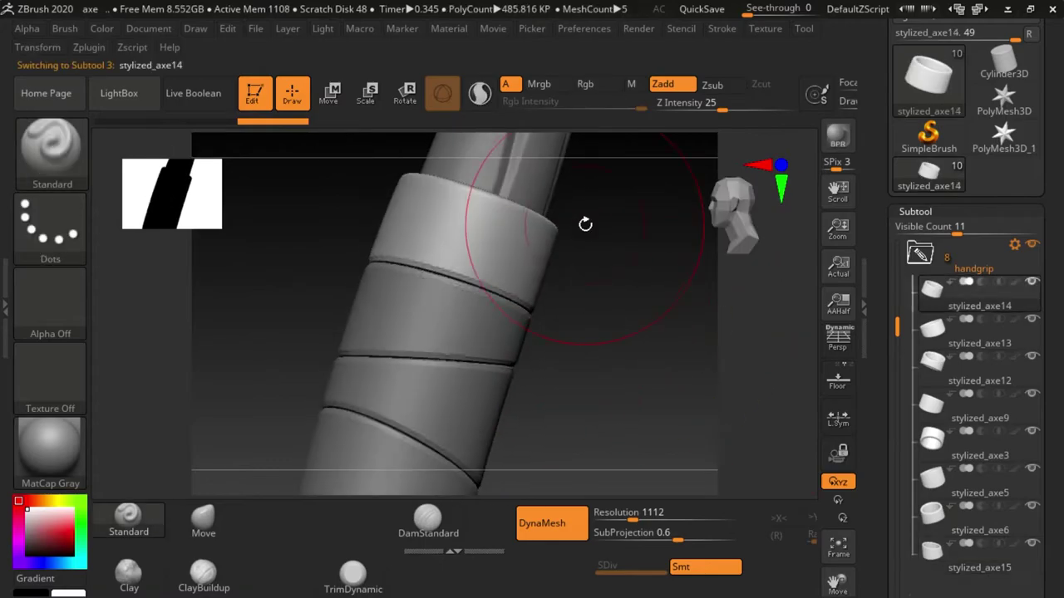
pyautogui.press('space')
pyautogui.moveTo(465, 233)
pyautogui.keyDown('alt'); pyautogui.mouseDown()
pyautogui.moveTo(339, 240)
pyautogui.moveTo(525, 365)
pyautogui.mouseUp(); pyautogui.keyUp('alt')
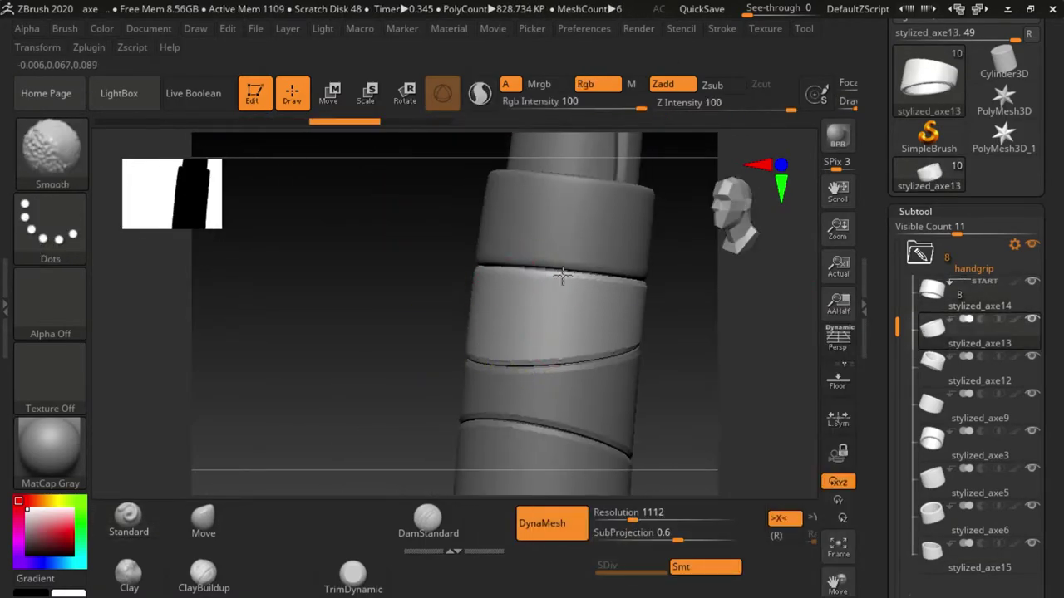
pyautogui.moveTo(563, 276)
pyautogui.mouseDown()
pyautogui.moveTo(504, 339)
pyautogui.moveTo(553, 344)
pyautogui.moveTo(487, 368)
pyautogui.moveTo(646, 309)
pyautogui.moveTo(484, 345)
pyautogui.moveTo(451, 308)
pyautogui.moveTo(468, 351)
pyautogui.moveTo(341, 318)
pyautogui.moveTo(440, 357)
pyautogui.moveTo(308, 313)
pyautogui.moveTo(482, 330)
pyautogui.moveTo(359, 321)
pyautogui.moveTo(416, 309)
pyautogui.moveTo(551, 352)
pyautogui.moveTo(618, 297)
pyautogui.mouseUp()
pyautogui.keyDown('alt'); pyautogui.click(505, 339); pyautogui.keyUp('alt')
pyautogui.keyDown('alt'); pyautogui.click(484, 345); pyautogui.keyUp('alt')
pyautogui.keyDown('alt'); pyautogui.click(341, 318); pyautogui.keyUp('alt')
pyautogui.keyDown('alt'); pyautogui.click(359, 322); pyautogui.keyUp('alt')
pyautogui.keyDown('alt'); pyautogui.click(614, 335); pyautogui.keyUp('alt')
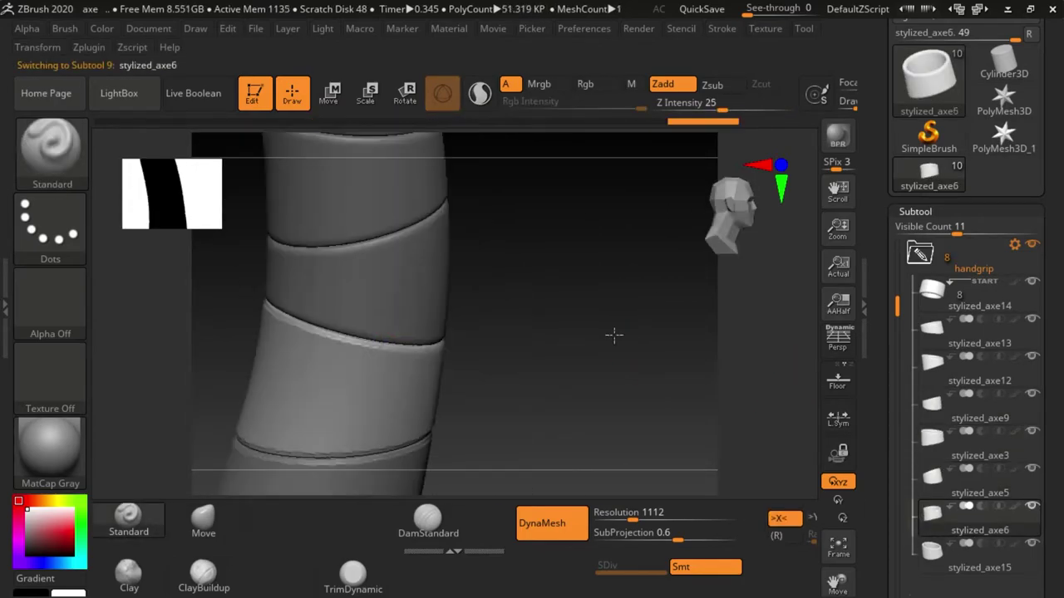
pyautogui.moveTo(614, 335)
pyautogui.mouseDown()
pyautogui.moveTo(613, 382)
pyautogui.moveTo(534, 297)
pyautogui.moveTo(577, 288)
pyautogui.moveTo(430, 304)
pyautogui.moveTo(618, 349)
pyautogui.mouseUp()
pyautogui.keyDown('alt'); pyautogui.click(304, 278); pyautogui.keyUp('alt')
pyautogui.moveTo(305, 278)
pyautogui.mouseDown()
pyautogui.moveTo(487, 316)
pyautogui.moveTo(345, 297)
pyautogui.moveTo(504, 274)
pyautogui.mouseUp()
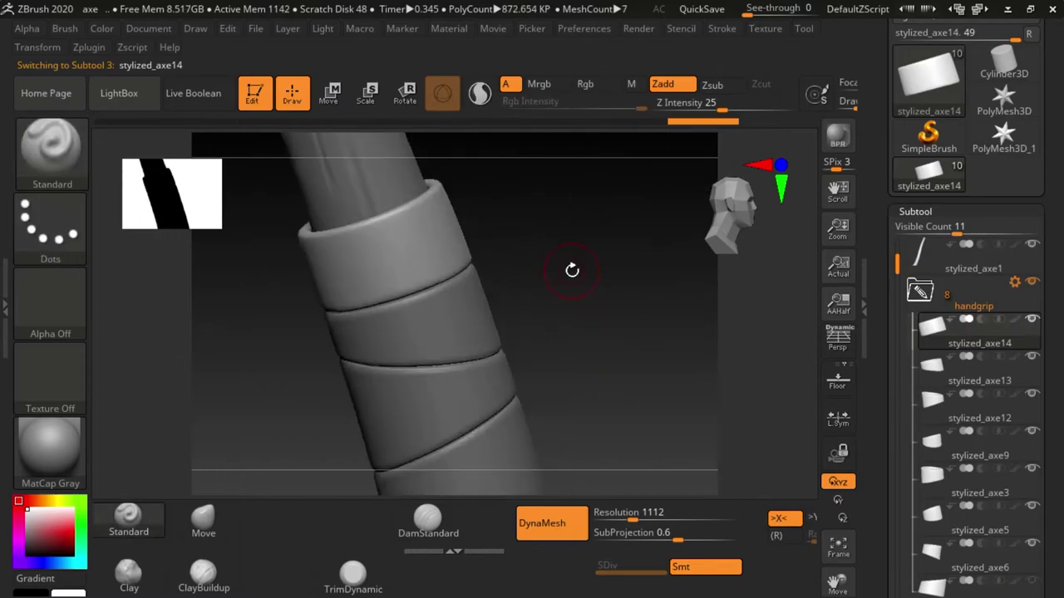
pyautogui.moveTo(594, 287); pyautogui.dragTo(576, 323)
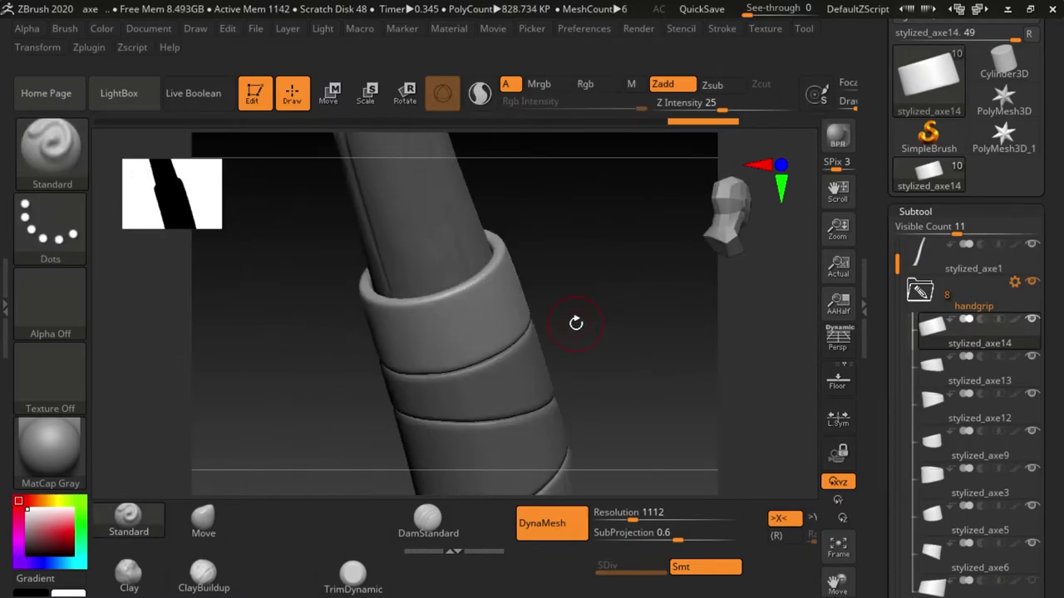
# Step: Load the sPolish brush at Z Intensity 11 and adjust its size
pyautogui.press('b')
pyautogui.press('s')
pyautogui.press('p')
pyautogui.moveTo(405, 226); pyautogui.dragTo(636, 301)
# Step: Polish the top grip band with sPolish, then select the stylized_axe13 and stylized_axe12 bands
pyautogui.press('space')
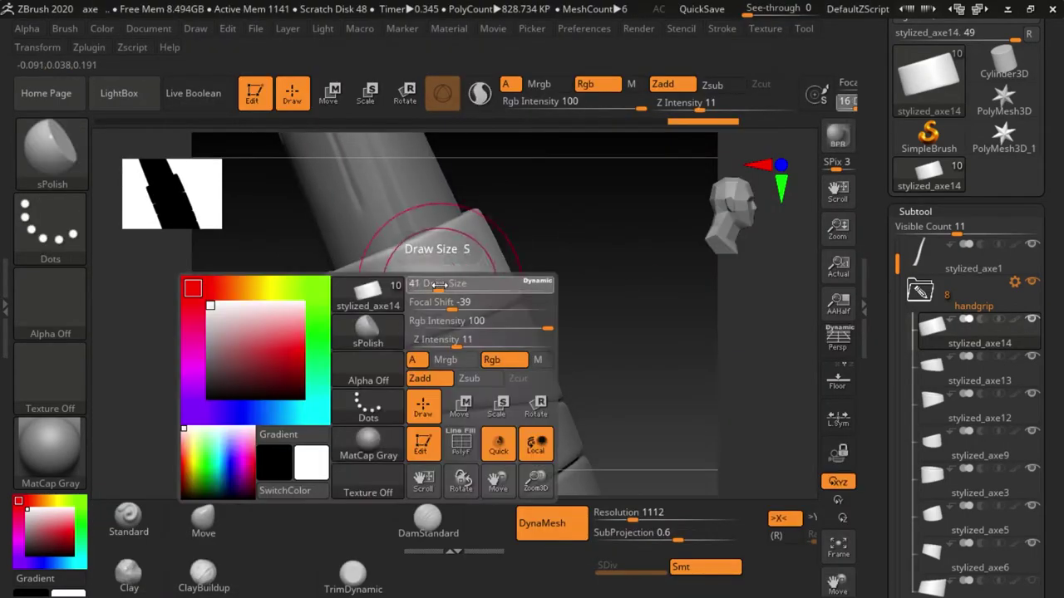
pyautogui.moveTo(482, 272); pyautogui.dragTo(466, 278)
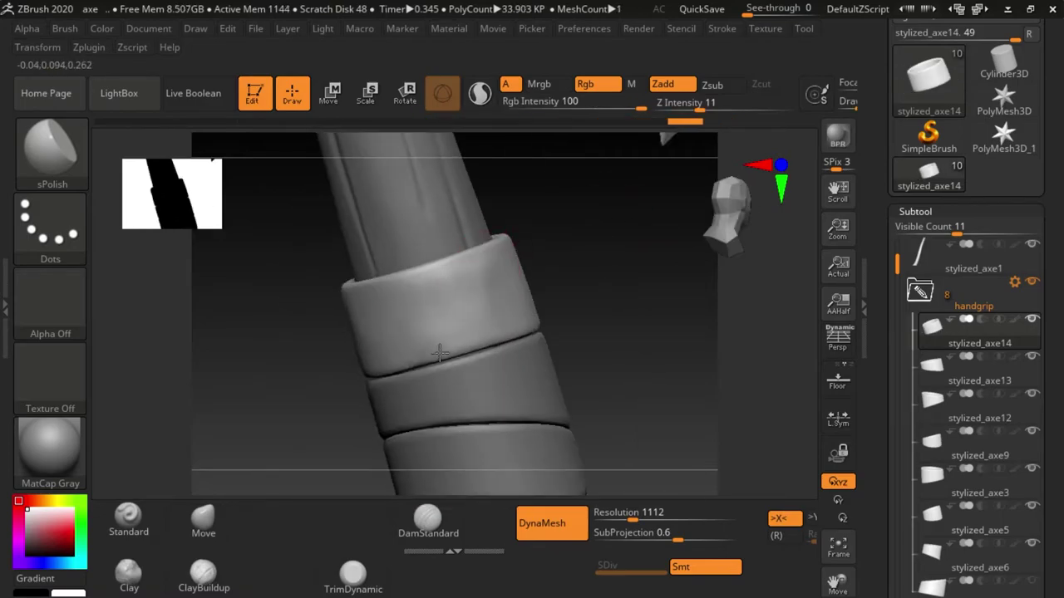
pyautogui.moveTo(408, 323); pyautogui.dragTo(671, 346, button='right')
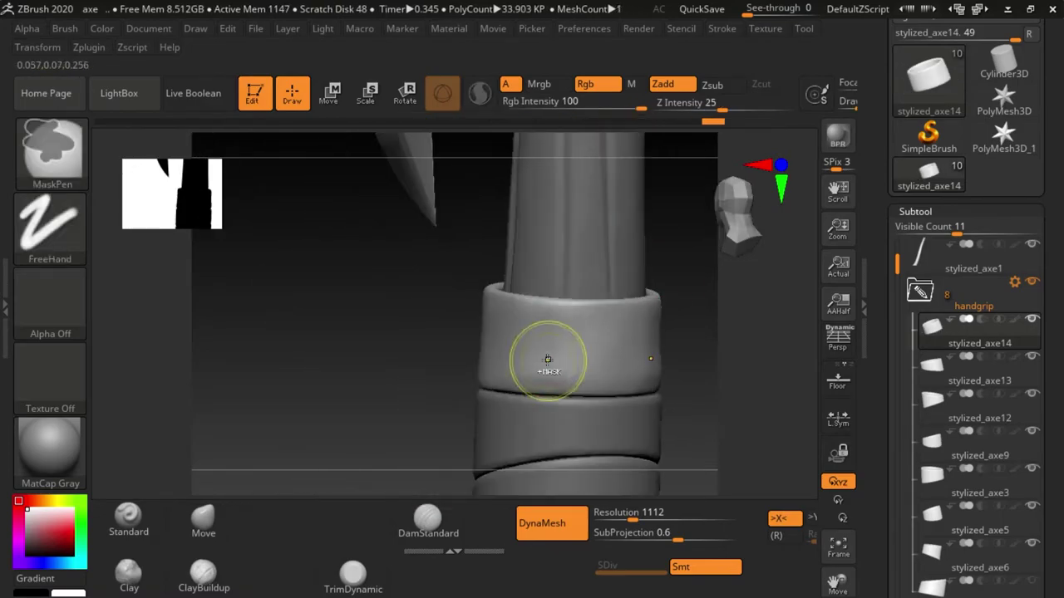
pyautogui.keyDown('alt'); pyautogui.click(467, 374); pyautogui.keyUp('alt')
pyautogui.moveTo(468, 357); pyautogui.dragTo(331, 314, button='right')
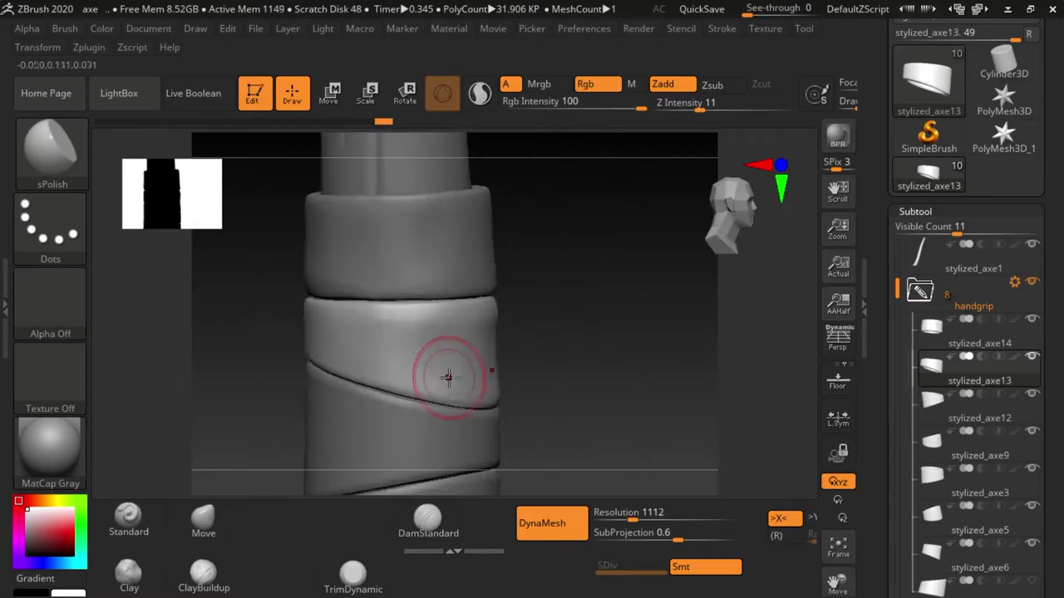
pyautogui.keyDown('alt'); pyautogui.click(330, 314); pyautogui.keyUp('alt')
# Step: Polish the stylized_axe9, stylized_axe3 and stylized_axe5 wrap bands in turn
pyautogui.moveTo(444, 327); pyautogui.dragTo(594, 358, button='right')
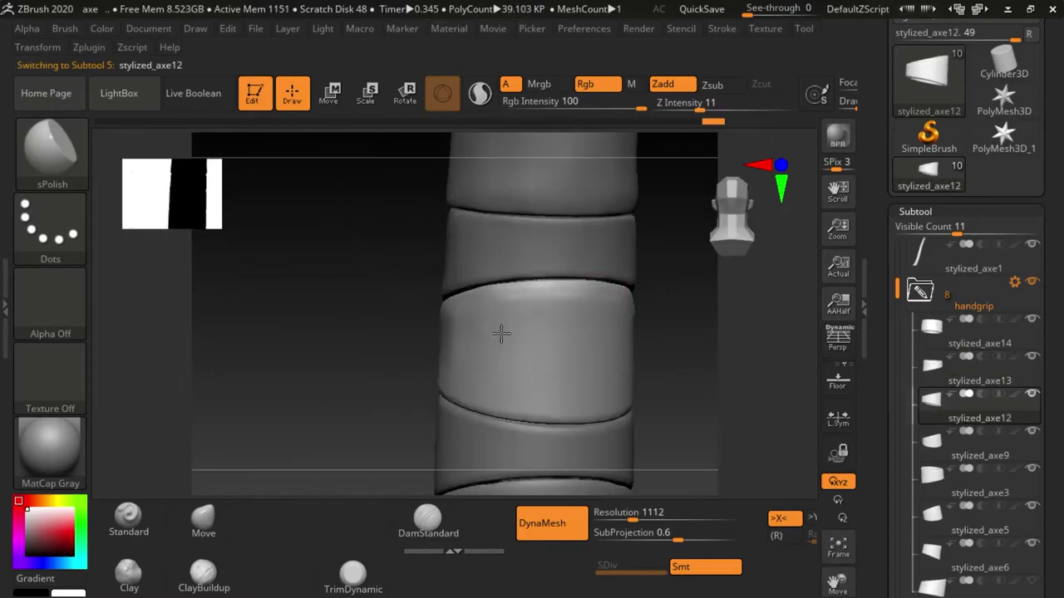
pyautogui.moveTo(505, 251); pyautogui.dragTo(684, 308, button='right')
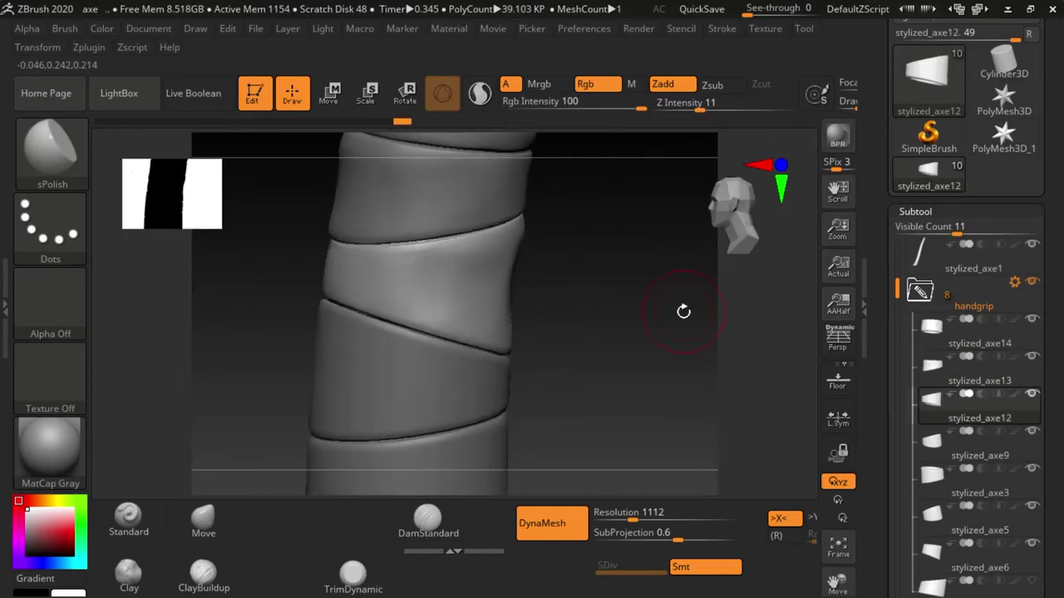
pyautogui.click(979, 449)
pyautogui.moveTo(302, 282); pyautogui.dragTo(561, 359, button='right')
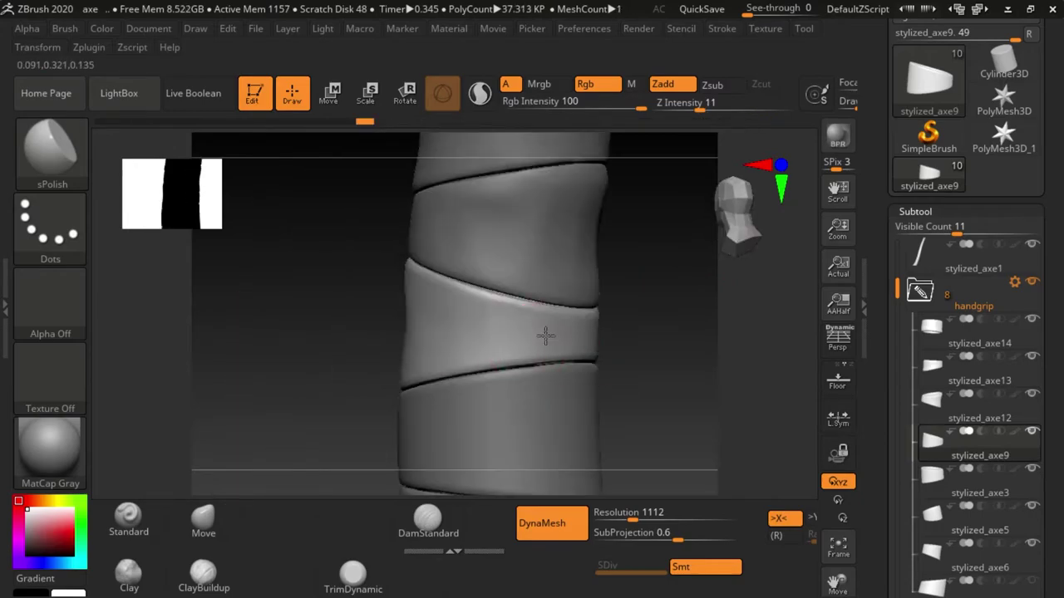
pyautogui.keyDown('alt'); pyautogui.click(462, 323); pyautogui.keyUp('alt')
pyautogui.moveTo(423, 345)
pyautogui.mouseDown(button='right')
pyautogui.moveTo(438, 268)
pyautogui.moveTo(360, 265)
pyautogui.mouseUp(button='right')
pyautogui.keyDown('alt'); pyautogui.click(657, 325); pyautogui.keyUp('alt')
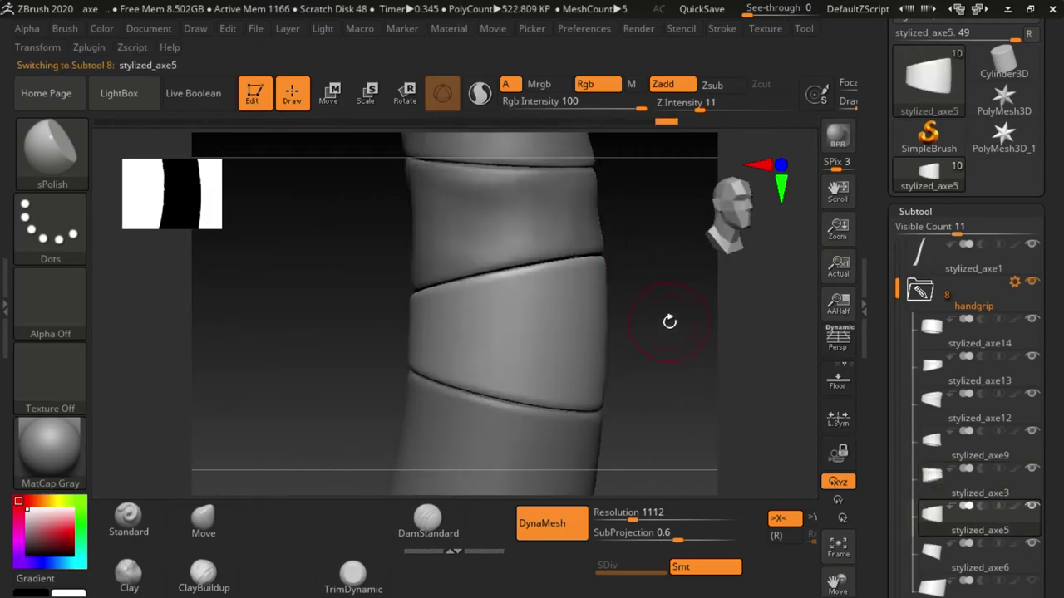
# Step: Orbit around the banded handle to review the polished grip wraps
pyautogui.moveTo(670, 316); pyautogui.dragTo(309, 306, button='right')
pyautogui.moveTo(360, 342)
pyautogui.mouseDown(button='right')
pyautogui.moveTo(368, 373)
pyautogui.moveTo(190, 384)
pyautogui.mouseUp(button='right')
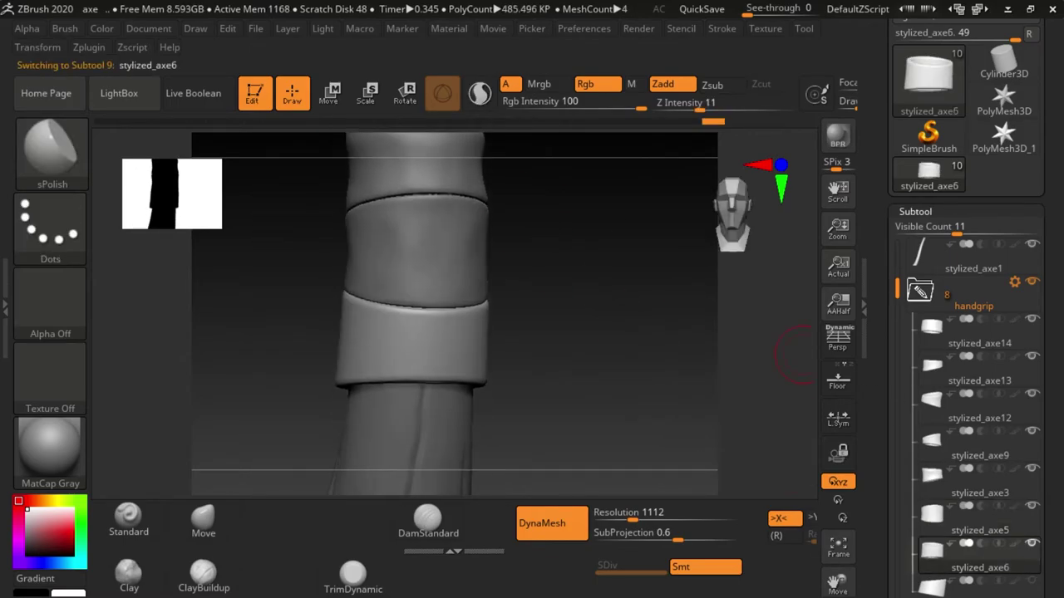
pyautogui.moveTo(398, 282); pyautogui.dragTo(551, 292, button='right')
pyautogui.moveTo(650, 323)
pyautogui.mouseDown(button='right')
pyautogui.moveTo(485, 340)
pyautogui.moveTo(586, 337)
pyautogui.moveTo(340, 314)
pyautogui.moveTo(520, 366)
pyautogui.mouseUp(button='right')
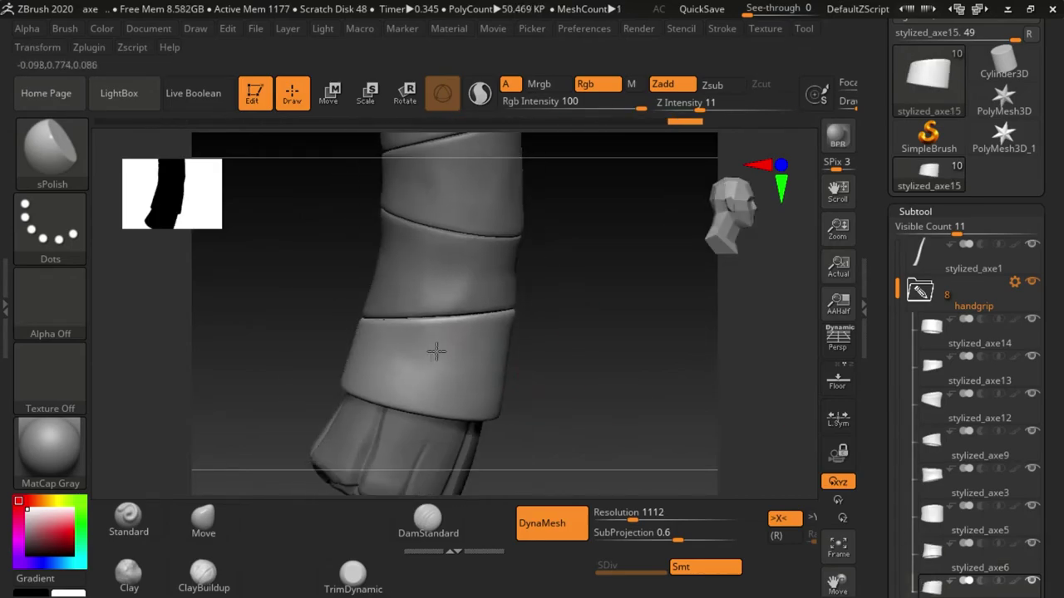
pyautogui.moveTo(380, 333)
pyautogui.mouseDown(button='right')
pyautogui.moveTo(534, 379)
pyautogui.moveTo(370, 331)
pyautogui.moveTo(574, 385)
pyautogui.moveTo(636, 423)
pyautogui.moveTo(637, 291)
pyautogui.moveTo(598, 307)
pyautogui.moveTo(518, 309)
pyautogui.moveTo(622, 313)
pyautogui.moveTo(637, 340)
pyautogui.moveTo(563, 212)
pyautogui.moveTo(400, 349)
pyautogui.mouseUp(button='right')
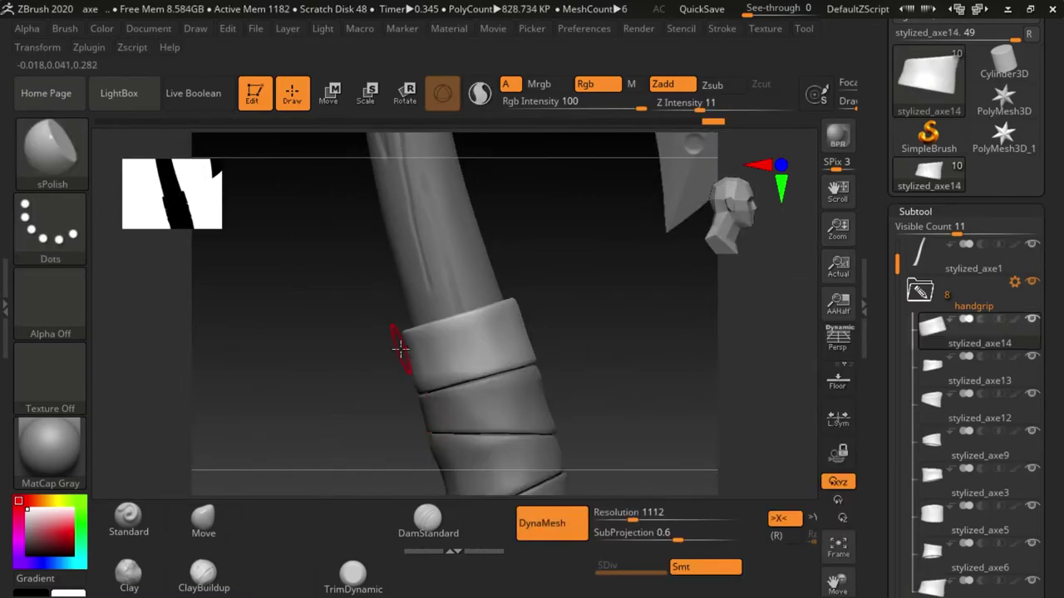
pyautogui.moveTo(372, 212); pyautogui.dragTo(613, 434, button='right')
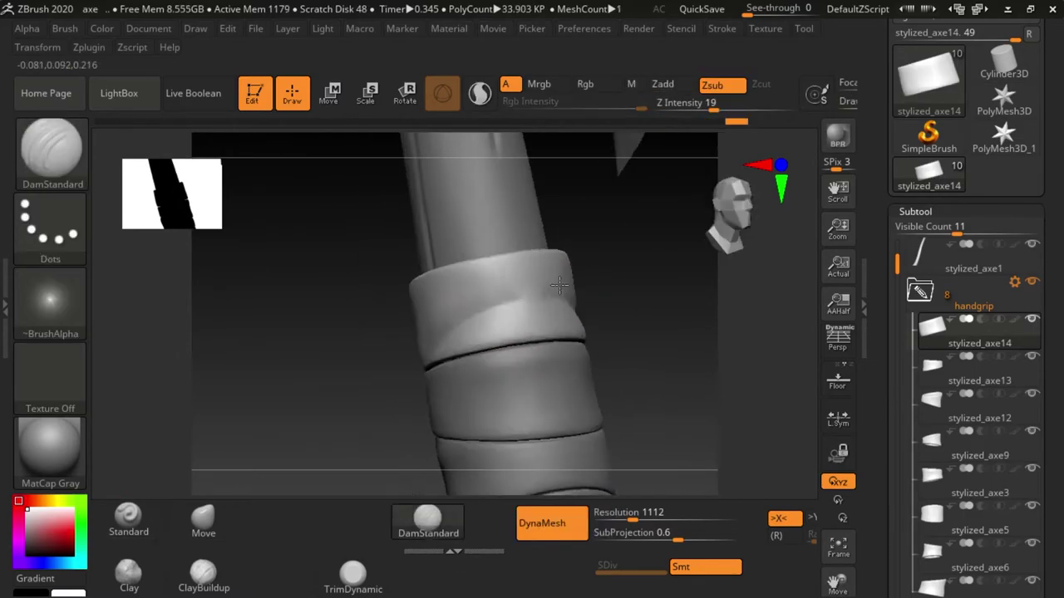
# Step: Carve DamStandard fold creases into the stylized_axe13, stylized_axe12 and stylized_axe9 bands
pyautogui.moveTo(516, 284)
pyautogui.mouseDown(button='right')
pyautogui.moveTo(660, 288)
pyautogui.moveTo(415, 321)
pyautogui.moveTo(440, 304)
pyautogui.moveTo(580, 291)
pyautogui.moveTo(626, 240)
pyautogui.mouseUp(button='right')
pyautogui.keyDown('alt'); pyautogui.click(627, 308); pyautogui.keyUp('alt')
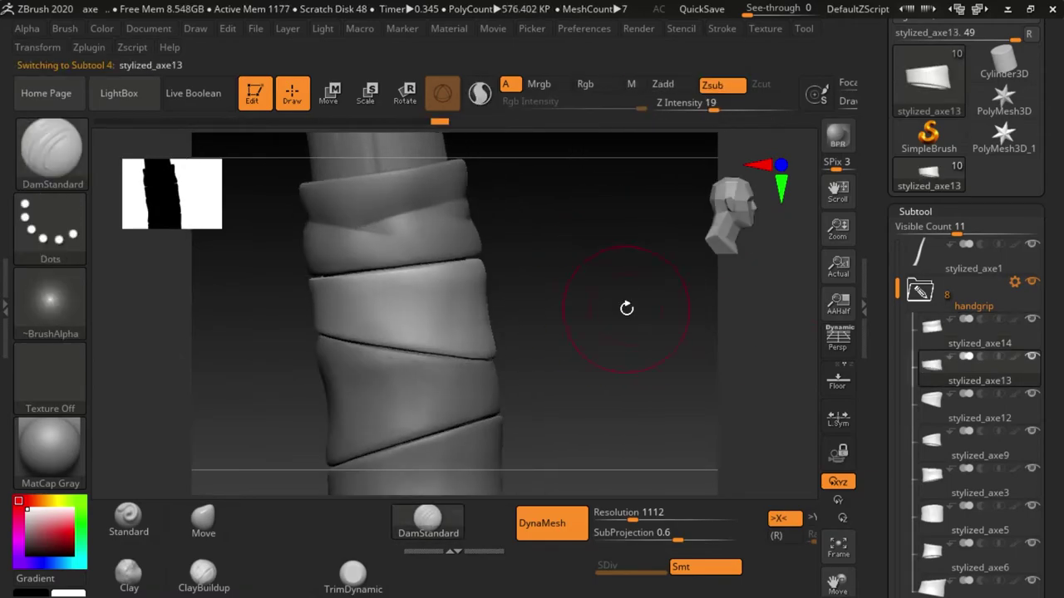
pyautogui.moveTo(626, 309)
pyautogui.mouseDown(button='right')
pyautogui.moveTo(380, 311)
pyautogui.moveTo(504, 304)
pyautogui.moveTo(641, 346)
pyautogui.moveTo(641, 296)
pyautogui.moveTo(610, 340)
pyautogui.moveTo(712, 331)
pyautogui.moveTo(618, 309)
pyautogui.moveTo(630, 316)
pyautogui.moveTo(619, 345)
pyautogui.moveTo(667, 385)
pyautogui.moveTo(698, 391)
pyautogui.mouseUp(button='right')
pyautogui.keyDown('alt'); pyautogui.click(610, 340); pyautogui.keyUp('alt')
pyautogui.click(925, 449)
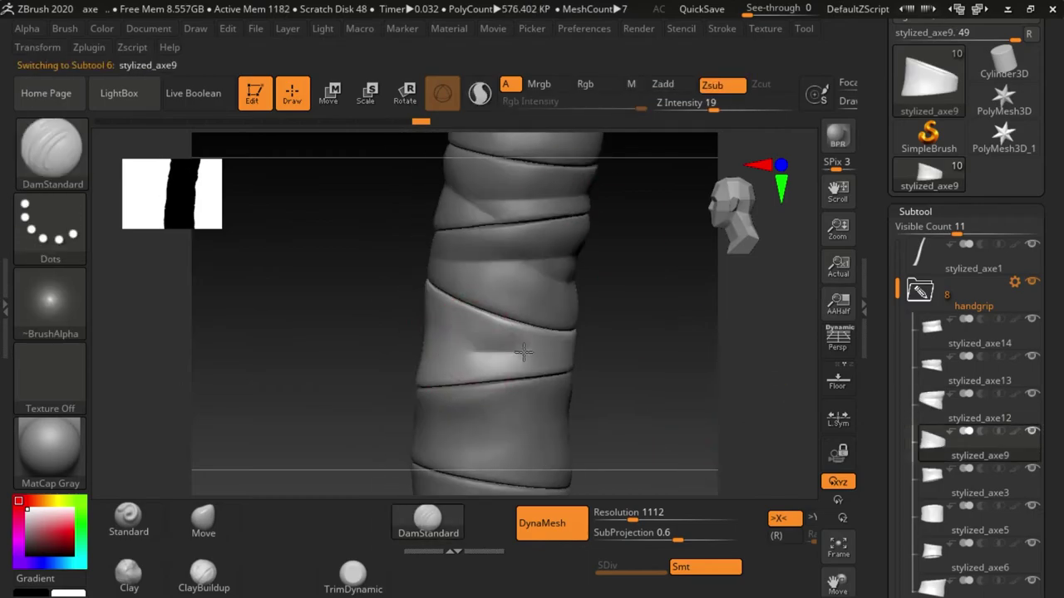
pyautogui.moveTo(615, 350)
pyautogui.mouseDown(button='right')
pyautogui.moveTo(466, 364)
pyautogui.moveTo(446, 335)
pyautogui.moveTo(522, 343)
pyautogui.moveTo(488, 312)
pyautogui.mouseUp(button='right')
# Step: Move through the stylized_axe3, stylized_axe5, stylized_axe6 and stylized_axe15 bands to crease them
pyautogui.keyDown('alt'); pyautogui.click(394, 347); pyautogui.keyUp('alt')
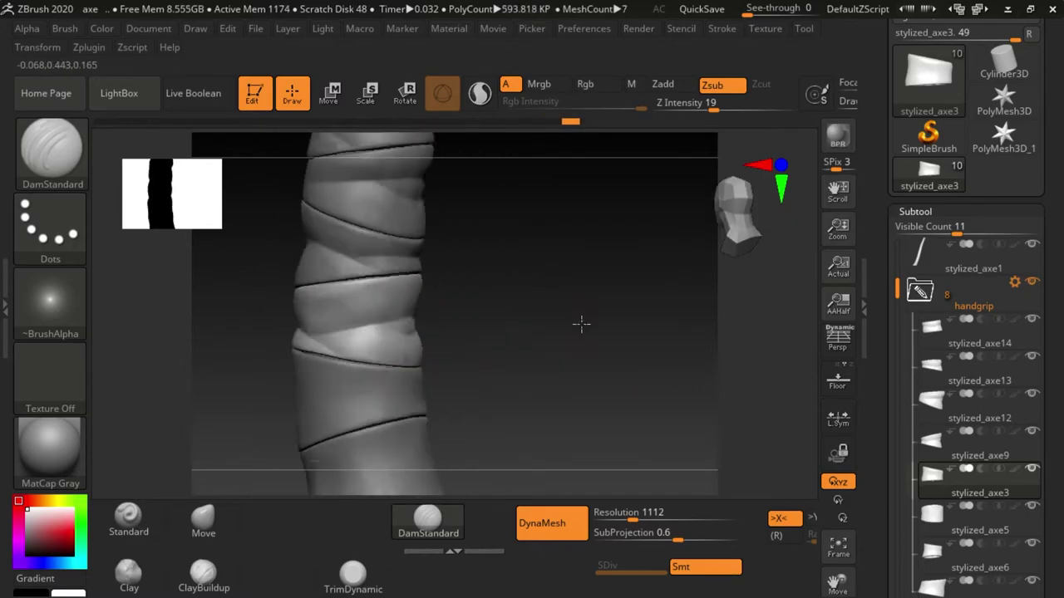
pyautogui.moveTo(582, 324)
pyautogui.keyDown('alt'); pyautogui.mouseDown(button='right')
pyautogui.moveTo(517, 361)
pyautogui.moveTo(474, 328)
pyautogui.moveTo(694, 302)
pyautogui.mouseUp(button='right'); pyautogui.keyUp('alt')
pyautogui.keyDown('alt'); pyautogui.click(506, 330); pyautogui.keyUp('alt')
pyautogui.keyDown('alt'); pyautogui.click(499, 407); pyautogui.keyUp('alt')
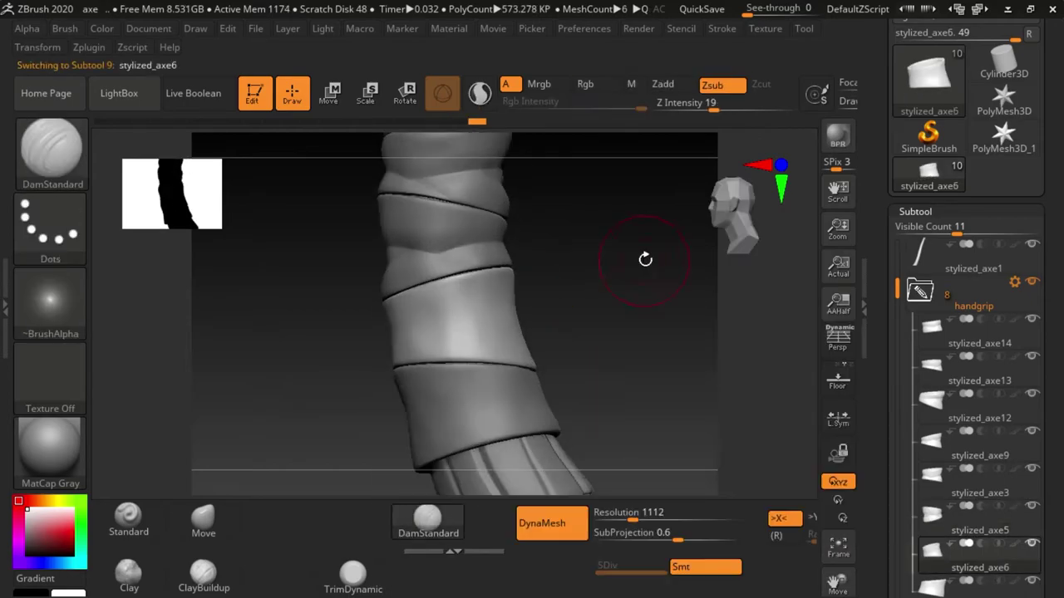
pyautogui.moveTo(532, 312); pyautogui.dragTo(586, 281, button='right')
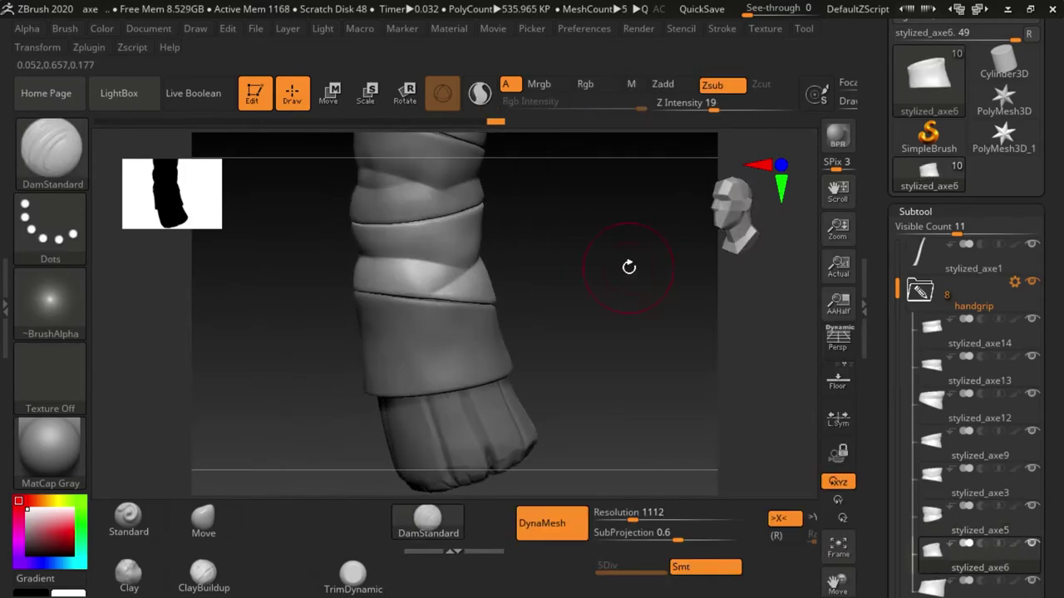
pyautogui.keyDown('alt'); pyautogui.click(570, 349); pyautogui.keyUp('alt')
pyautogui.moveTo(571, 349)
pyautogui.mouseDown(button='right')
pyautogui.moveTo(629, 351)
pyautogui.moveTo(363, 373)
pyautogui.moveTo(474, 380)
pyautogui.moveTo(343, 393)
pyautogui.moveTo(617, 333)
pyautogui.moveTo(613, 374)
pyautogui.moveTo(351, 299)
pyautogui.mouseUp(button='right')
# Step: Orbit around the grip wraps to reach every side of the upper bands
pyautogui.moveTo(659, 261)
pyautogui.mouseDown(button='right')
pyautogui.moveTo(335, 349)
pyautogui.moveTo(446, 330)
pyautogui.moveTo(389, 373)
pyautogui.moveTo(575, 316)
pyautogui.moveTo(365, 388)
pyautogui.mouseUp(button='right')
pyautogui.moveTo(502, 327)
pyautogui.mouseDown(button='right')
pyautogui.moveTo(549, 309)
pyautogui.moveTo(508, 321)
pyautogui.moveTo(590, 323)
pyautogui.mouseUp(button='right')
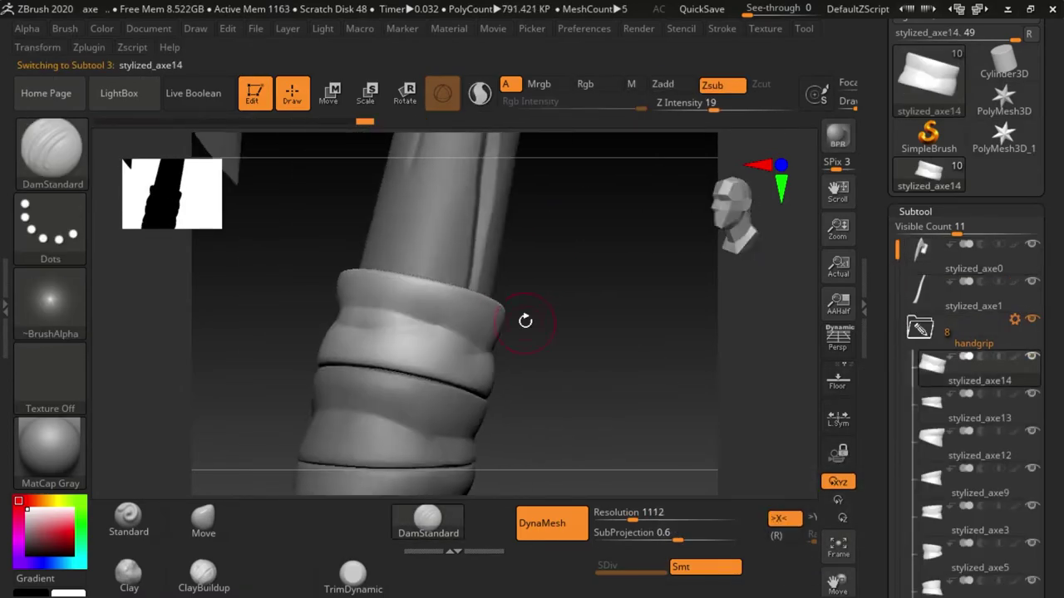
pyautogui.moveTo(524, 315); pyautogui.dragTo(442, 322, button='right')
pyautogui.moveTo(614, 267)
pyautogui.mouseDown(button='right')
pyautogui.moveTo(551, 330)
pyautogui.moveTo(344, 363)
pyautogui.mouseUp(button='right')
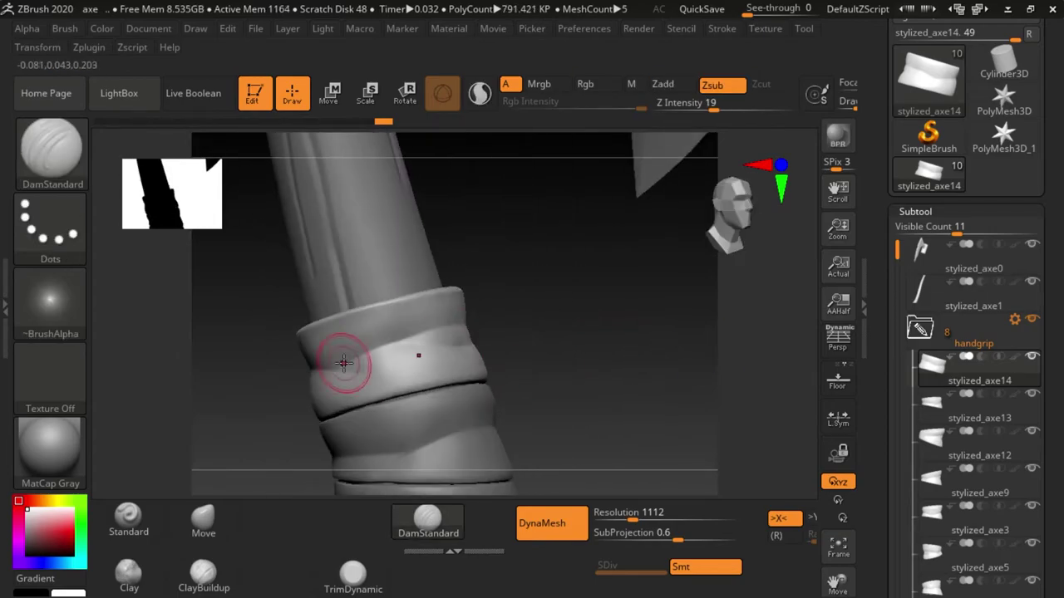
pyautogui.moveTo(568, 316)
pyautogui.mouseDown(button='right')
pyautogui.moveTo(439, 297)
pyautogui.moveTo(540, 307)
pyautogui.mouseUp(button='right')
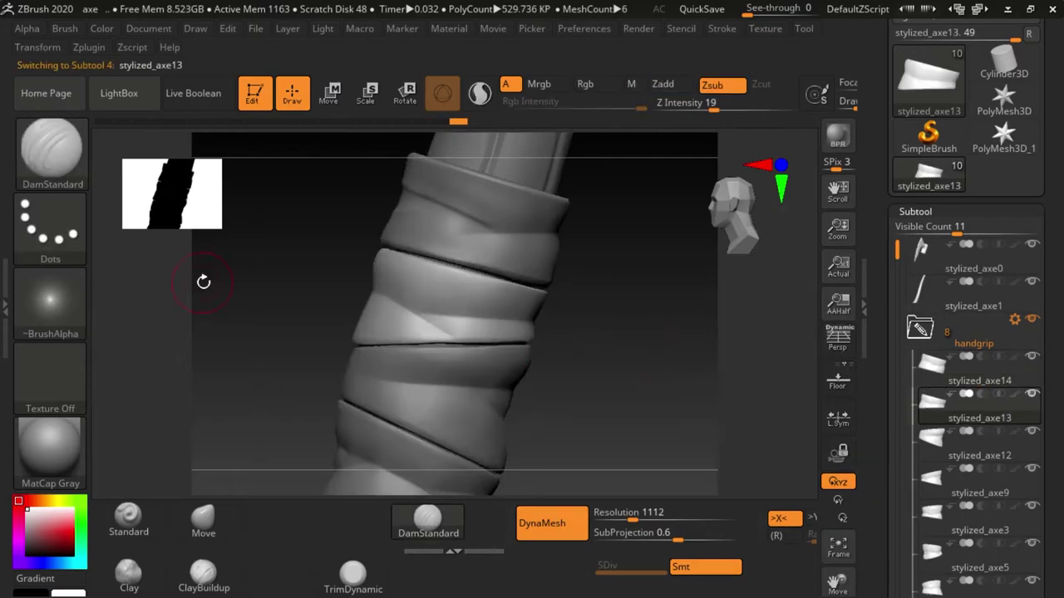
pyautogui.moveTo(473, 337)
pyautogui.mouseDown(button='right')
pyautogui.moveTo(543, 332)
pyautogui.moveTo(329, 283)
pyautogui.mouseUp(button='right')
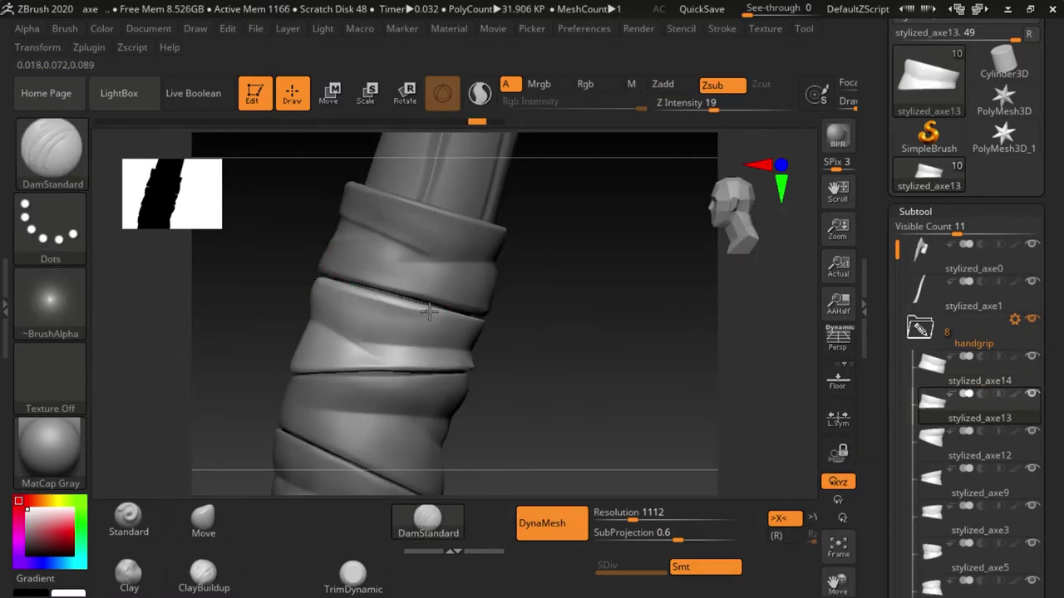
pyautogui.moveTo(428, 312)
pyautogui.mouseDown(button='right')
pyautogui.moveTo(501, 308)
pyautogui.moveTo(627, 371)
pyautogui.mouseUp(button='right')
pyautogui.moveTo(601, 314)
pyautogui.mouseDown(button='right')
pyautogui.moveTo(582, 366)
pyautogui.moveTo(617, 385)
pyautogui.moveTo(609, 344)
pyautogui.mouseUp(button='right')
pyautogui.moveTo(441, 243)
pyautogui.mouseDown(button='right')
pyautogui.moveTo(502, 238)
pyautogui.moveTo(492, 252)
pyautogui.moveTo(237, 277)
pyautogui.moveTo(708, 292)
pyautogui.mouseUp(button='right')
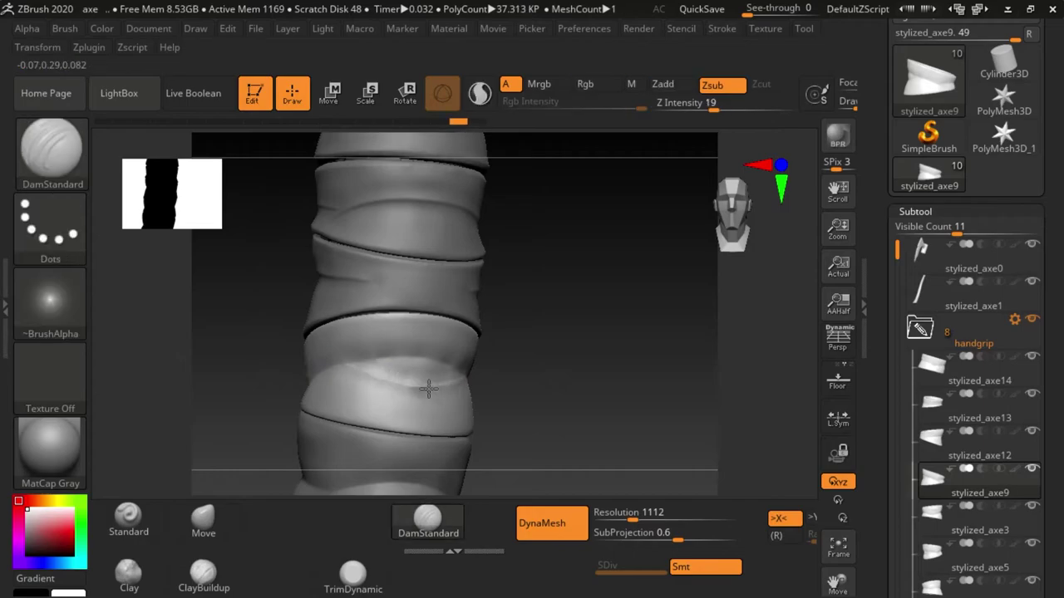
# Step: Carve a crease across the stylized_axe5 band, then fit the whole axe in view
pyautogui.moveTo(429, 388); pyautogui.dragTo(266, 388, button='right')
pyautogui.moveTo(448, 338); pyautogui.dragTo(555, 356, button='right')
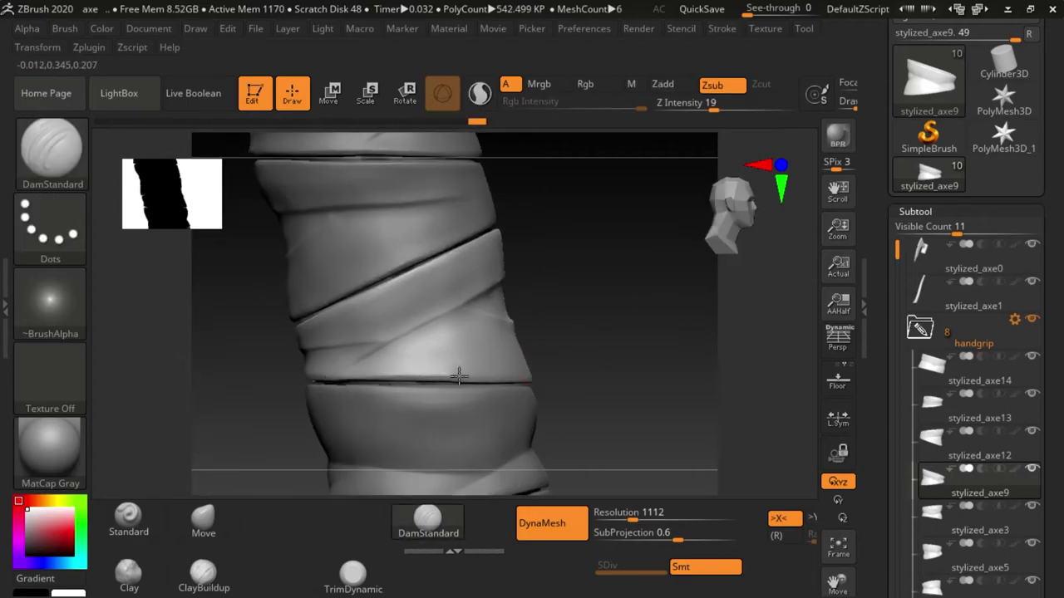
pyautogui.moveTo(583, 299)
pyautogui.mouseDown(button='right')
pyautogui.moveTo(527, 266)
pyautogui.moveTo(532, 385)
pyautogui.mouseUp(button='right')
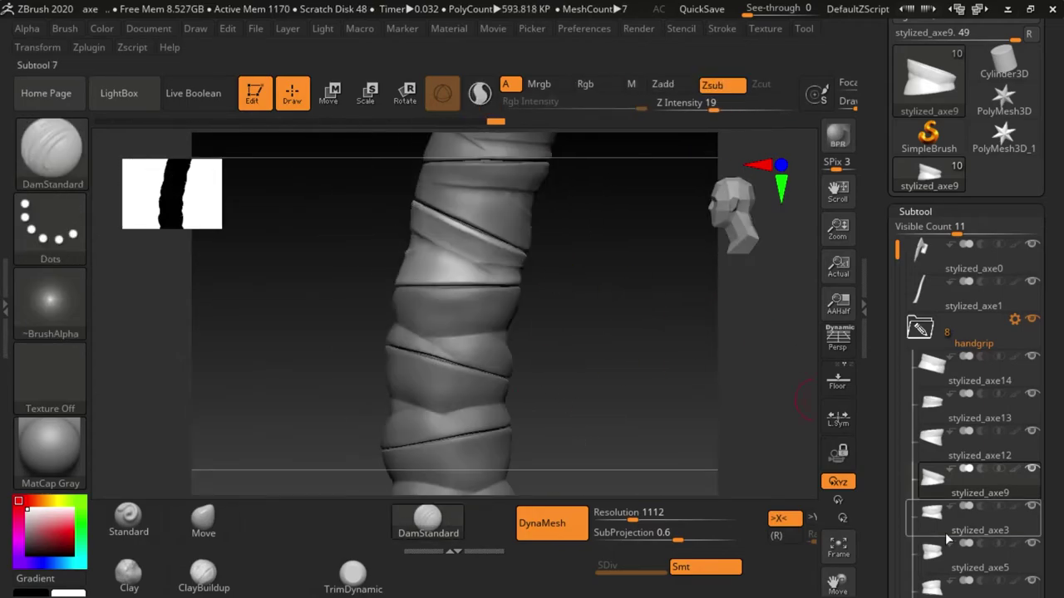
pyautogui.moveTo(593, 292); pyautogui.dragTo(633, 336, button='right')
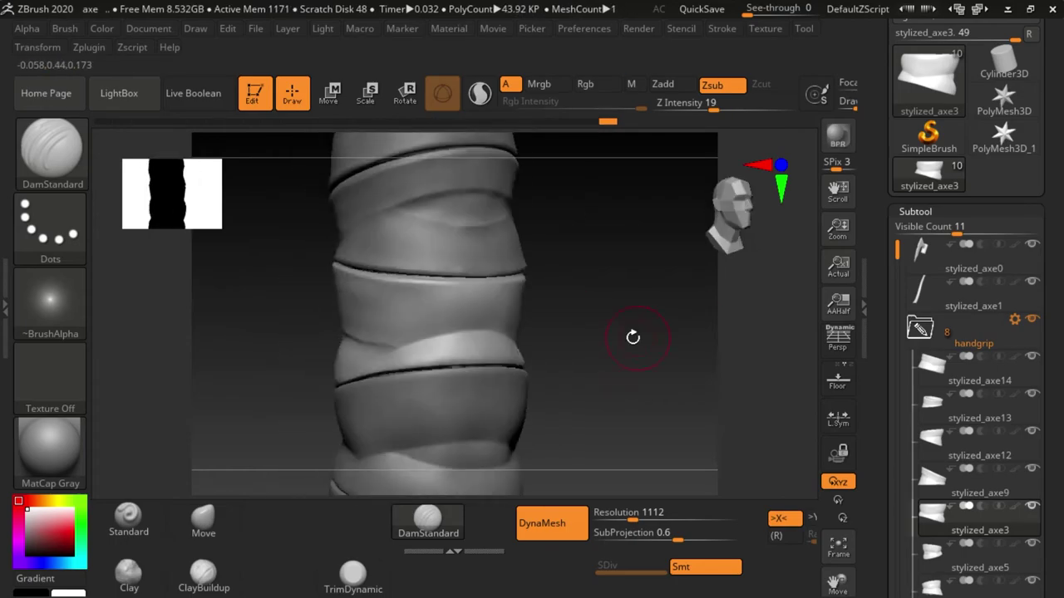
pyautogui.moveTo(482, 333); pyautogui.dragTo(352, 338, button='right')
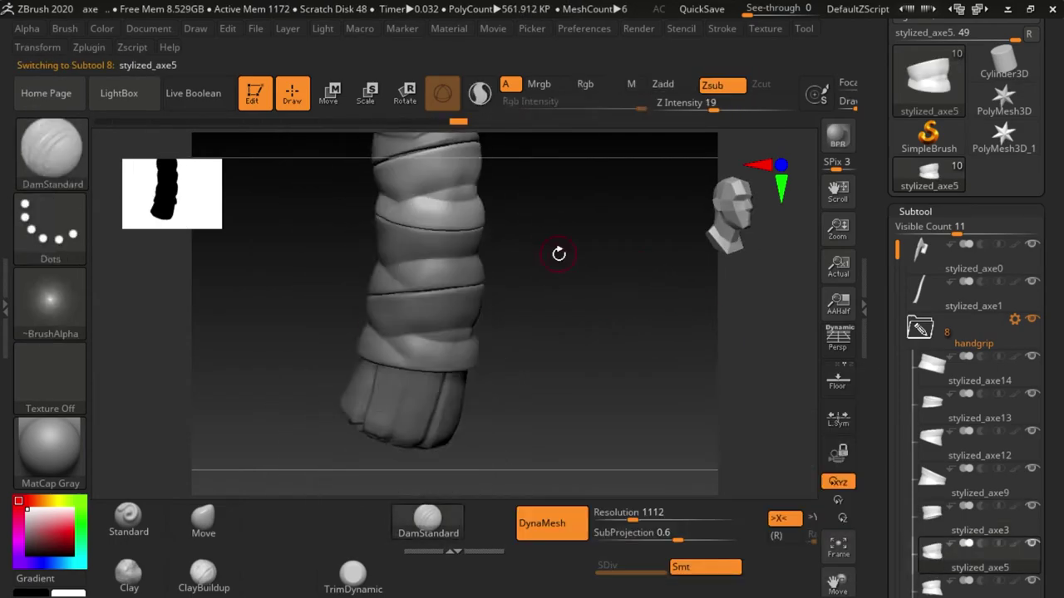
pyautogui.moveTo(400, 306); pyautogui.dragTo(375, 333, button='right')
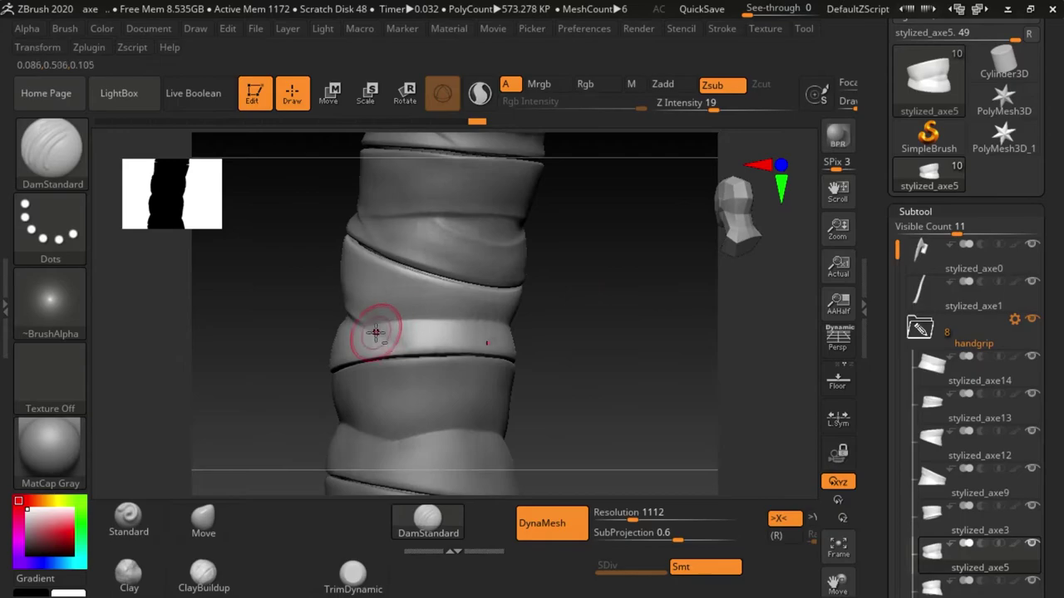
pyautogui.moveTo(538, 303)
pyautogui.mouseDown(button='right')
pyautogui.moveTo(606, 305)
pyautogui.moveTo(316, 346)
pyautogui.moveTo(585, 397)
pyautogui.mouseUp(button='right')
pyautogui.press('f')
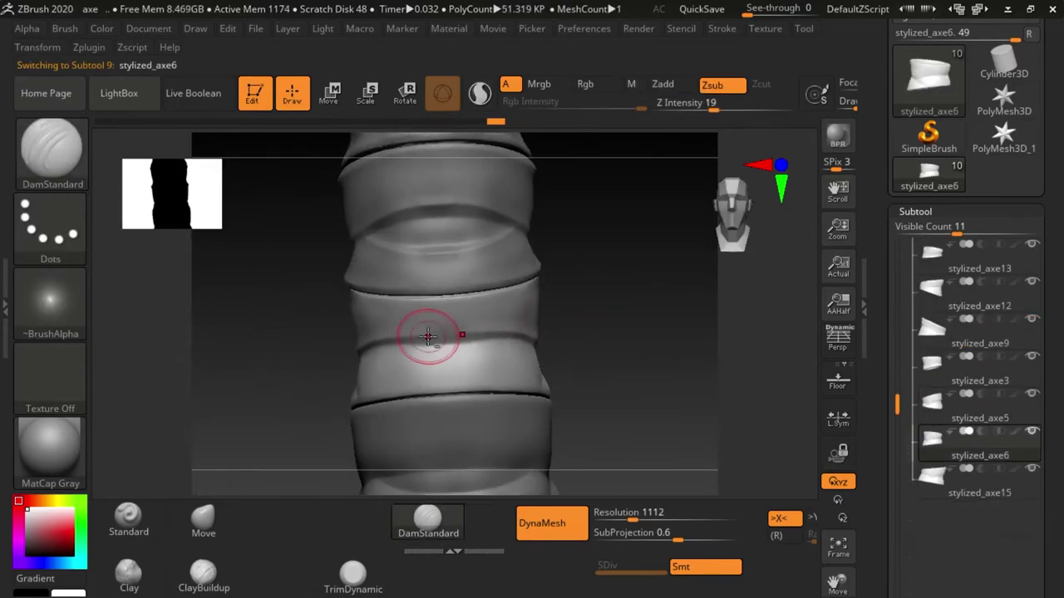
# Step: Crease the stylized_axe6 and stylized_axe15 lower bands and check the carved wraps
pyautogui.moveTo(428, 336)
pyautogui.mouseDown(button='right')
pyautogui.moveTo(470, 374)
pyautogui.moveTo(416, 386)
pyautogui.moveTo(368, 334)
pyautogui.mouseUp(button='right')
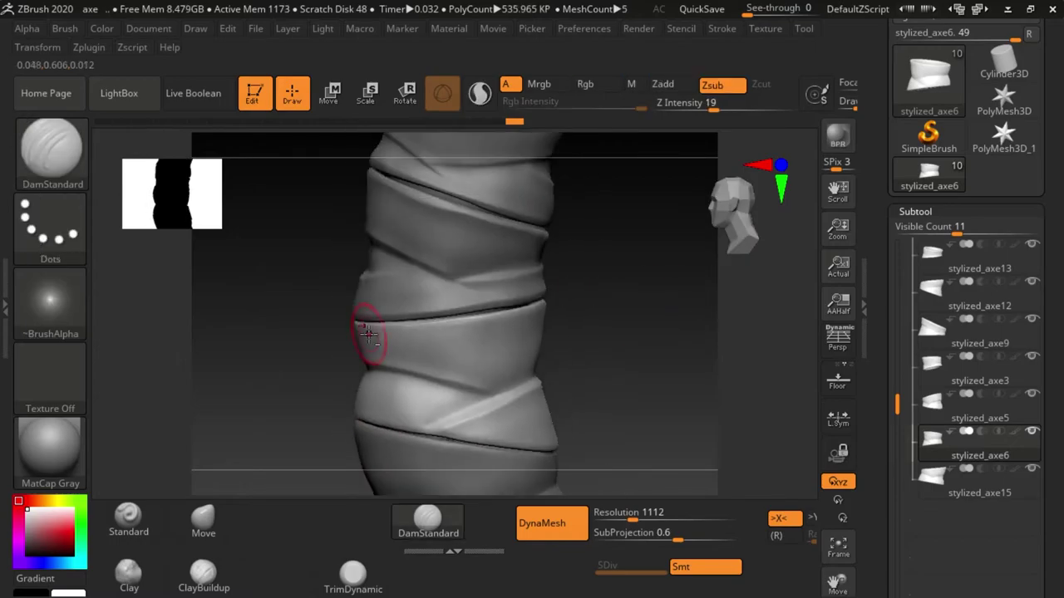
pyautogui.keyDown('alt'); pyautogui.click(443, 360); pyautogui.keyUp('alt')
pyautogui.moveTo(443, 359); pyautogui.dragTo(525, 386, button='right')
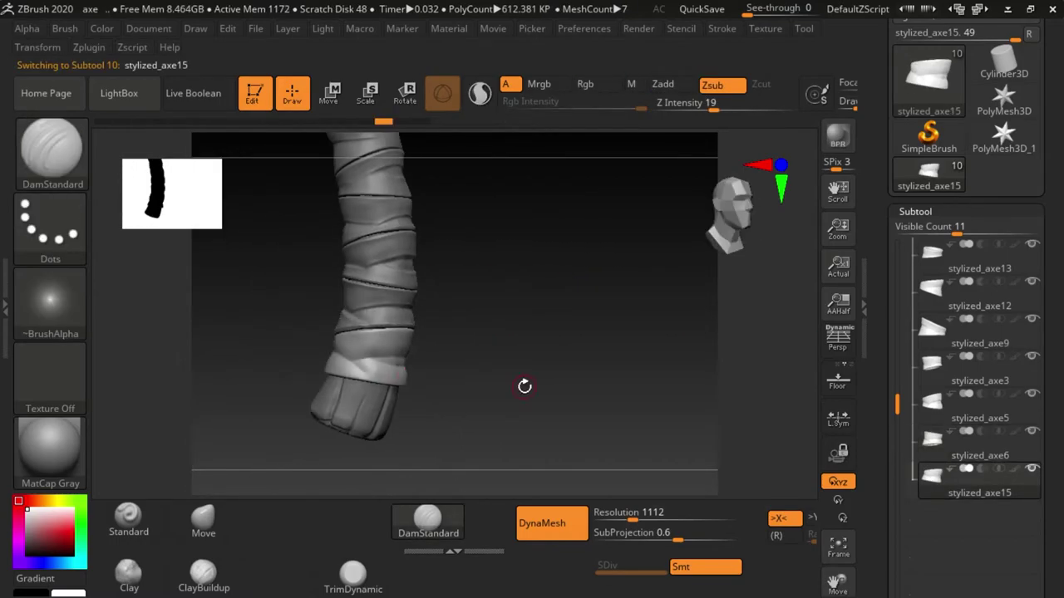
pyautogui.moveTo(388, 355); pyautogui.dragTo(518, 347, button='right')
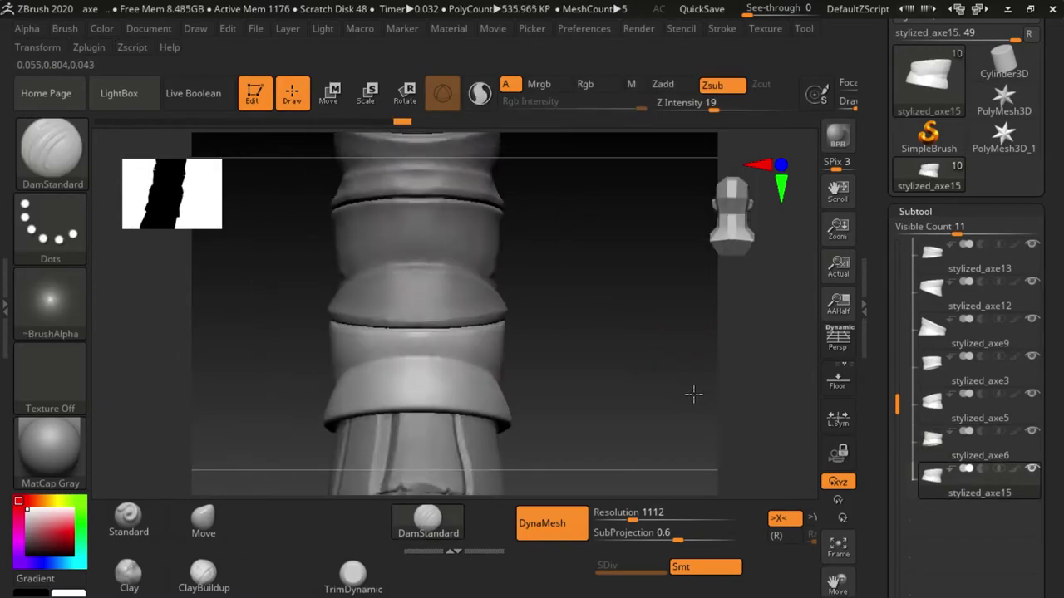
pyautogui.moveTo(694, 394); pyautogui.dragTo(505, 392, button='right')
pyautogui.moveTo(578, 364); pyautogui.dragTo(453, 331, button='right')
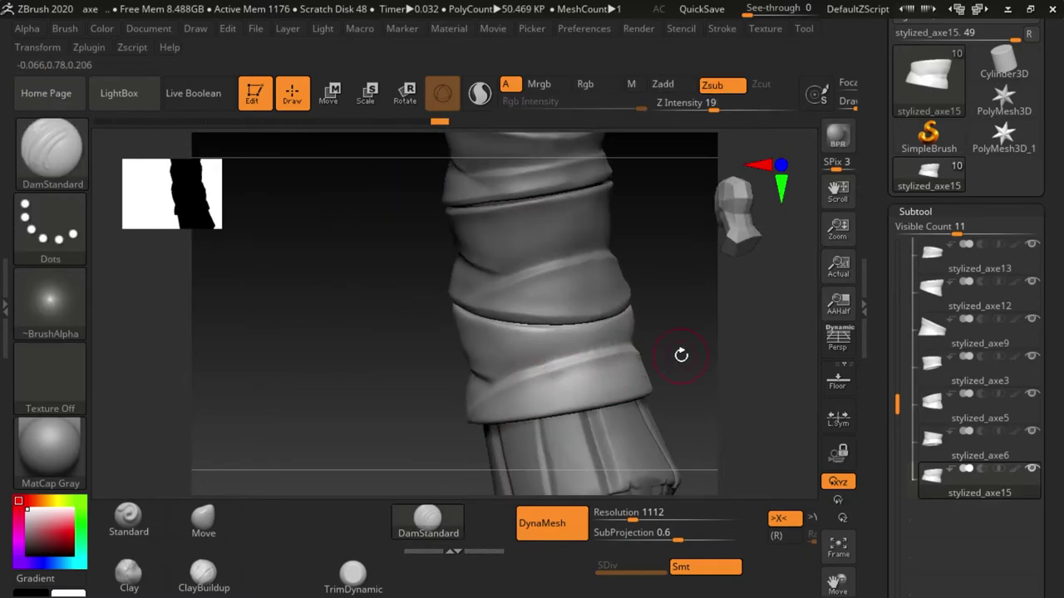
pyautogui.moveTo(681, 355)
pyautogui.mouseDown(button='right')
pyautogui.moveTo(467, 422)
pyautogui.moveTo(381, 436)
pyautogui.mouseUp(button='right')
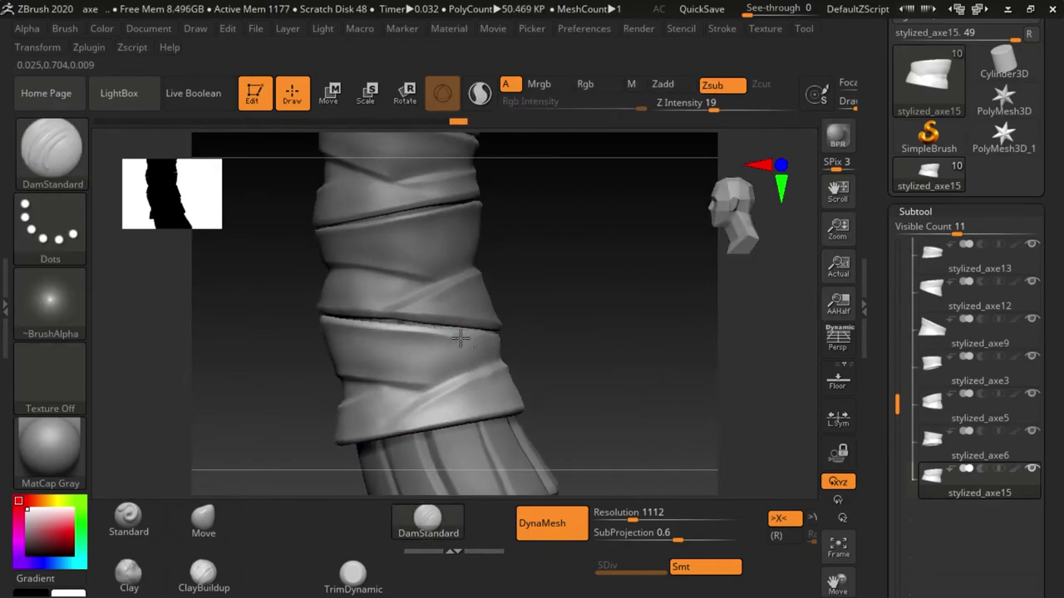
pyautogui.moveTo(548, 382)
pyautogui.keyDown('ctrl'); pyautogui.mouseDown(button='right')
pyautogui.moveTo(465, 316)
pyautogui.moveTo(529, 236)
pyautogui.moveTo(423, 244)
pyautogui.moveTo(582, 261)
pyautogui.mouseUp(button='right'); pyautogui.keyUp('ctrl')
# Step: Touch up the stylized_axe6, stylized_axe9 and stylized_axe12 grip bands with the Clay brush
pyautogui.keyDown('alt'); pyautogui.click(529, 237); pyautogui.keyUp('alt')
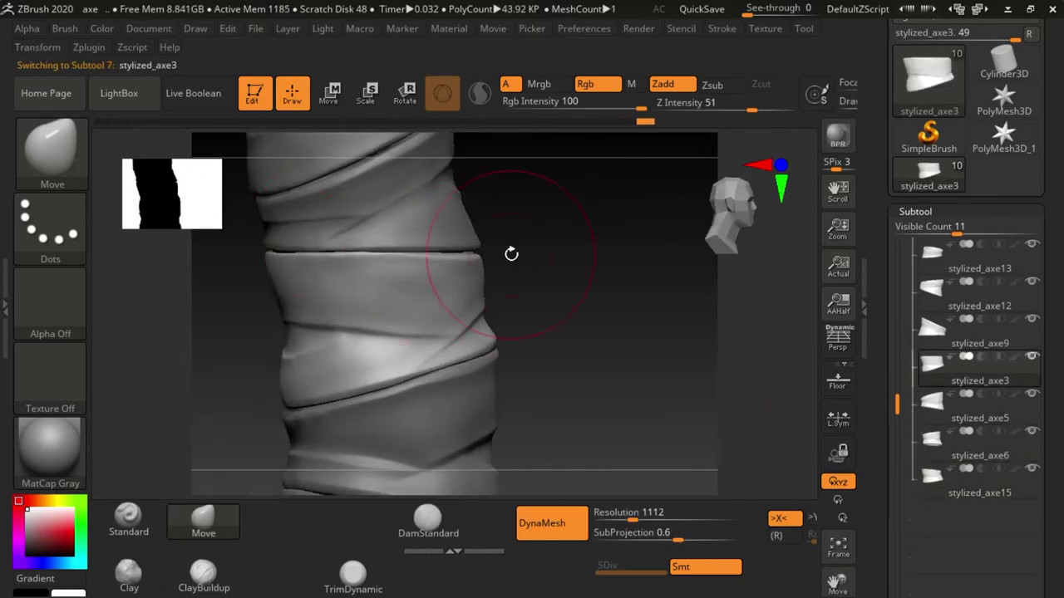
pyautogui.keyDown('alt'); pyautogui.click(471, 270); pyautogui.keyUp('alt')
pyautogui.moveTo(511, 252); pyautogui.dragTo(451, 273, button='right')
pyautogui.click(933, 293)
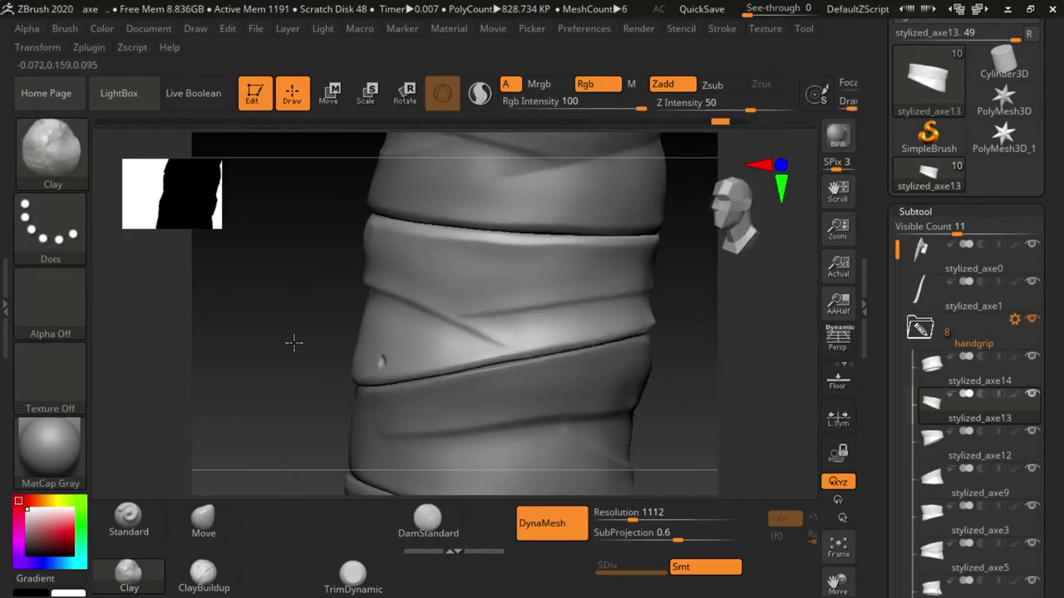
pyautogui.moveTo(678, 375); pyautogui.dragTo(470, 406)
pyautogui.keyDown('alt'); pyautogui.click(498, 306); pyautogui.keyUp('alt')
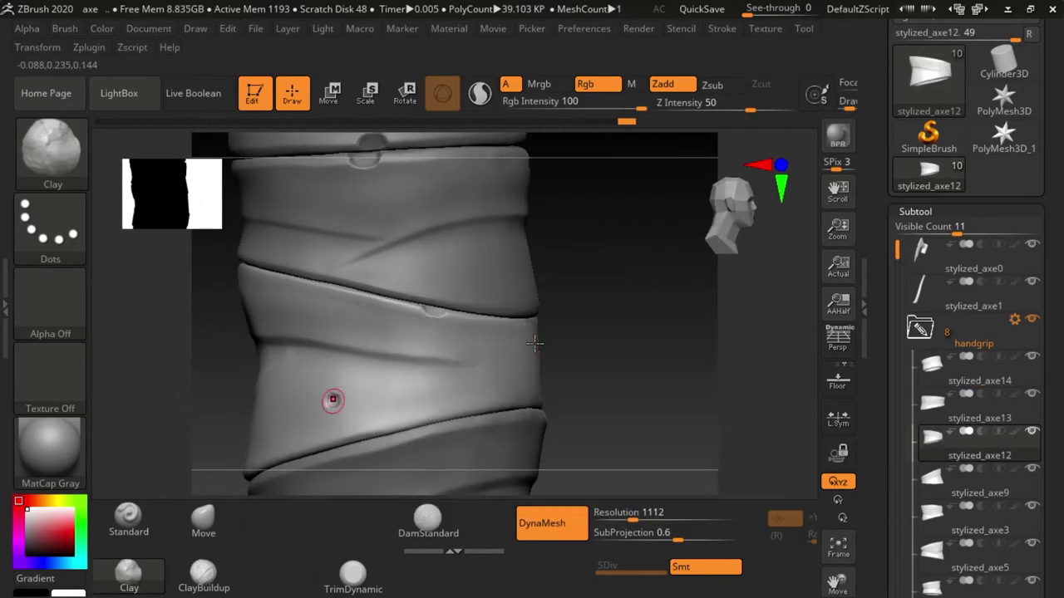
pyautogui.moveTo(332, 400); pyautogui.dragTo(499, 349)
# Step: Sculpt Clay detail onto the stylized_axe3 and stylized_axe5 grip bands
pyautogui.keyDown('alt'); pyautogui.click(498, 349); pyautogui.keyUp('alt')
pyautogui.moveTo(458, 269); pyautogui.dragTo(449, 216)
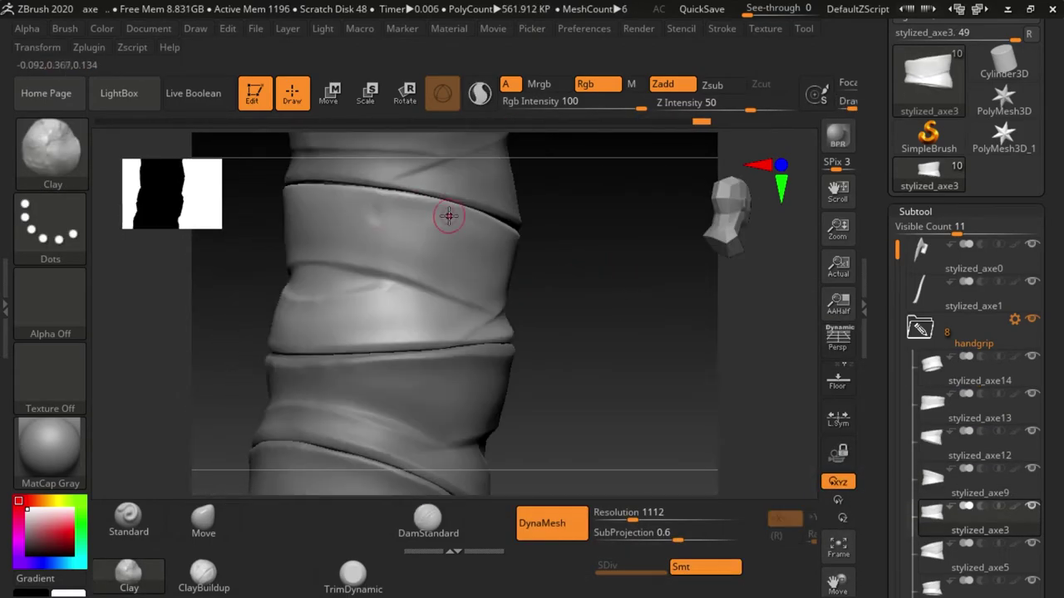
pyautogui.moveTo(584, 245)
pyautogui.mouseDown()
pyautogui.moveTo(668, 278)
pyautogui.moveTo(532, 249)
pyautogui.moveTo(878, 532)
pyautogui.moveTo(594, 304)
pyautogui.mouseUp()
pyautogui.keyDown('alt'); pyautogui.click(417, 271); pyautogui.keyUp('alt')
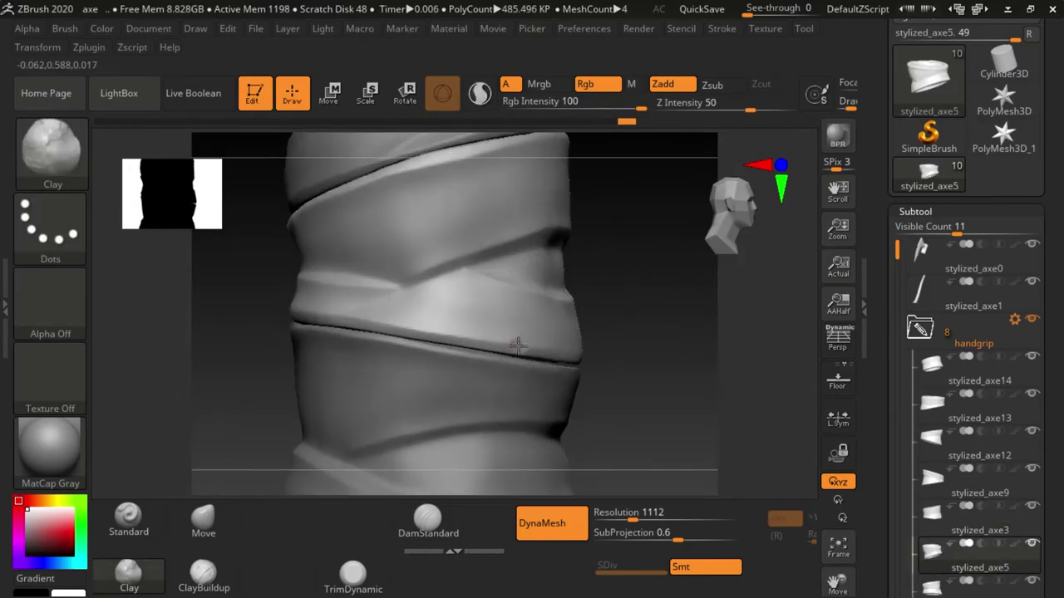
pyautogui.moveTo(629, 289)
pyautogui.mouseDown()
pyautogui.moveTo(463, 372)
pyautogui.moveTo(634, 356)
pyautogui.mouseUp()
pyautogui.keyDown('ctrl'); pyautogui.keyDown('shift'); pyautogui.click(655, 368); pyautogui.keyUp('shift'); pyautogui.keyUp('ctrl')
# Step: Add raised nubs and tugs to the stylized_axe6 and stylized_axe15 lower bands
pyautogui.keyDown('alt'); pyautogui.click(554, 346); pyautogui.keyUp('alt')
pyautogui.moveTo(554, 346)
pyautogui.mouseDown()
pyautogui.moveTo(657, 354)
pyautogui.moveTo(408, 268)
pyautogui.moveTo(565, 314)
pyautogui.moveTo(388, 340)
pyautogui.moveTo(518, 340)
pyautogui.moveTo(536, 310)
pyautogui.moveTo(599, 316)
pyautogui.moveTo(667, 288)
pyautogui.moveTo(679, 302)
pyautogui.mouseUp()
pyautogui.press('space')
pyautogui.keyDown('alt'); pyautogui.click(387, 340); pyautogui.keyUp('alt')
pyautogui.press('space')
# Step: Frame the axe and export all visible subtools through Zplugin > SubTool Master
pyautogui.press('f')
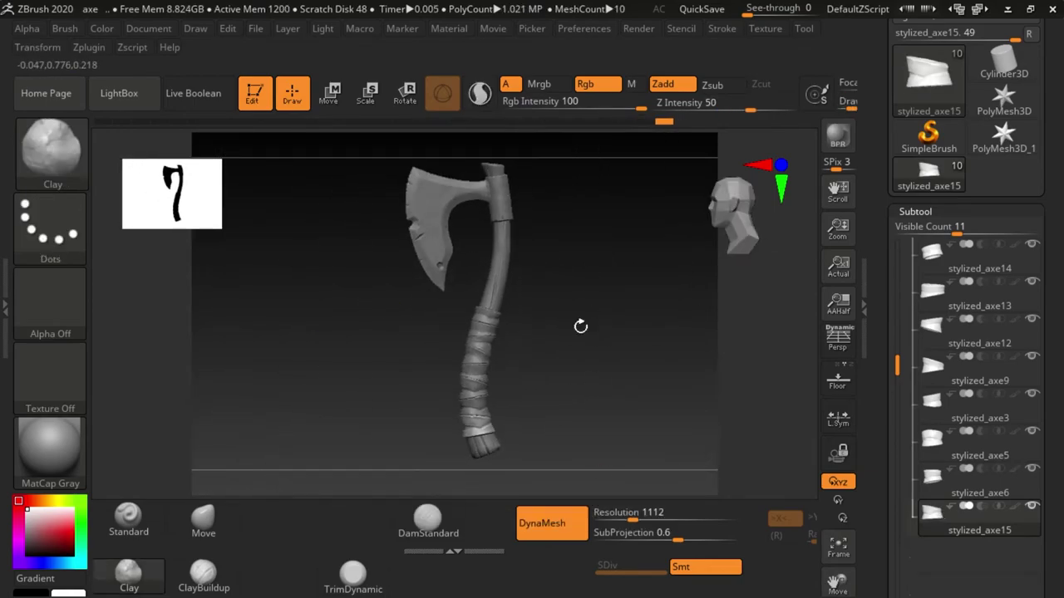
pyautogui.moveTo(577, 324); pyautogui.dragTo(582, 320)
pyautogui.click(89, 47)
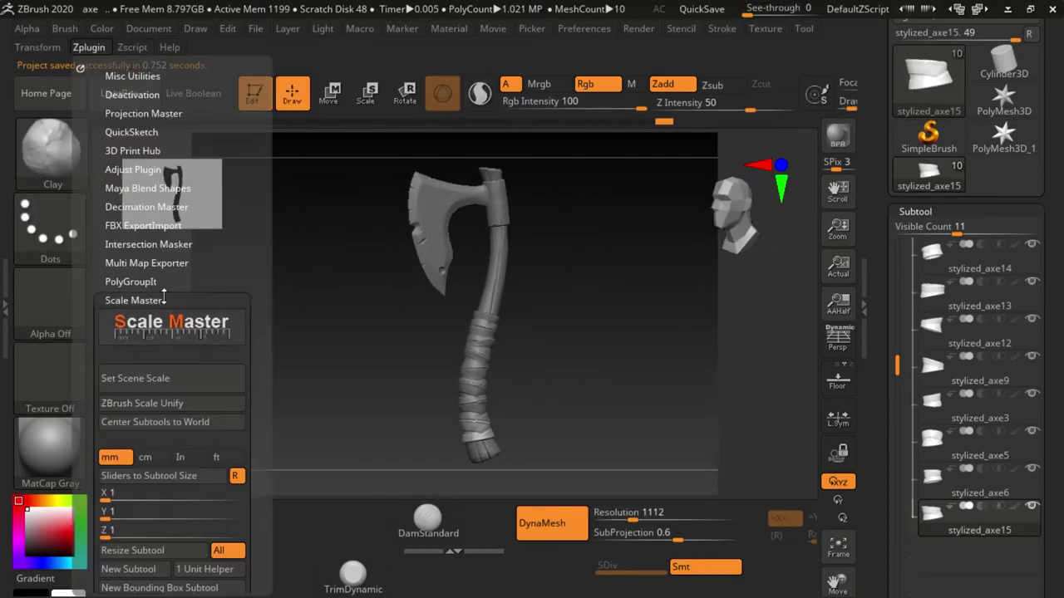
pyautogui.click(66, 387)
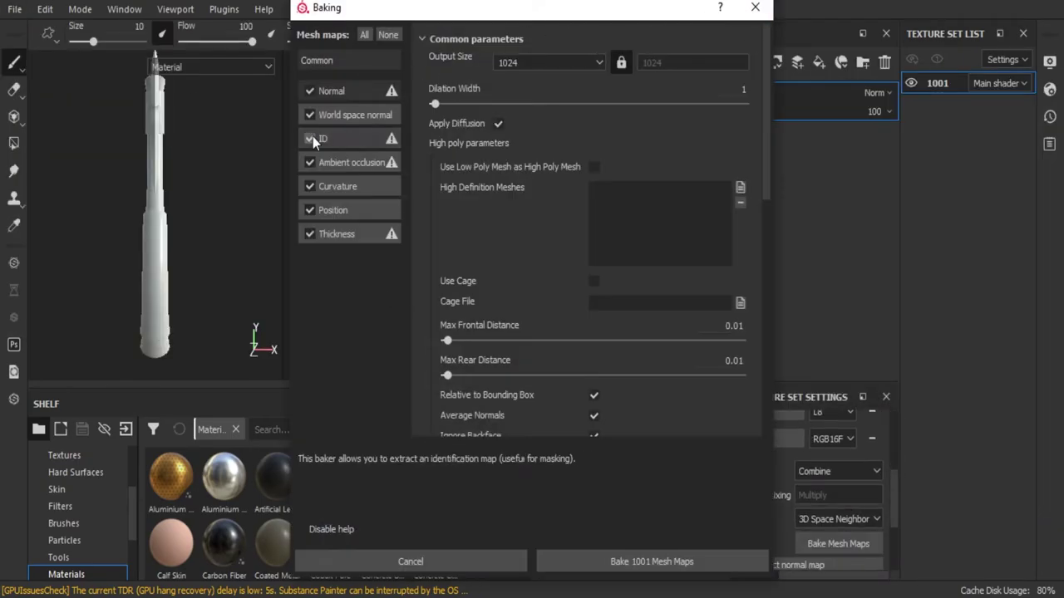
# Step: Bake the 1001 mesh maps with ID unchecked, after reviewing the Ambient occlusion settings
pyautogui.scroll(-5, 680, 382)
pyautogui.click(349, 162)
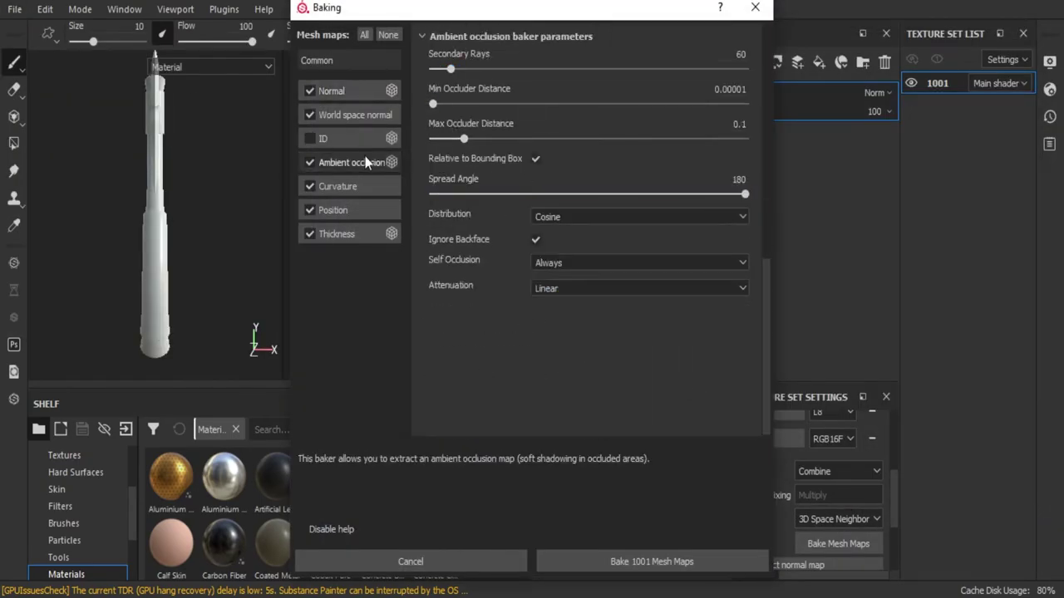
pyautogui.click(336, 186)
pyautogui.click(652, 562)
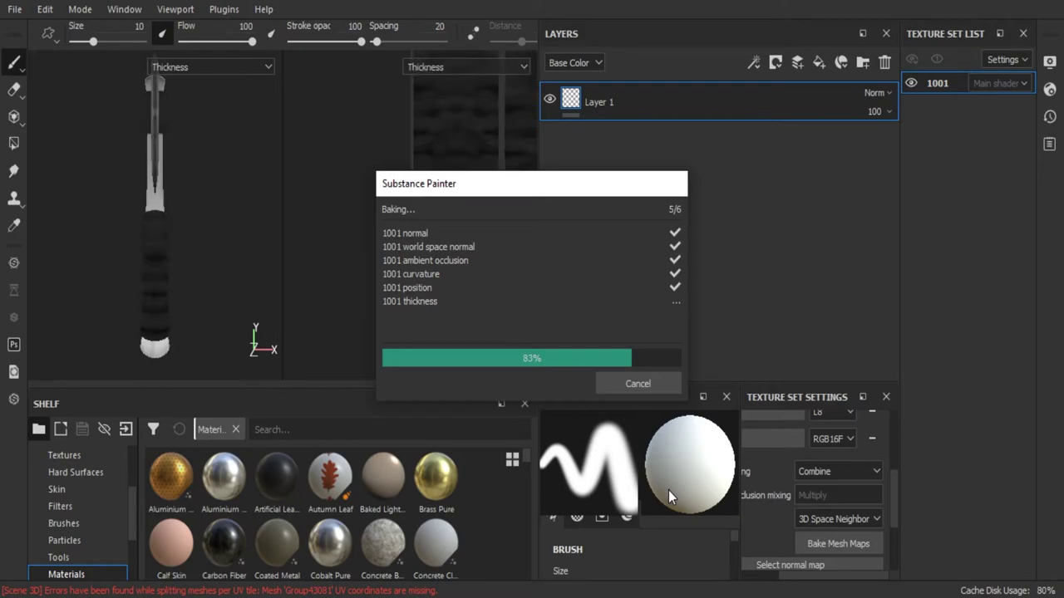
# Step: Add stylized metal, stylized wood and a copied stylized smart material to the layer stack
pyautogui.click(661, 383)
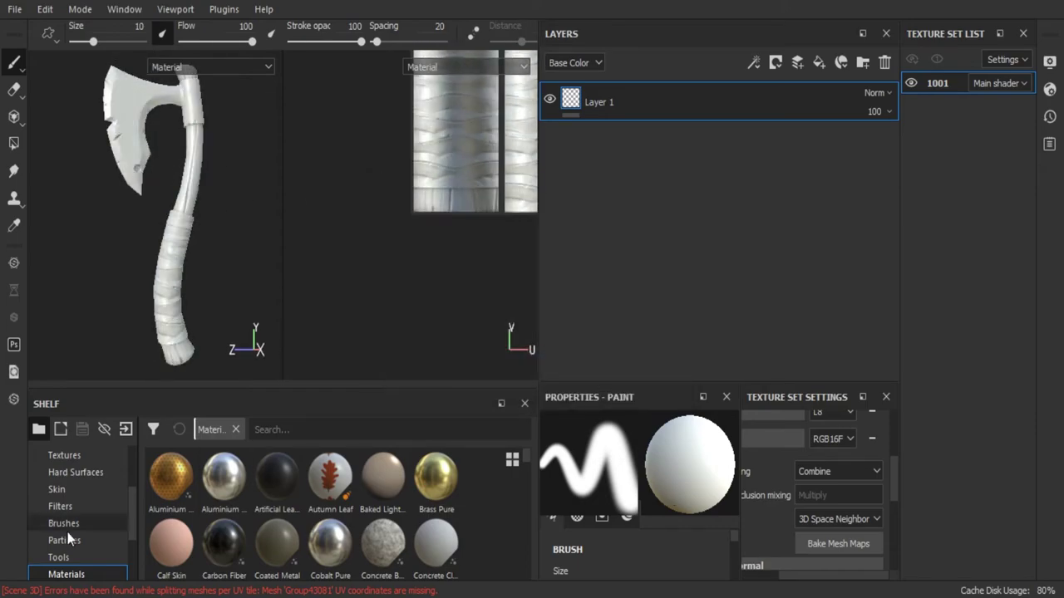
pyautogui.write('stylized')
pyautogui.moveTo(382, 478); pyautogui.dragTo(641, 142)
pyautogui.moveTo(435, 478); pyautogui.dragTo(641, 143)
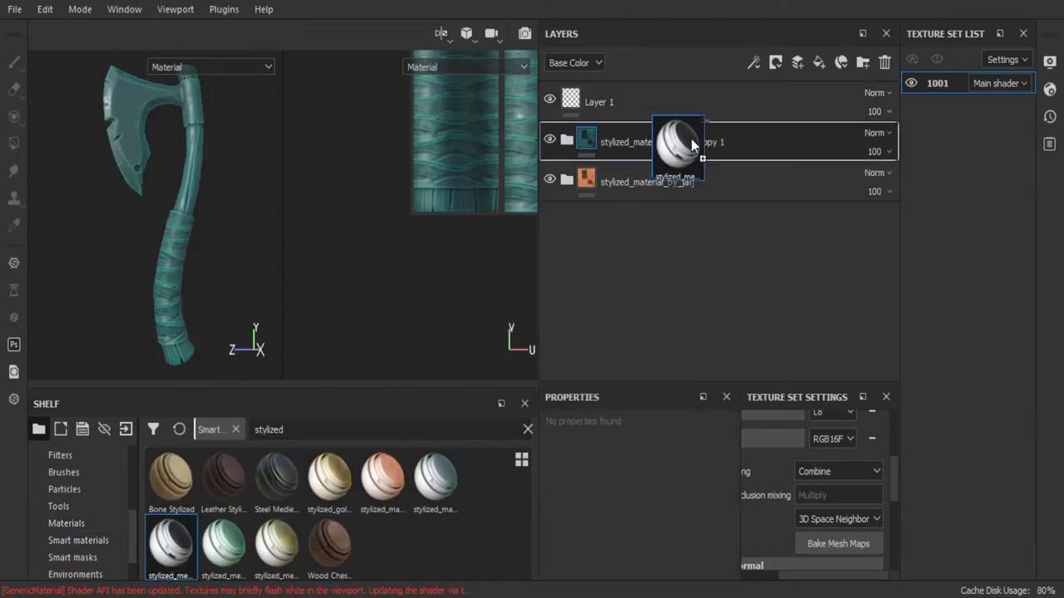
pyautogui.moveTo(170, 541); pyautogui.dragTo(712, 142)
# Step: Give the copied material a black mask and Polygon Fill it onto the grip
pyautogui.rightClick(609, 139)
pyautogui.click(695, 265)
pyautogui.press('4')
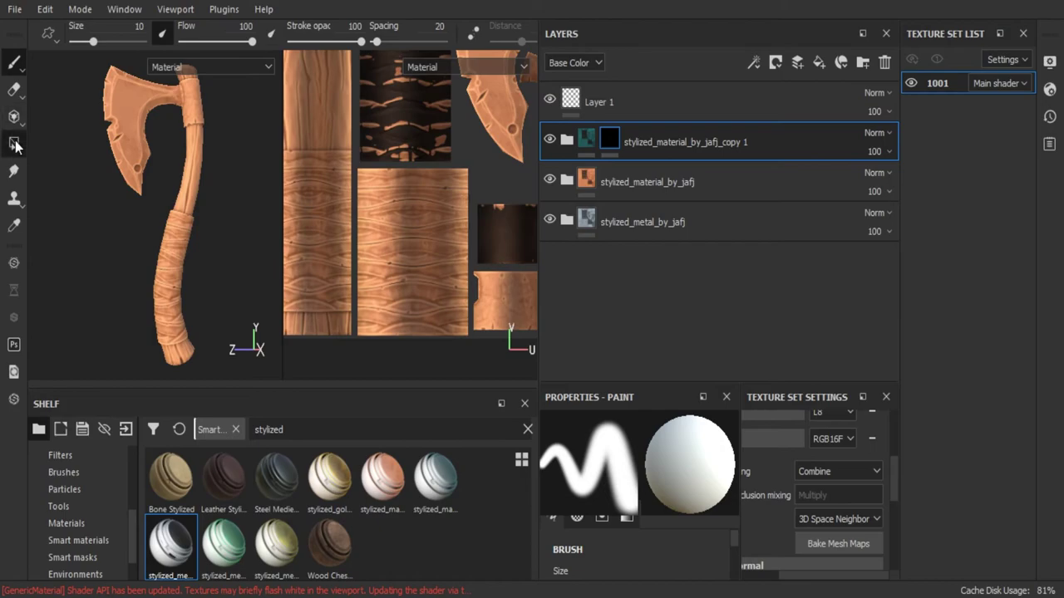
pyautogui.scroll(5, 407, 185)
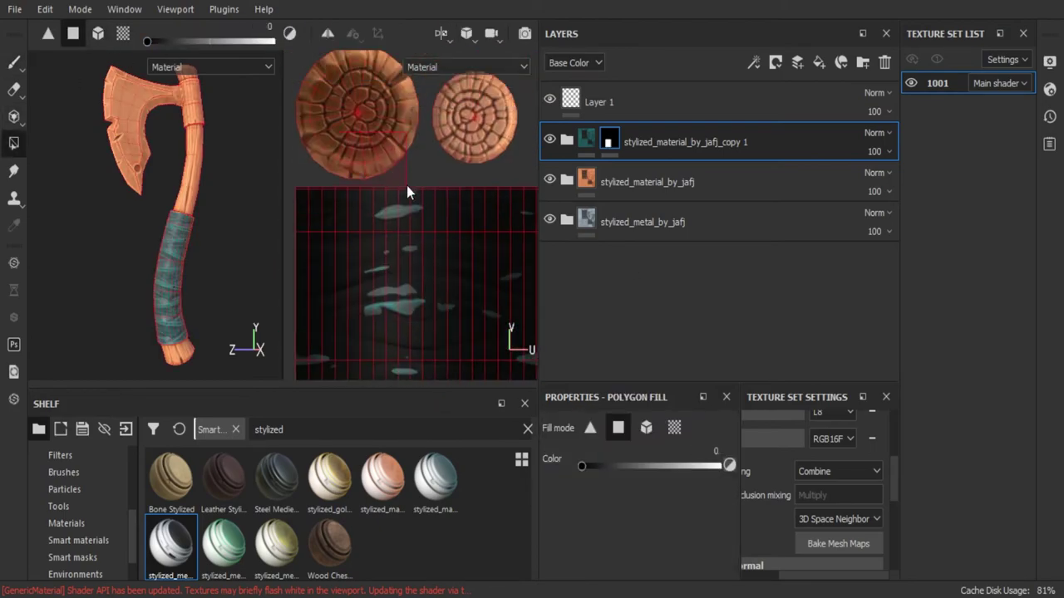
pyautogui.click(333, 142)
# Step: Adjust the wear sliders of the red grip material
pyautogui.scroll(5, 230, 214)
pyautogui.scroll(5, 364, 271)
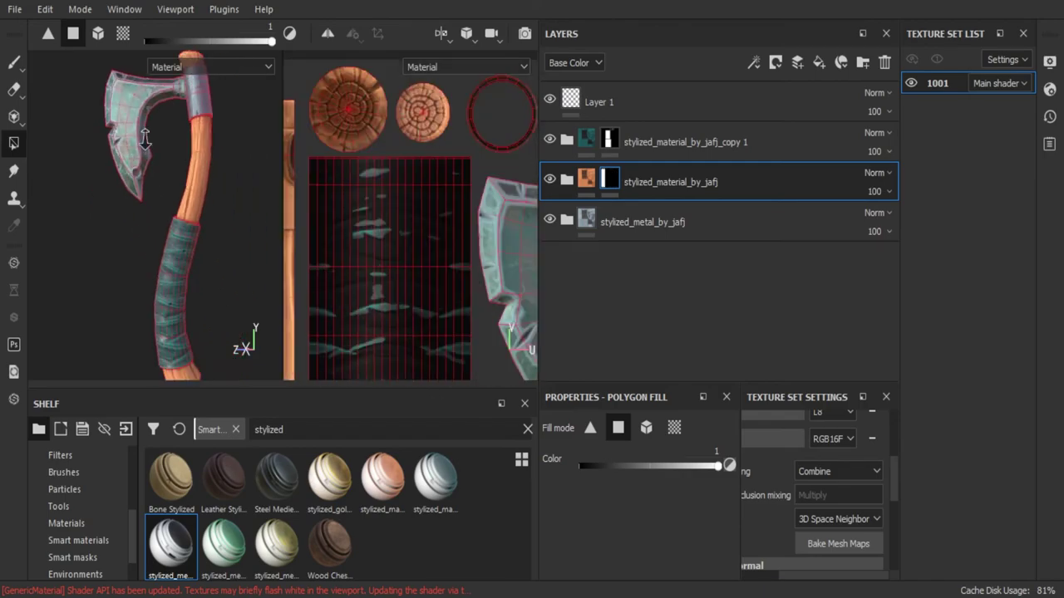
pyautogui.scroll(-2, 645, 521)
pyautogui.moveTo(645, 521); pyautogui.dragTo(610, 525)
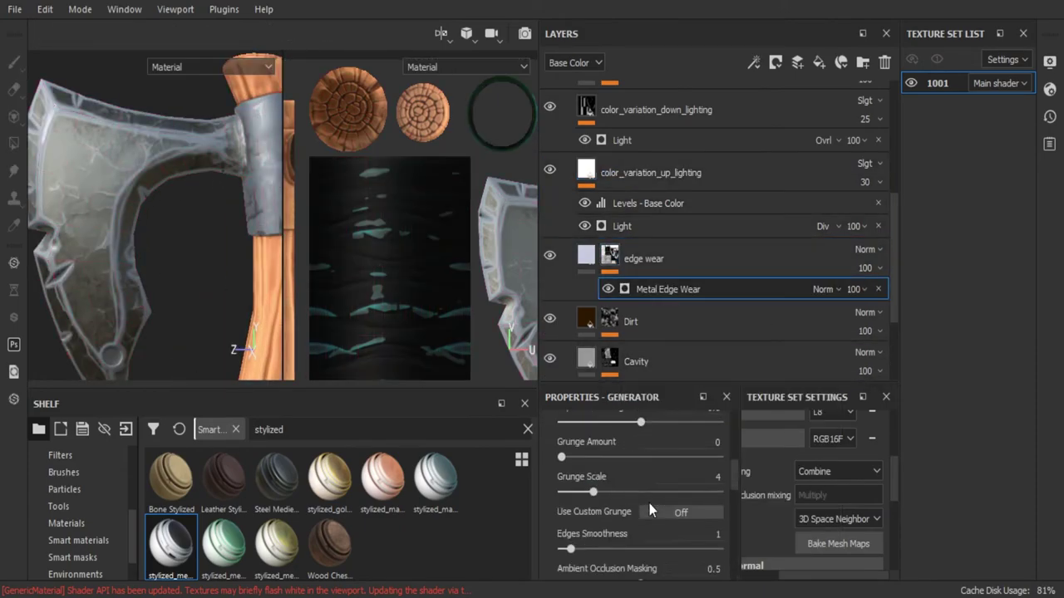
pyautogui.scroll(6, 650, 511)
pyautogui.moveTo(665, 483); pyautogui.dragTo(682, 484)
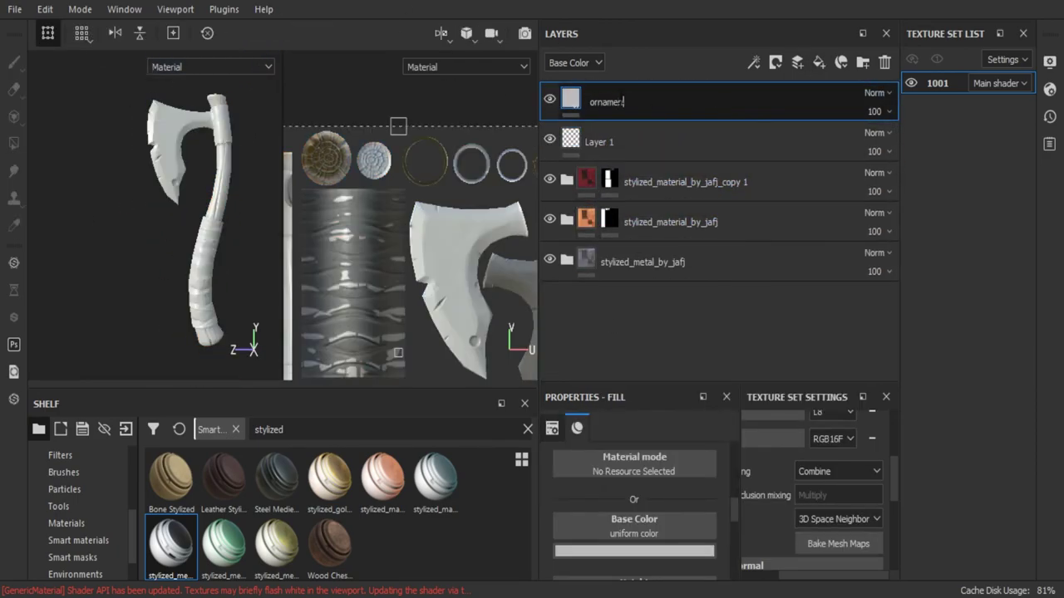
# Step: Name the fill layer ornament, give it a black mask, and import the ornament texture
pyautogui.press('Return')
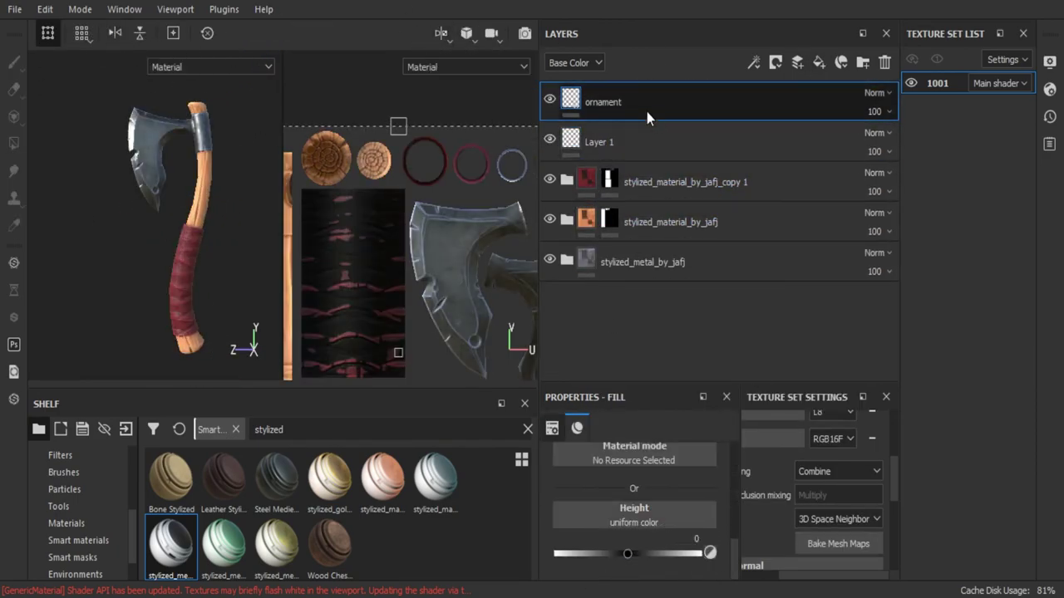
pyautogui.rightClick(632, 102)
pyautogui.click(689, 23)
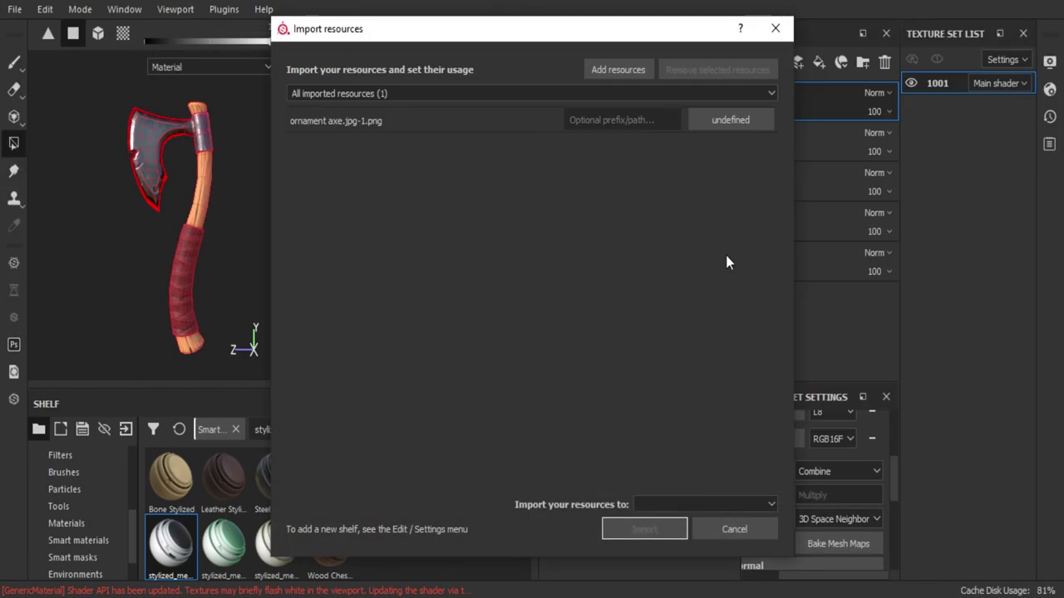
pyautogui.click(645, 528)
pyautogui.click(13, 62)
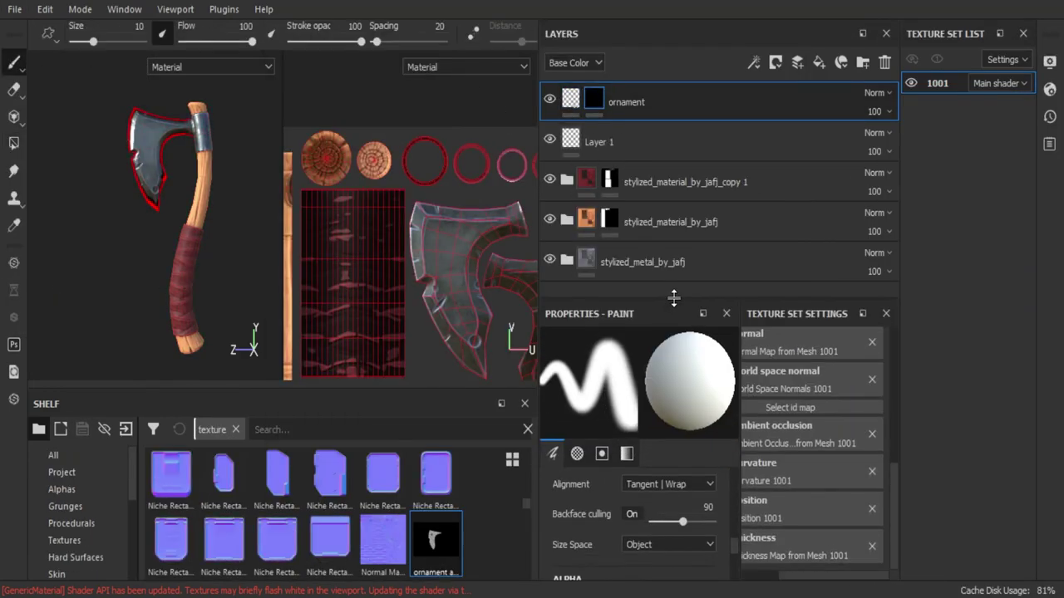
pyautogui.click(14, 143)
pyautogui.click(13, 117)
# Step: Project the ornament texture onto the blade's mask with the Projection tool
pyautogui.keyDown('alt'); pyautogui.moveTo(167, 249); pyautogui.dragTo(215, 329); pyautogui.keyUp('alt')
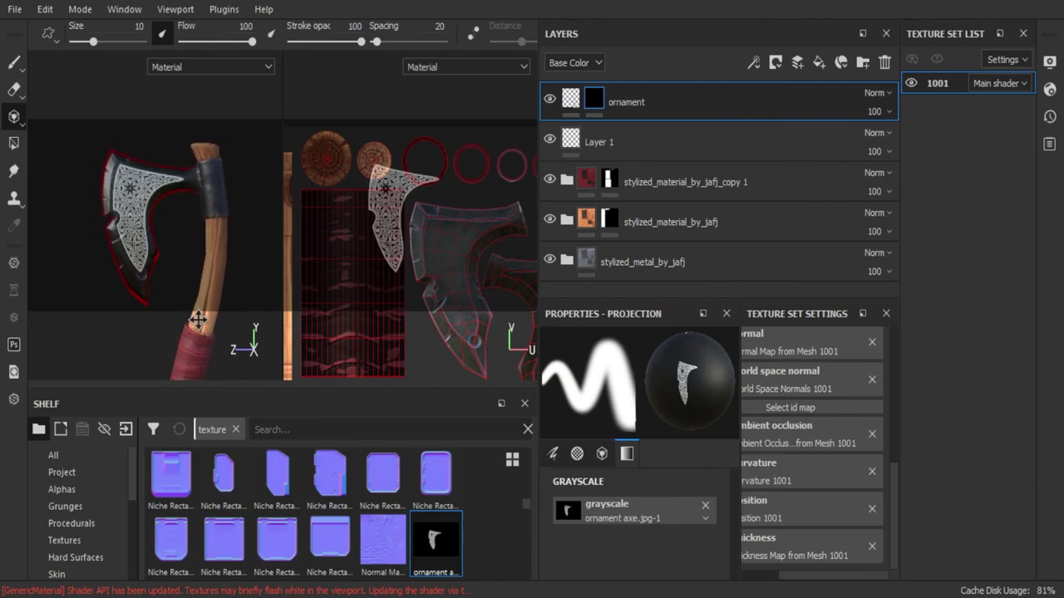
pyautogui.click(259, 184)
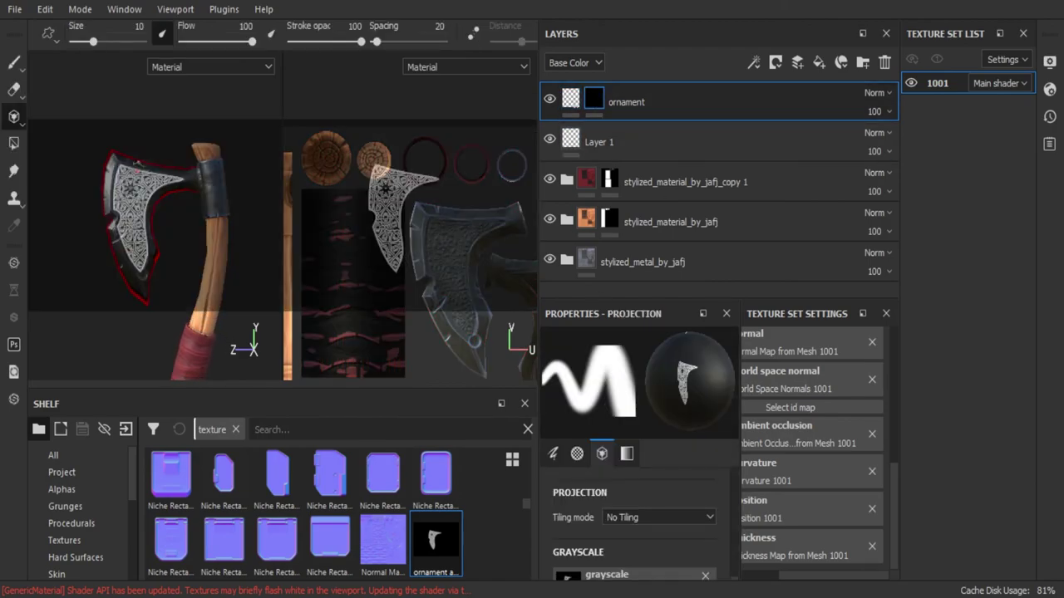
pyautogui.keyDown('alt'); pyautogui.moveTo(260, 184); pyautogui.dragTo(131, 274); pyautogui.keyUp('alt')
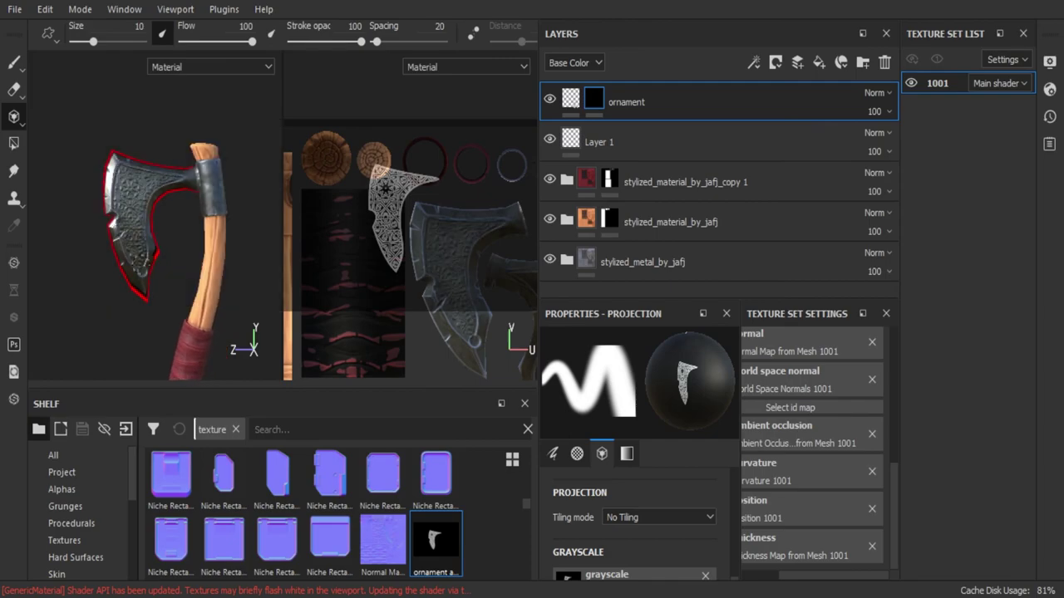
pyautogui.press('4')
# Step: Lower the ornament height to -0.1746 and move the layer to the stack bottom
pyautogui.moveTo(183, 238)
pyautogui.keyDown('alt'); pyautogui.mouseDown(button='right')
pyautogui.moveTo(96, 190)
pyautogui.moveTo(95, 249)
pyautogui.mouseUp(button='right'); pyautogui.keyUp('alt')
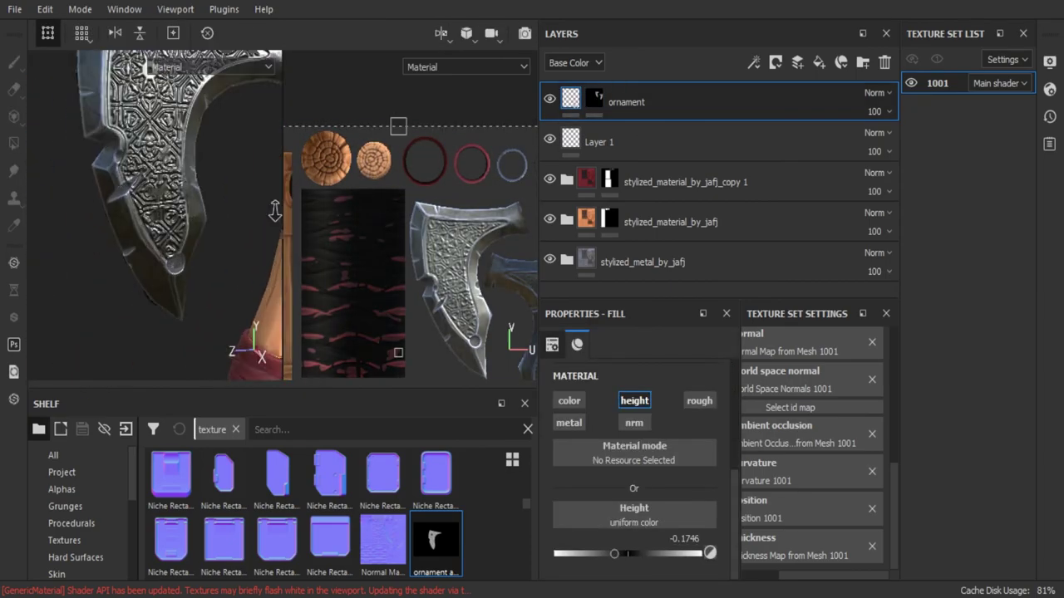
pyautogui.moveTo(632, 101); pyautogui.dragTo(667, 266)
pyautogui.keyDown('alt'); pyautogui.moveTo(91, 249); pyautogui.dragTo(91, 203, button='right'); pyautogui.keyUp('alt')
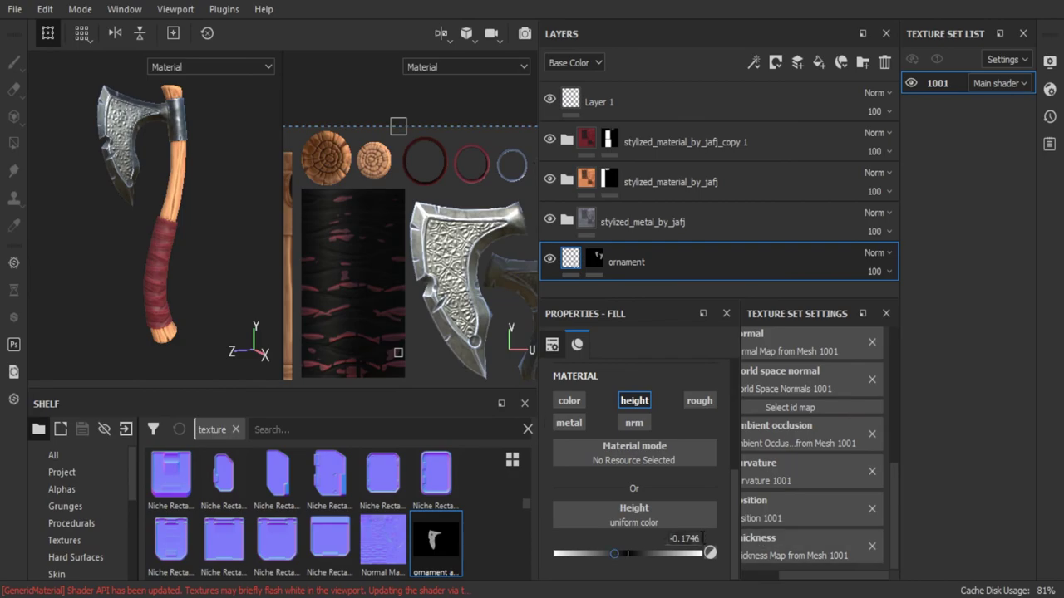